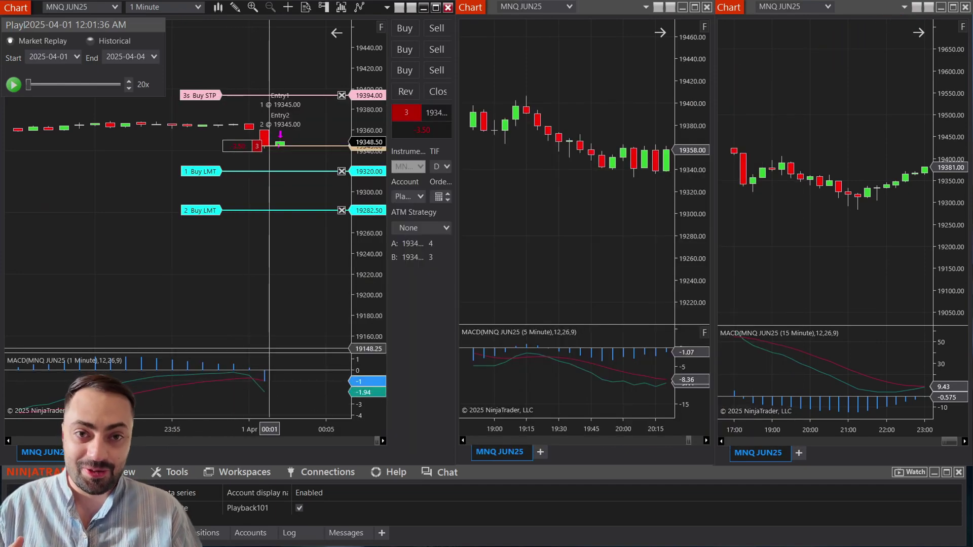
# Enlarge the 1-minute chart's MACD panel and run the market replay at 500x, pausing it once another short trade is open
pyautogui.moveTo(280, 353); pyautogui.dragTo(281, 304)
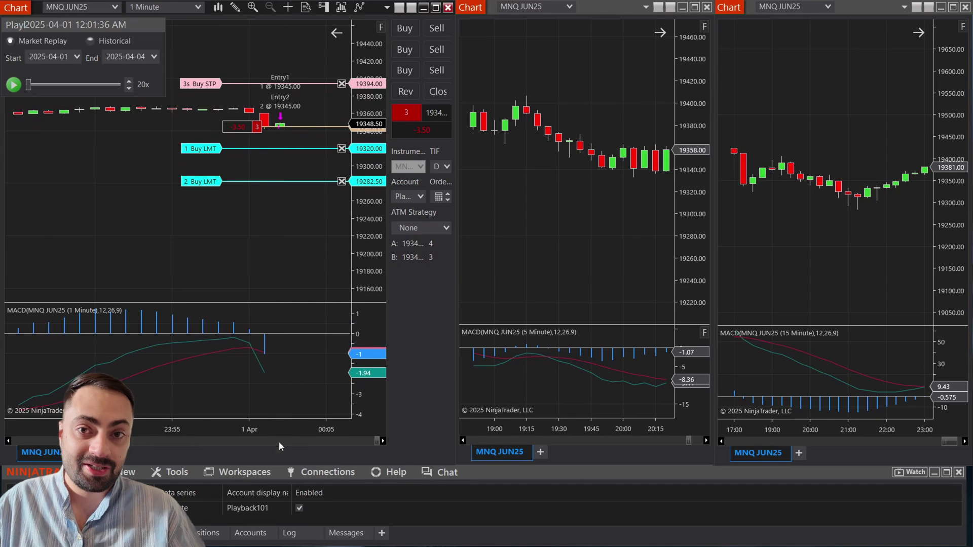
pyautogui.click(630, 263)
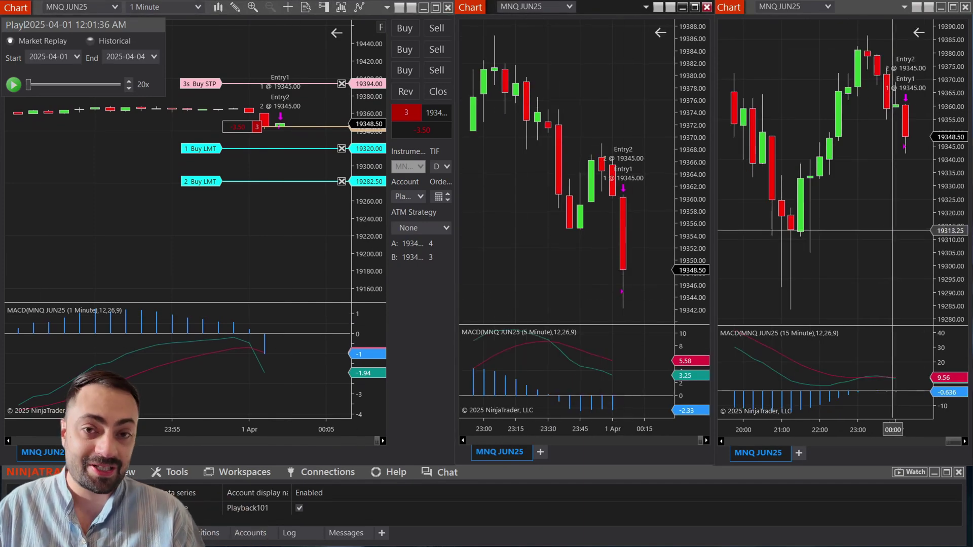
pyautogui.click(16, 87)
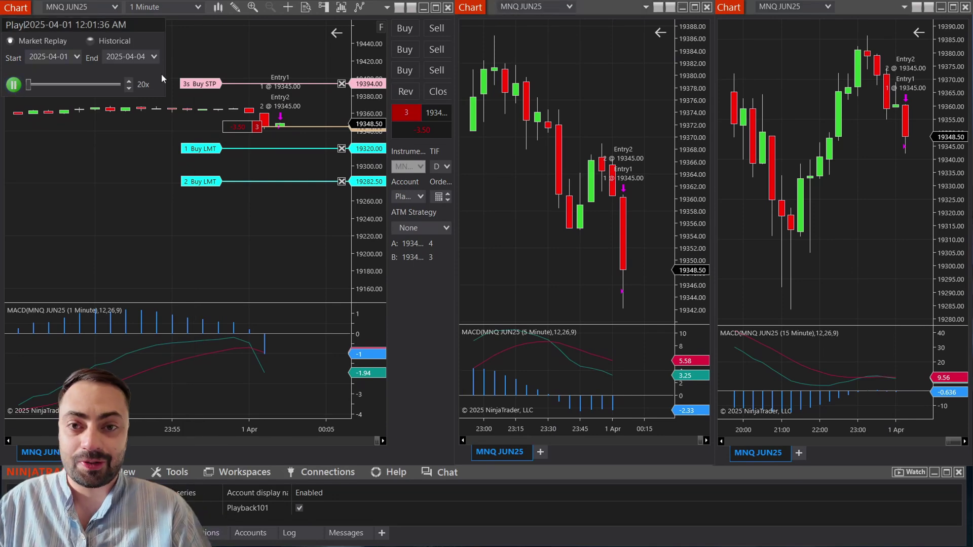
pyautogui.click(129, 81)
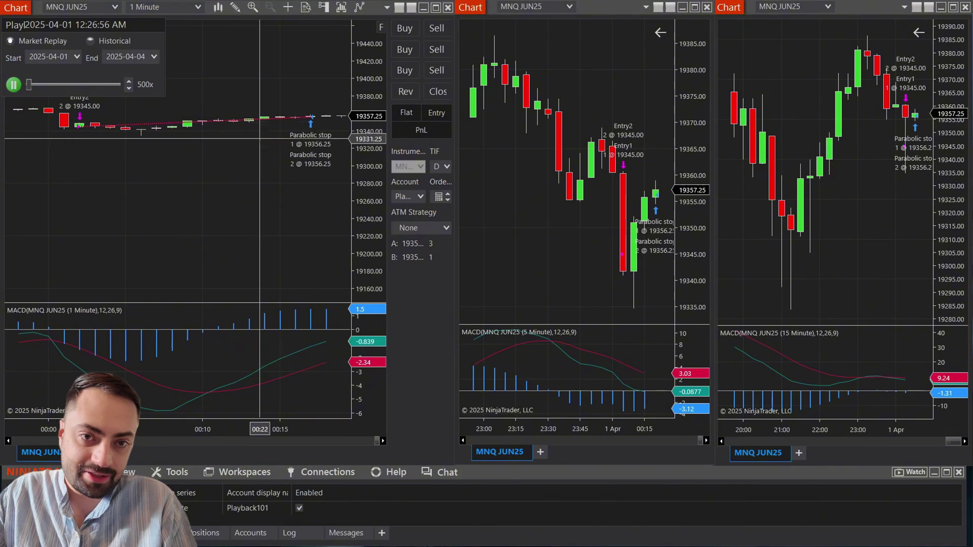
pyautogui.click(13, 84)
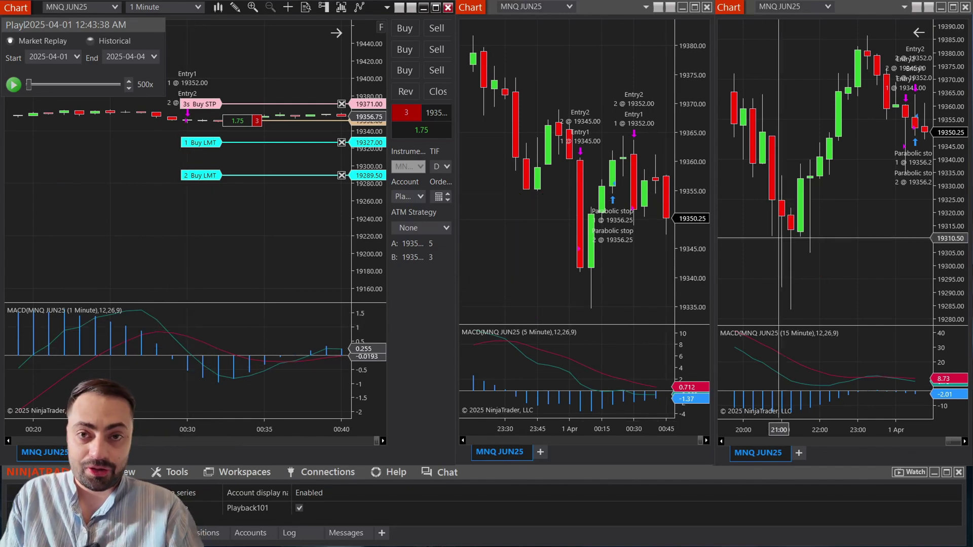
# Resume the market replay, fit the 1-minute chart's price scale to its candles, and pause the replay again
pyautogui.click(15, 86)
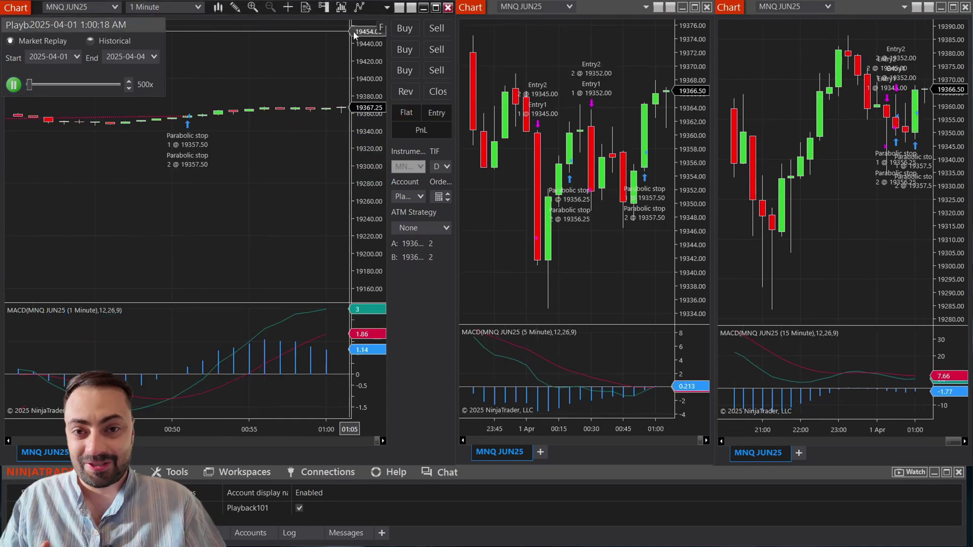
pyautogui.doubleClick(365, 217)
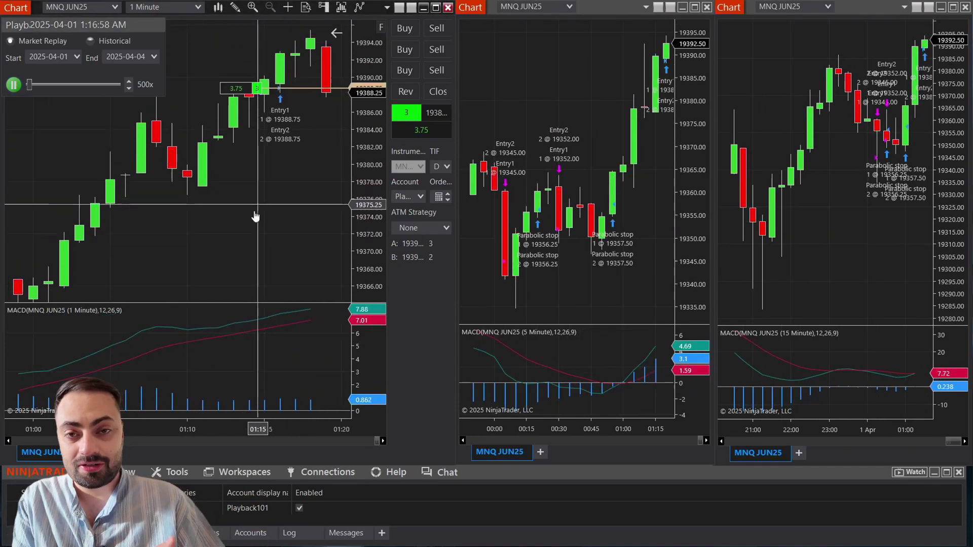
pyautogui.click(13, 85)
# Lower the replay speed to 30x and resume the market replay
pyautogui.click(130, 87)
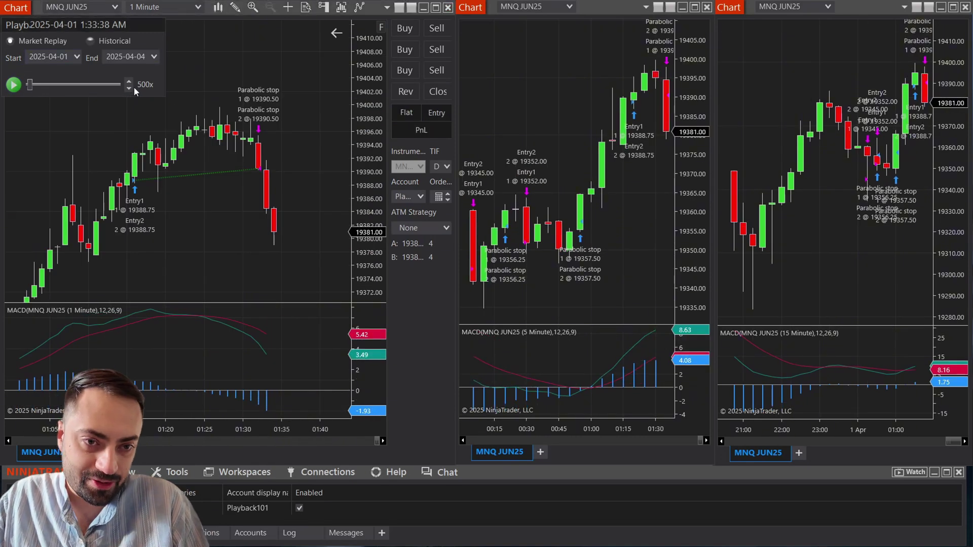
pyautogui.click(130, 87)
pyautogui.scroll(5, 198, 241)
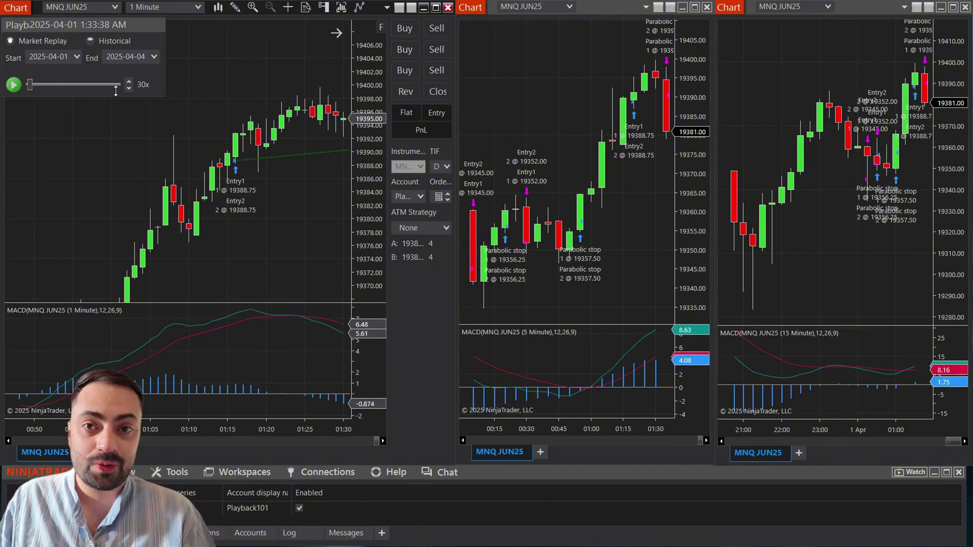
pyautogui.click(14, 84)
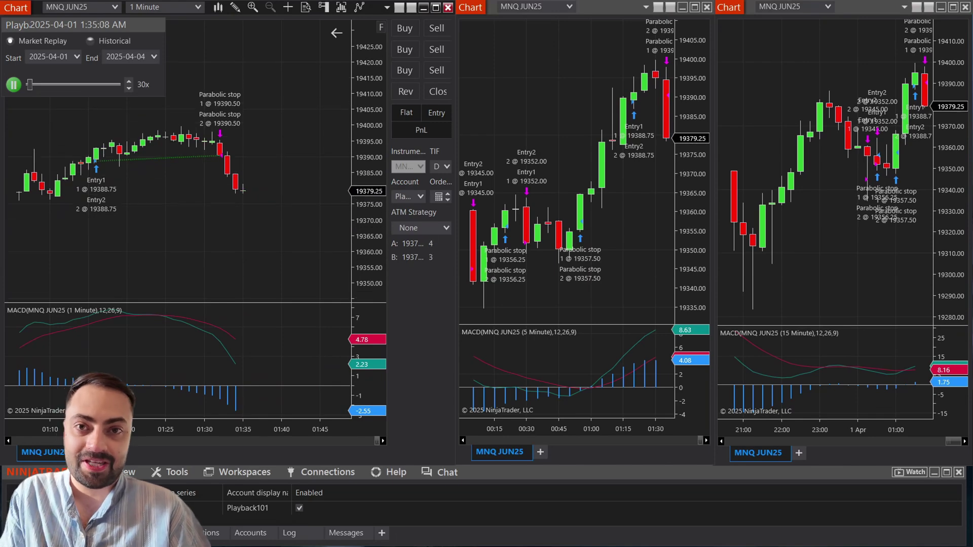
# Speed the running replay up to 500x to advance the charts, and slow it back down to 30x
pyautogui.click(129, 83)
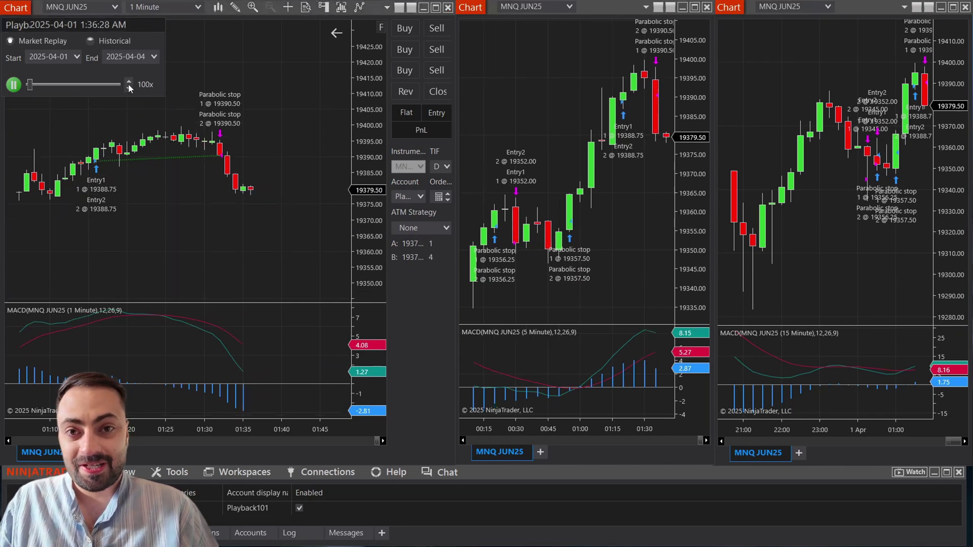
pyautogui.click(129, 84)
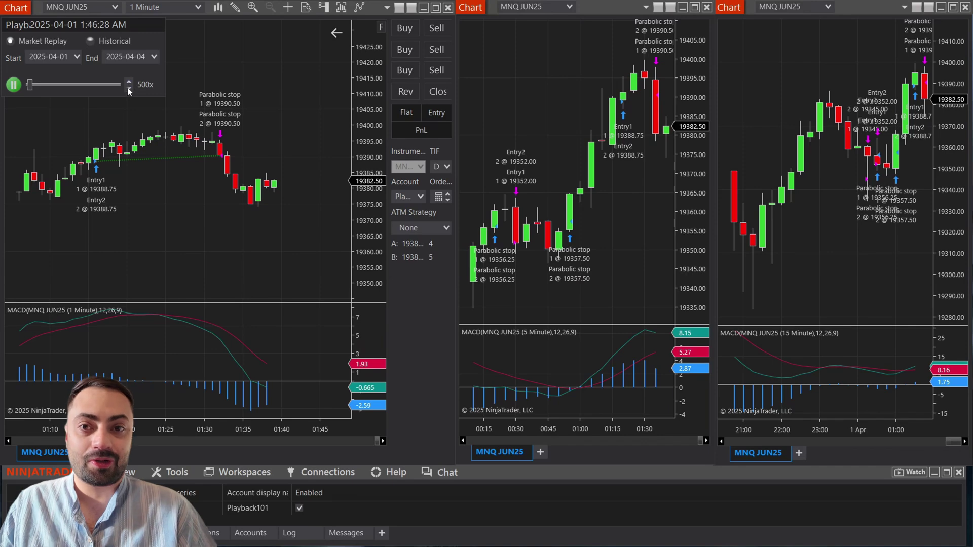
pyautogui.click(128, 90)
pyautogui.click(128, 90)
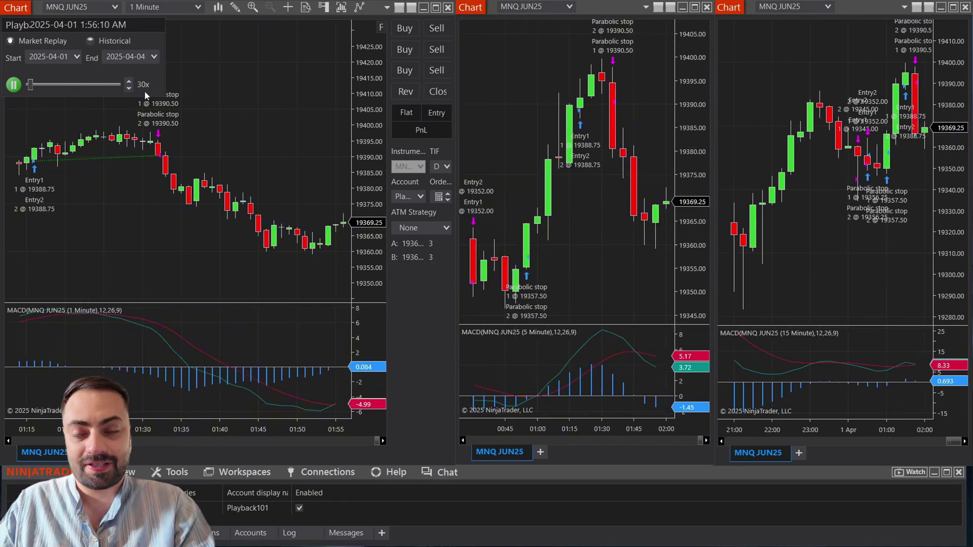
# Raise the replay speed to 100x and pause once the strategy has entered its next short position
pyautogui.scroll(-3, 224, 122)
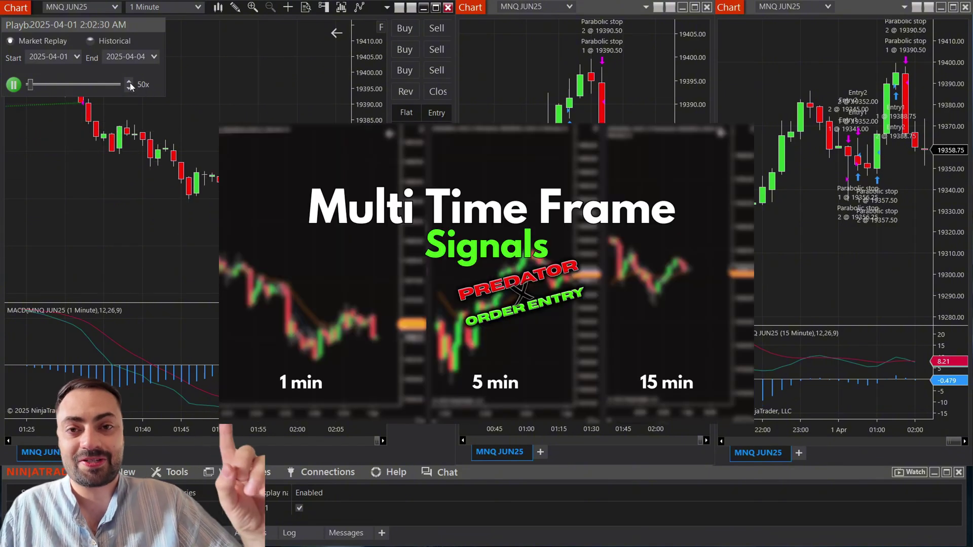
pyautogui.click(130, 81)
pyautogui.click(14, 85)
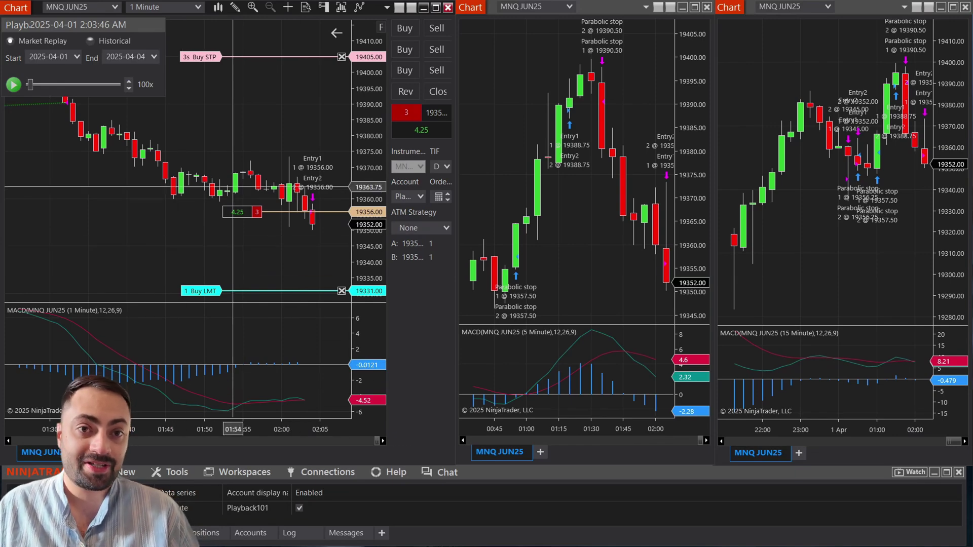
# Compress the 1-minute chart's price scale to examine the short position's buy stop and both buy limit orders
pyautogui.moveTo(369, 98); pyautogui.dragTo(377, 203)
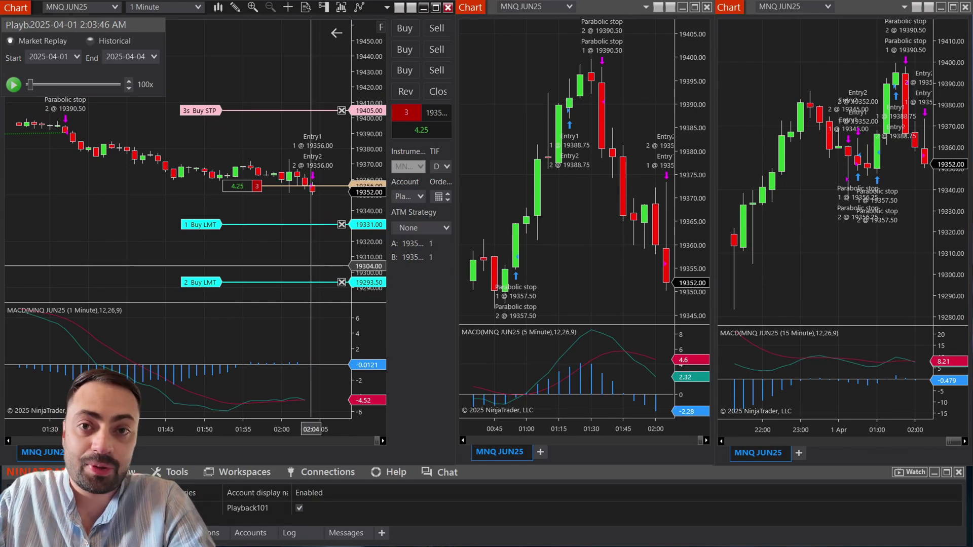
pyautogui.moveTo(354, 99); pyautogui.dragTo(355, 152)
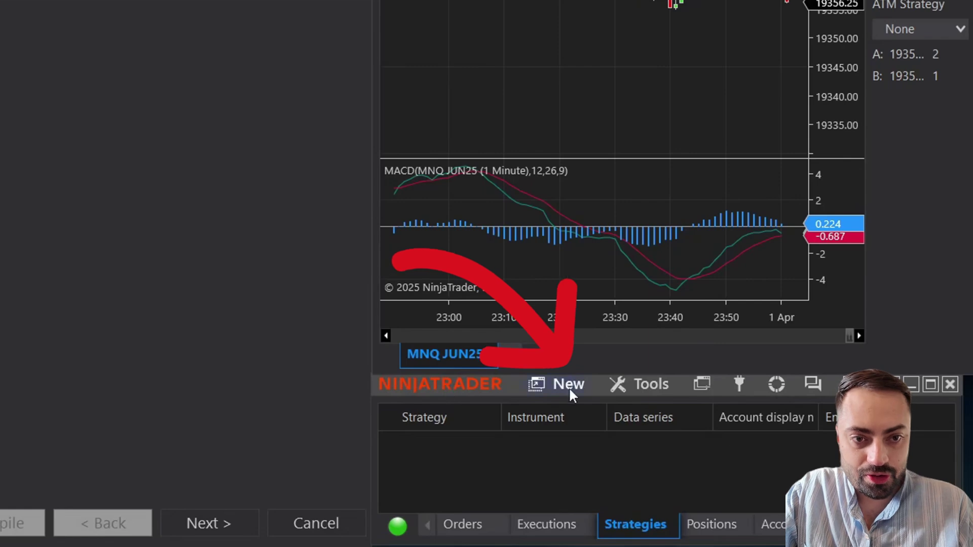
# Create a new strategy in the Strategy Builder, name it MTFMACD, and continue to its default properties
pyautogui.click(569, 387)
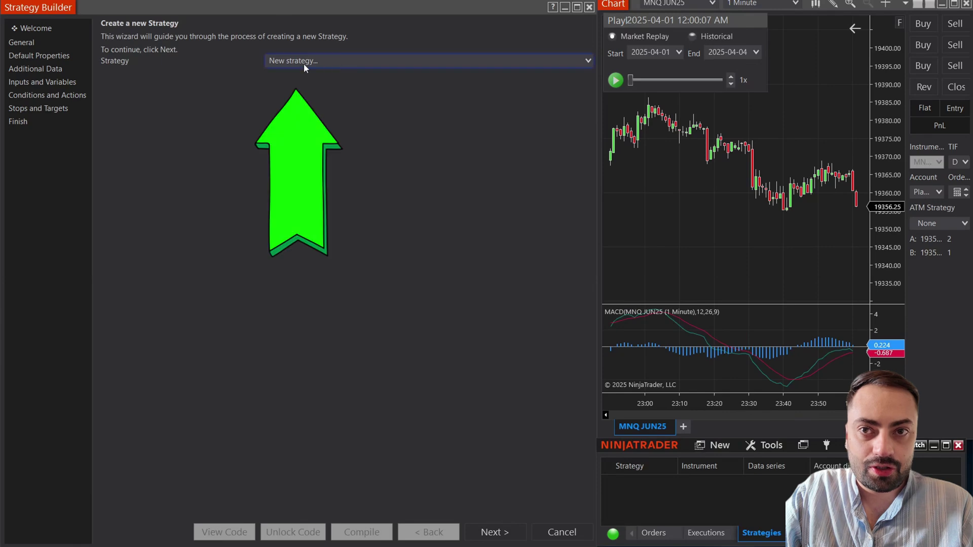
pyautogui.click(493, 532)
pyautogui.write('MACD')
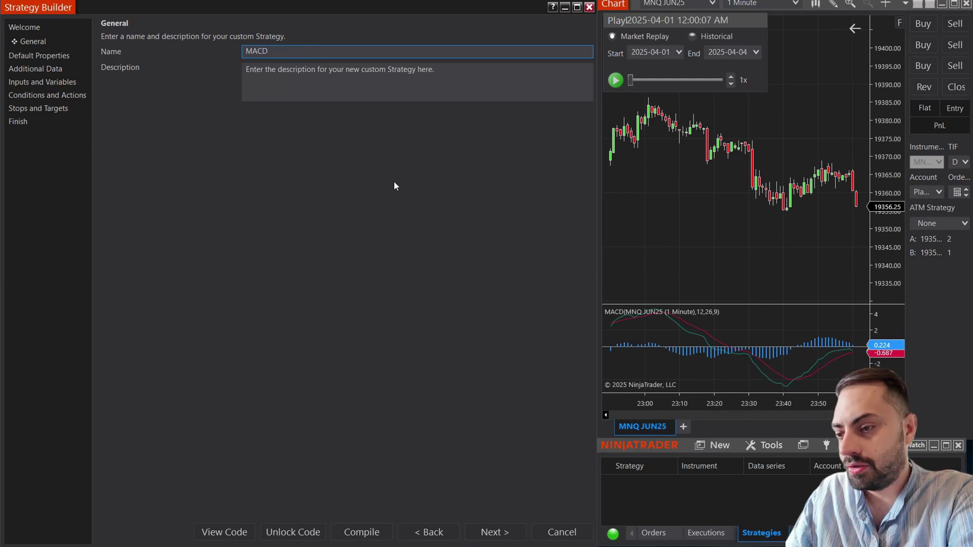
pyautogui.press('BackSpace')
pyautogui.press('BackSpace')
pyautogui.press('BackSpace')
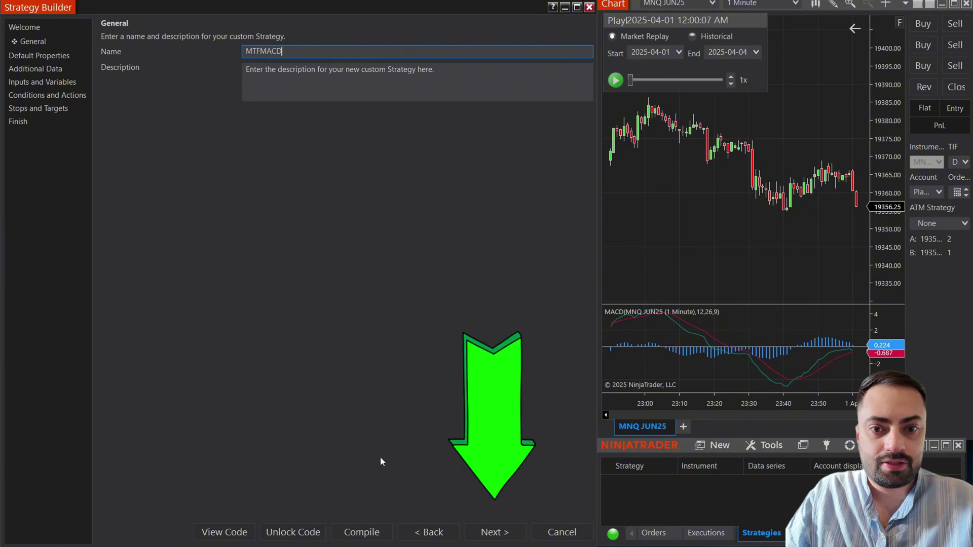
pyautogui.click(490, 532)
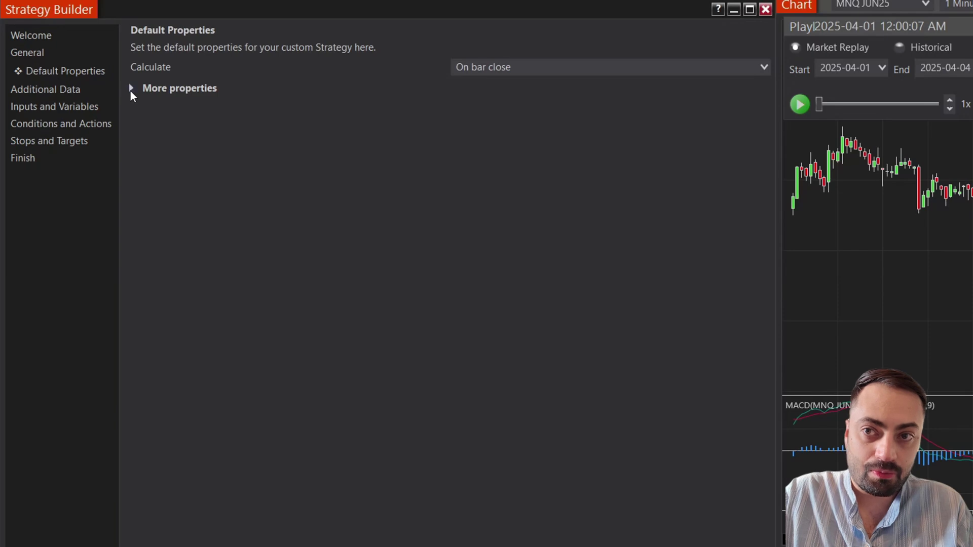
# Set the strategy's entries per direction to 2 in the additional default properties and continue to the additional data page
pyautogui.click(132, 88)
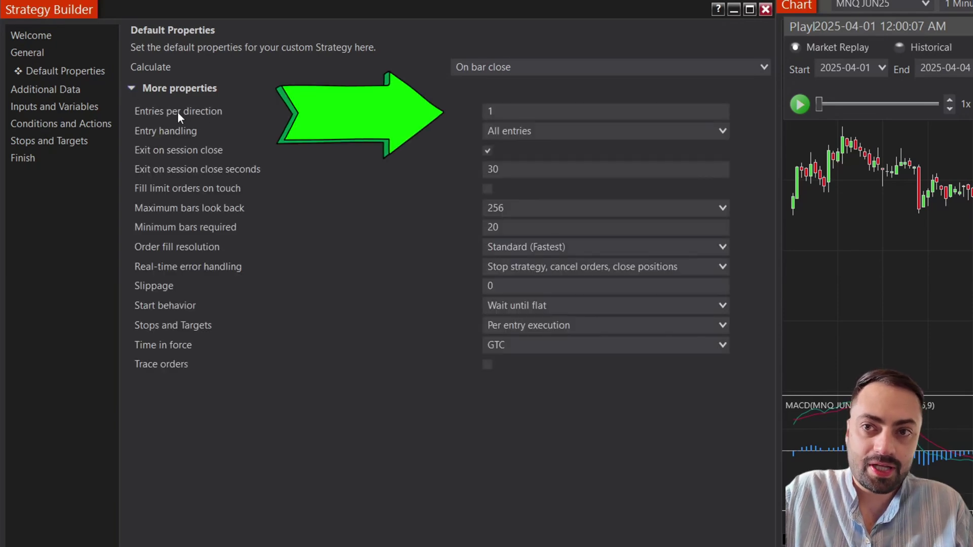
pyautogui.click(511, 112)
pyautogui.press('BackSpace')
pyautogui.write('2')
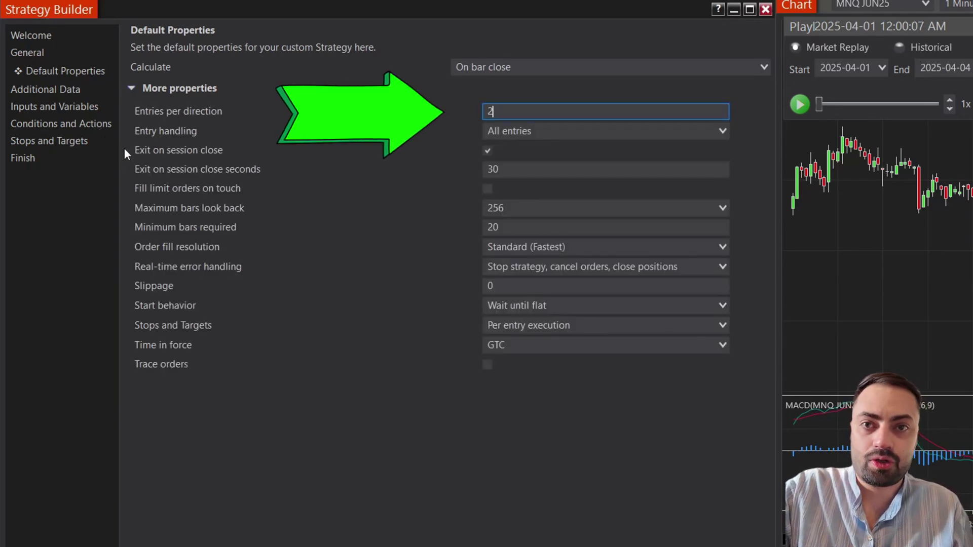
pyautogui.doubleClick(505, 110)
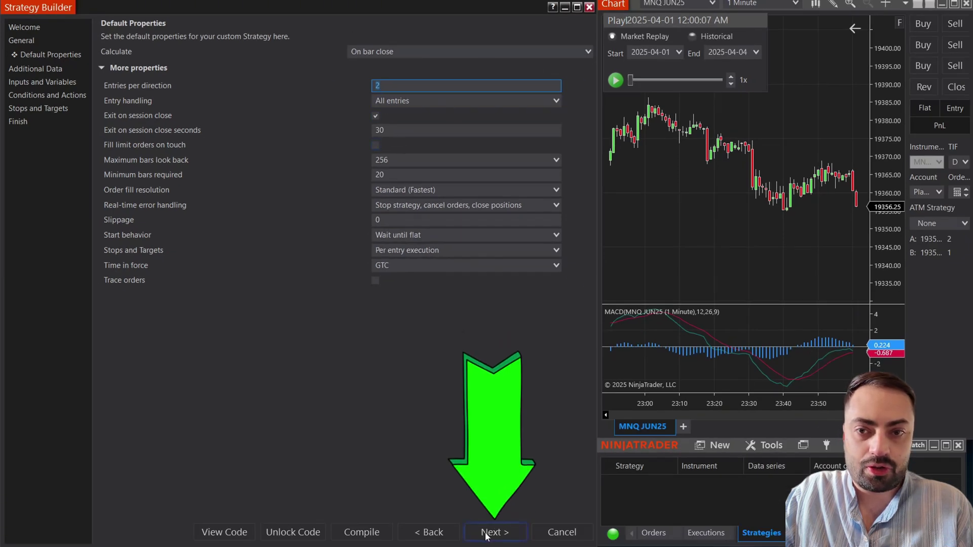
pyautogui.click(486, 535)
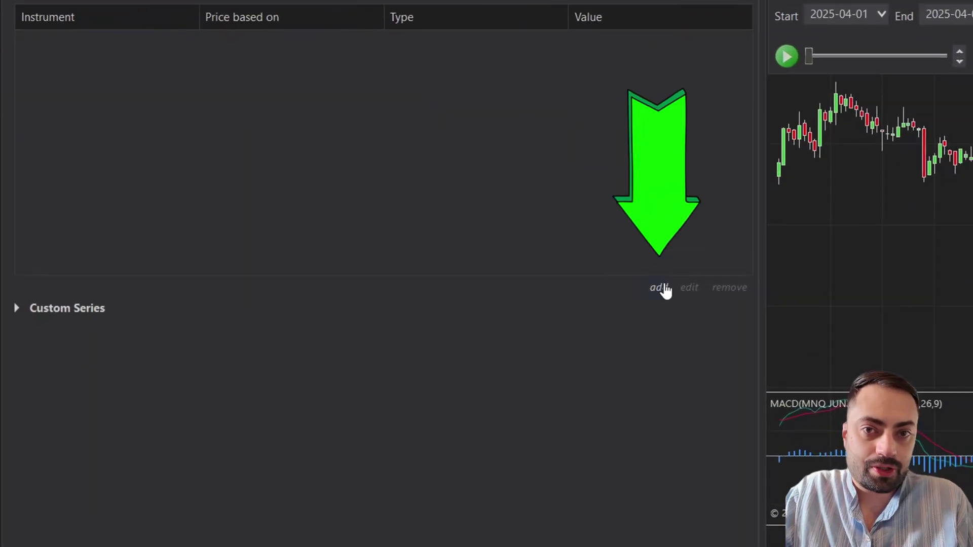
# Add a 1-minute data series that uses the primary instrument
pyautogui.click(659, 288)
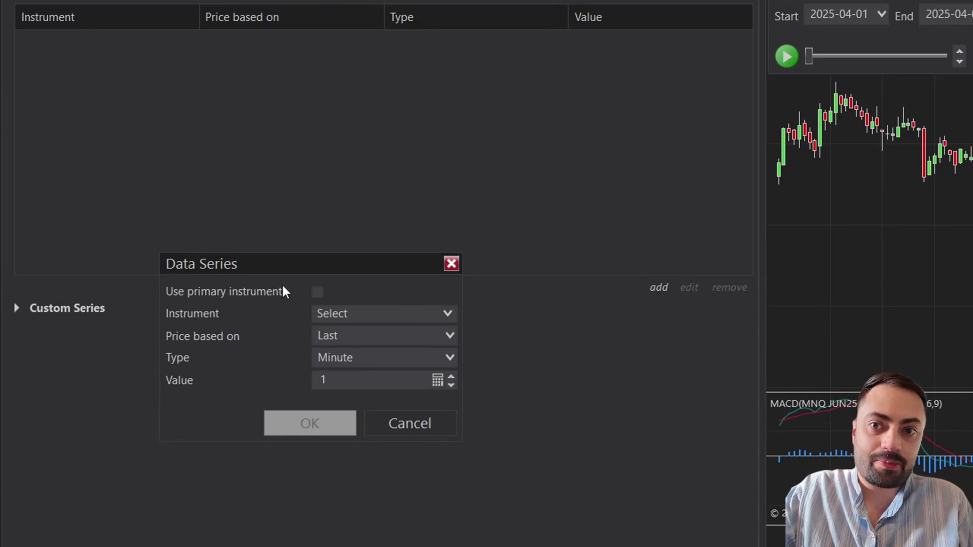
pyautogui.click(318, 293)
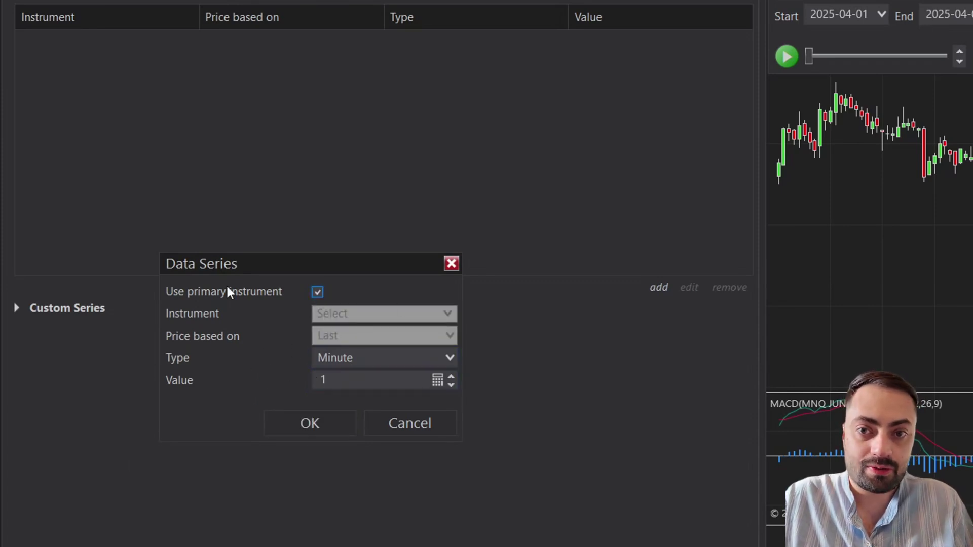
pyautogui.click(342, 431)
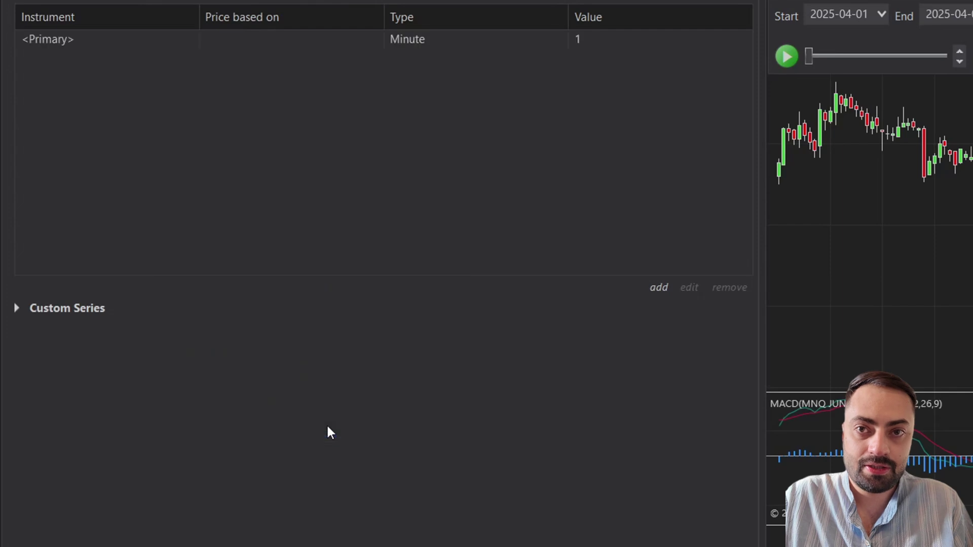
# Add a second data series on the primary instrument with type Minute and value 5
pyautogui.click(658, 289)
pyautogui.click(317, 293)
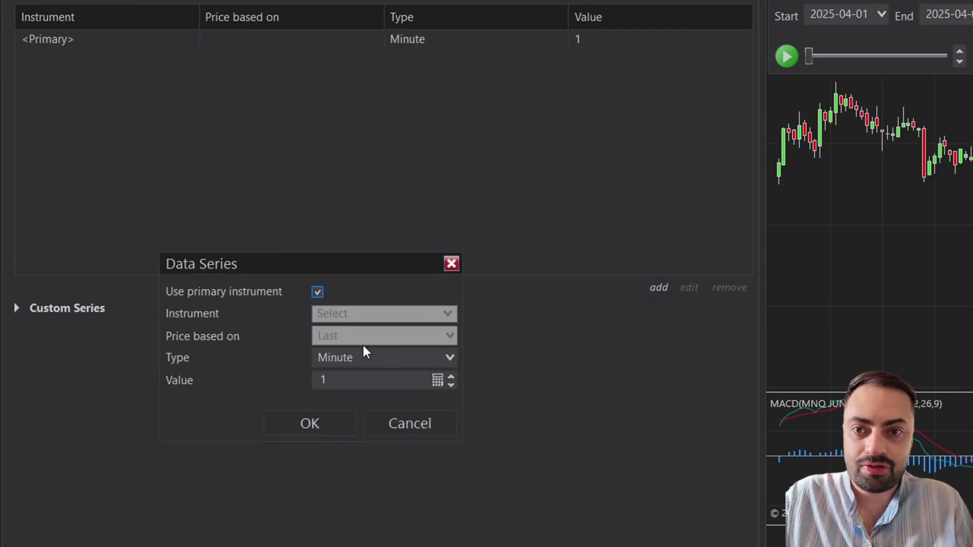
pyautogui.click(338, 380)
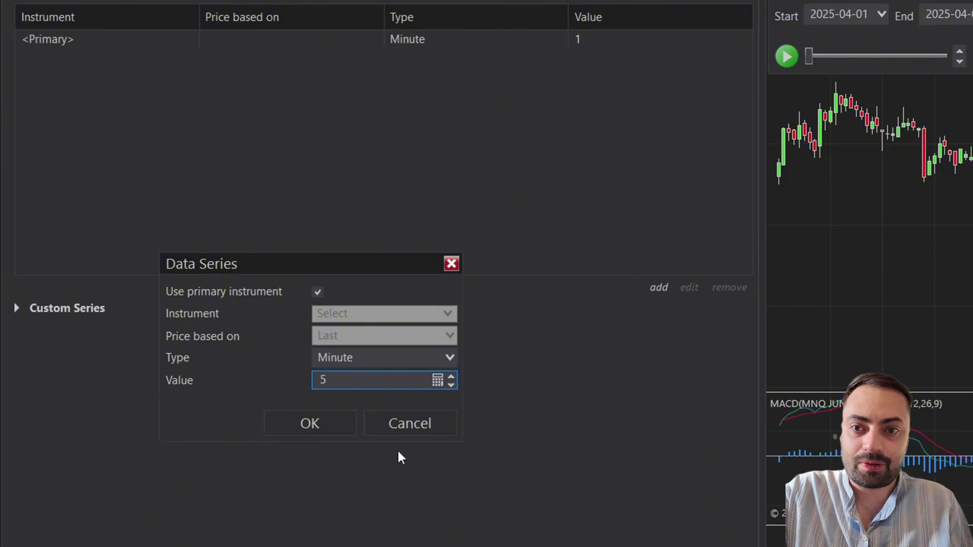
pyautogui.click(309, 424)
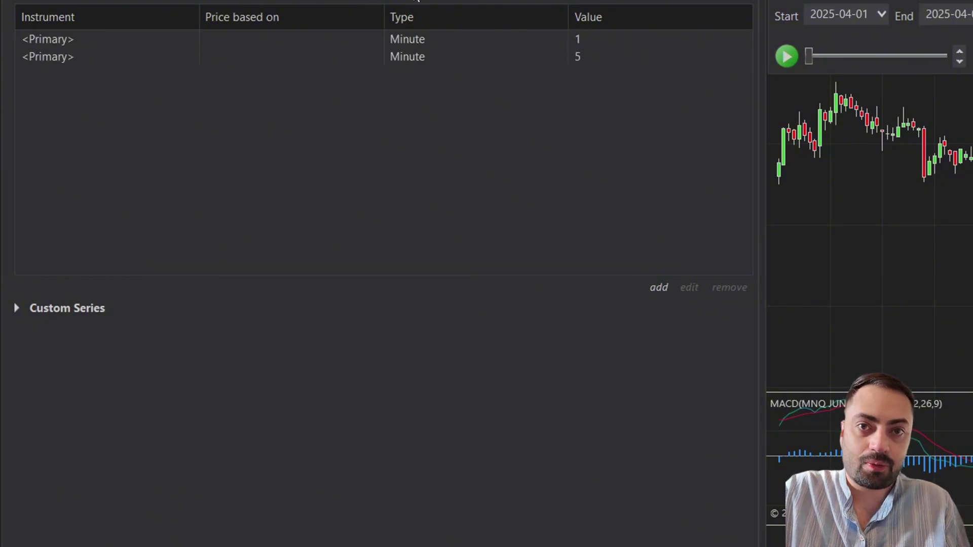
# Add a third data series on the primary instrument with type Minute and value 15
pyautogui.click(654, 288)
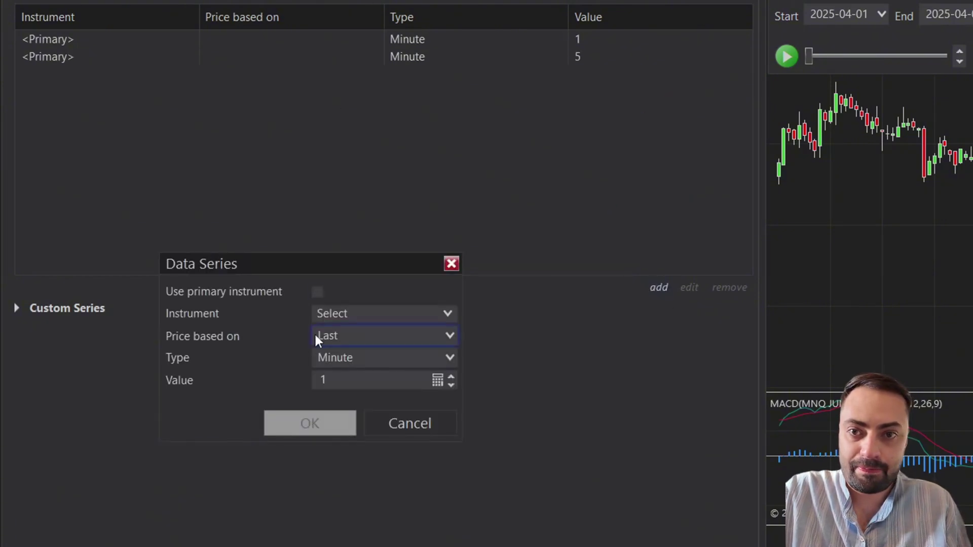
pyautogui.click(318, 292)
pyautogui.click(332, 380)
pyautogui.write('5')
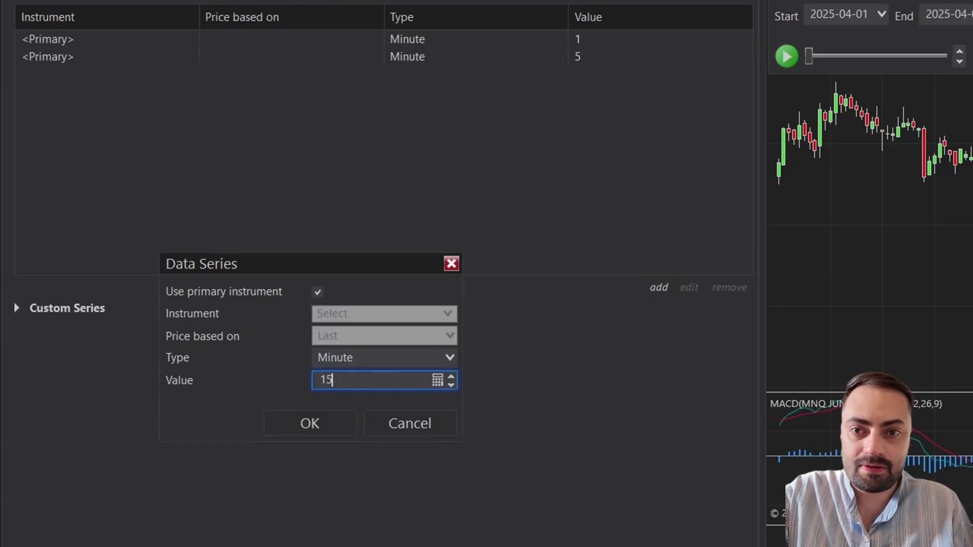
pyautogui.click(293, 424)
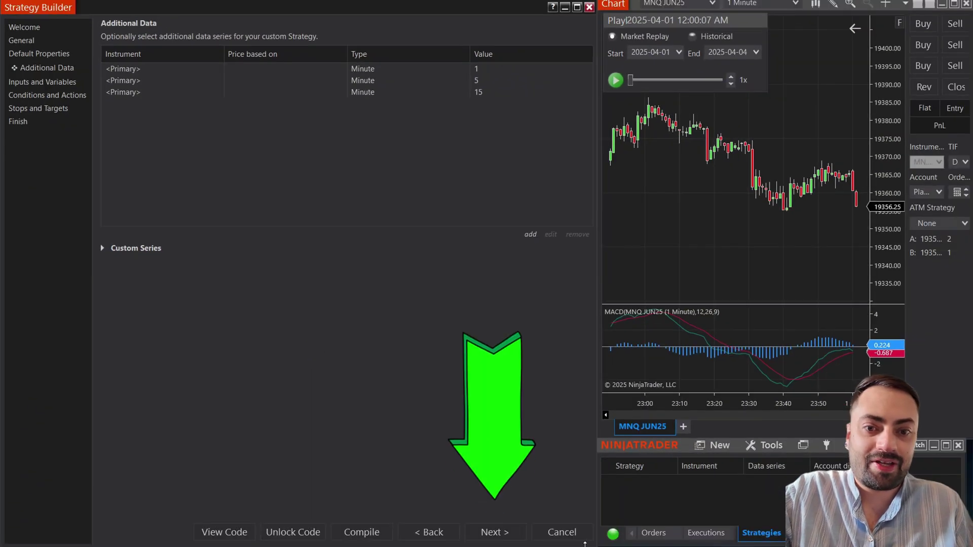
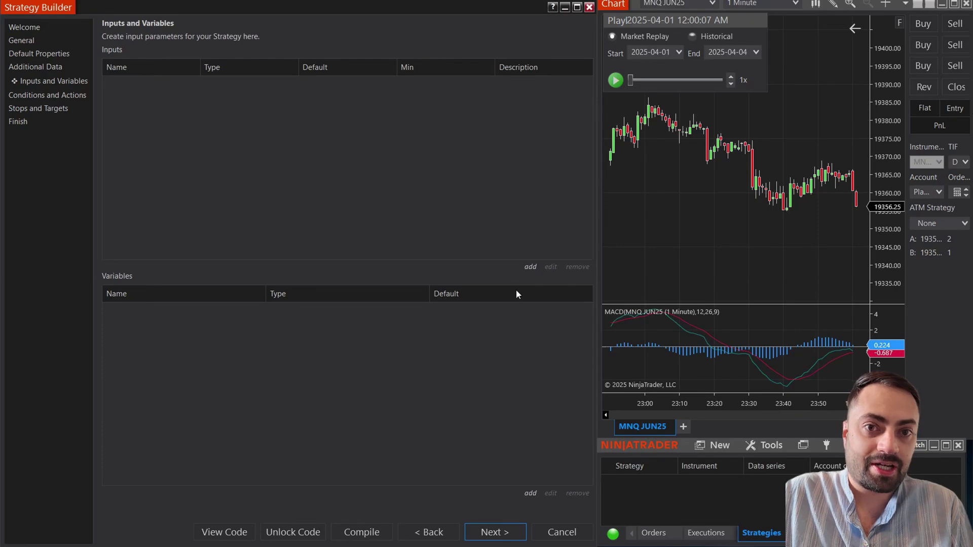
# Add an int input parameter named QTY1 with default 1 to the strategy's inputs
pyautogui.click(530, 267)
pyautogui.write('Q')
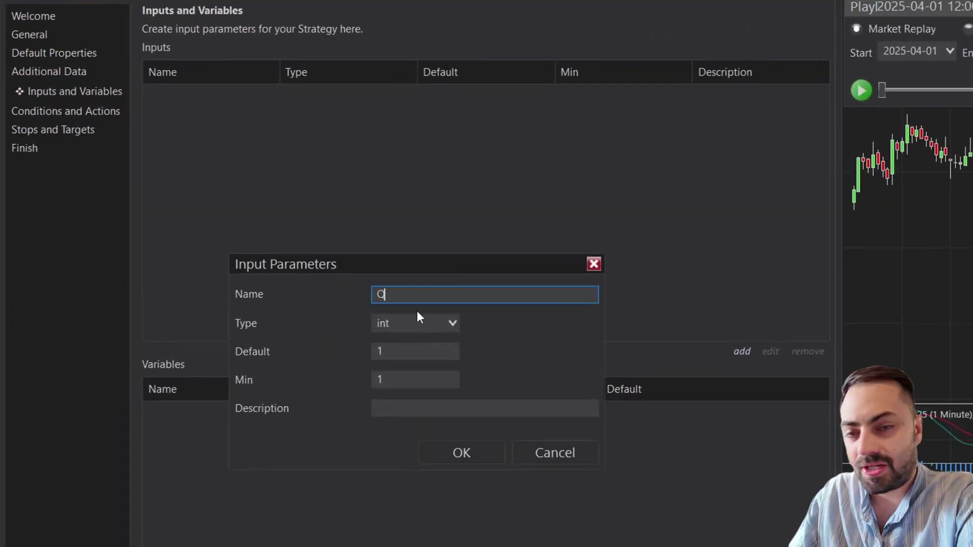
pyautogui.write('TY1')
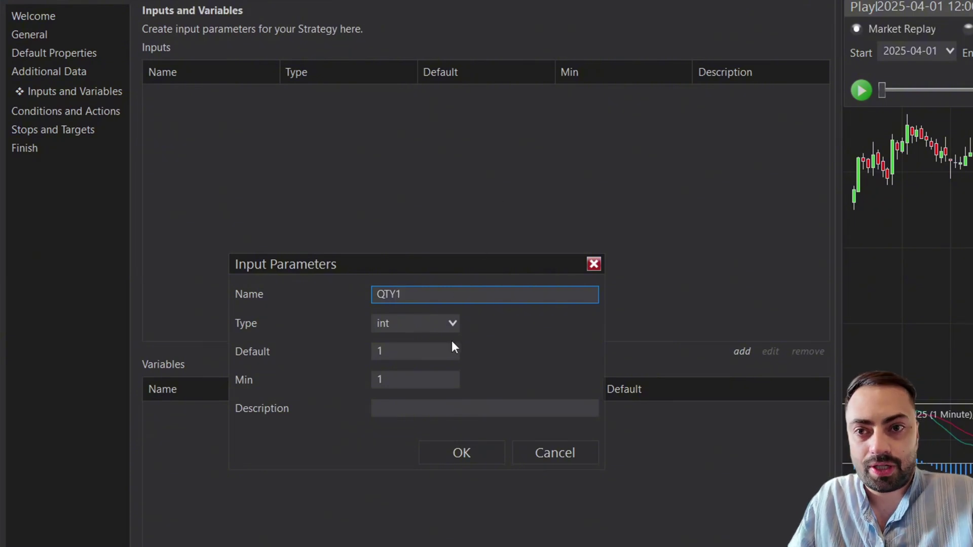
pyautogui.click(459, 453)
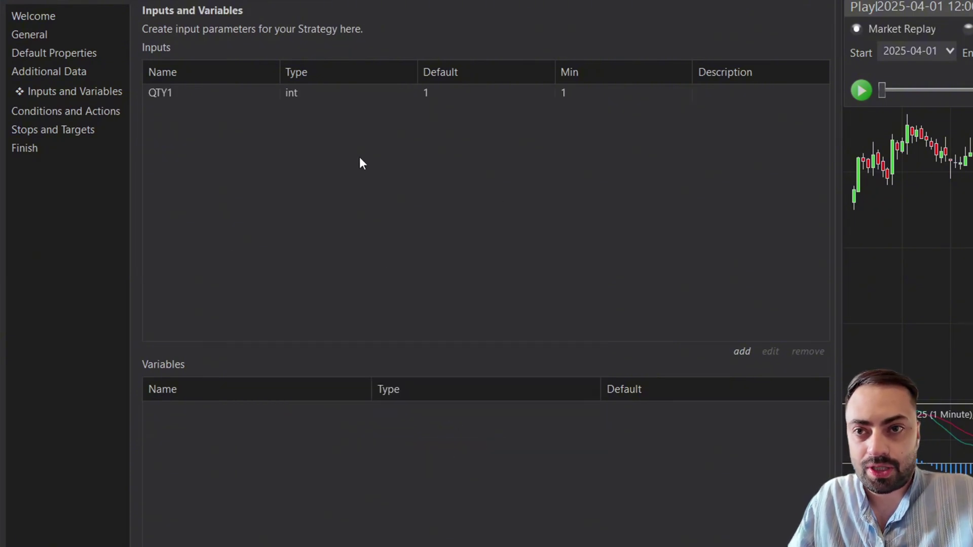
# Add a second int input parameter named QTY2 and set its default to 2
pyautogui.click(743, 352)
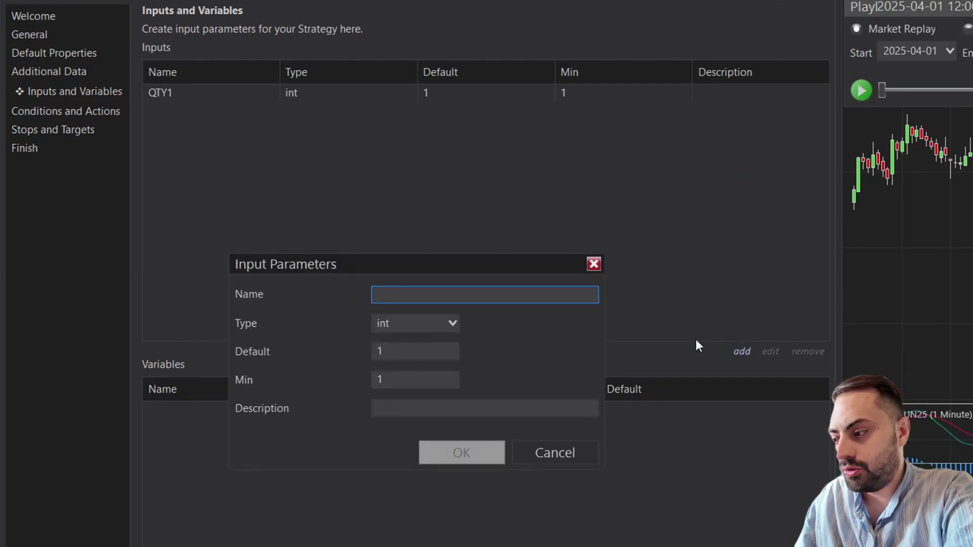
pyautogui.write('QTY')
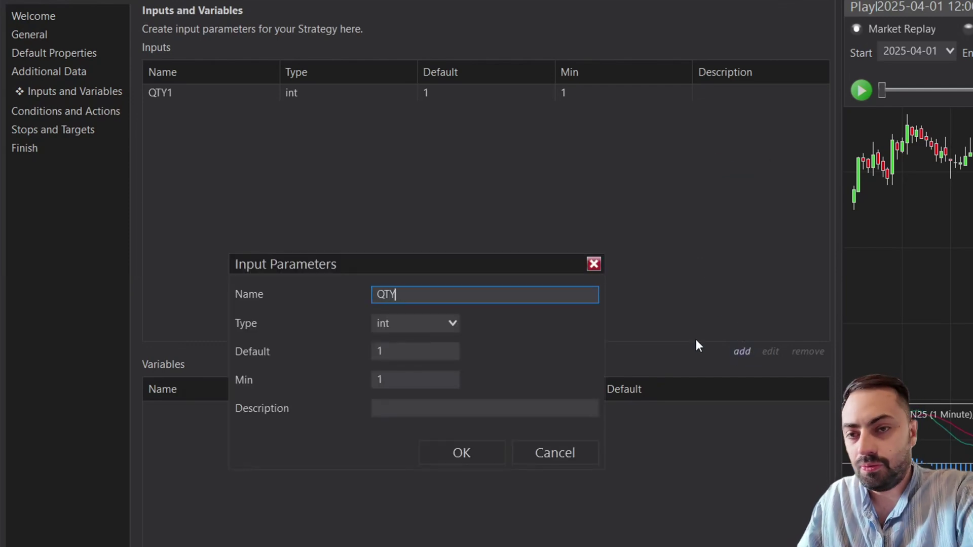
pyautogui.write('2')
pyautogui.click(413, 351)
pyautogui.press('BackSpace')
pyautogui.write('2')
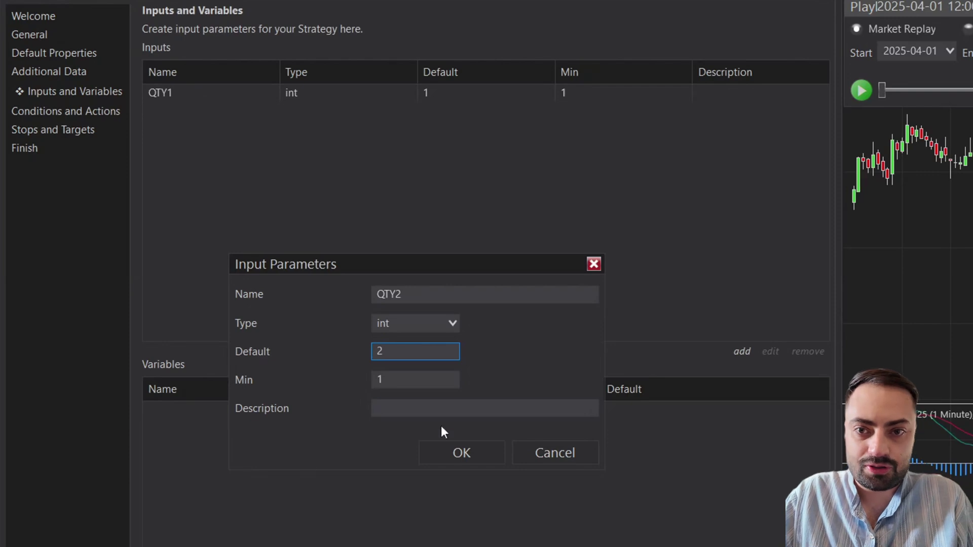
pyautogui.click(466, 446)
# Add an int input parameter named Profit1 with a default of 100
pyautogui.click(742, 352)
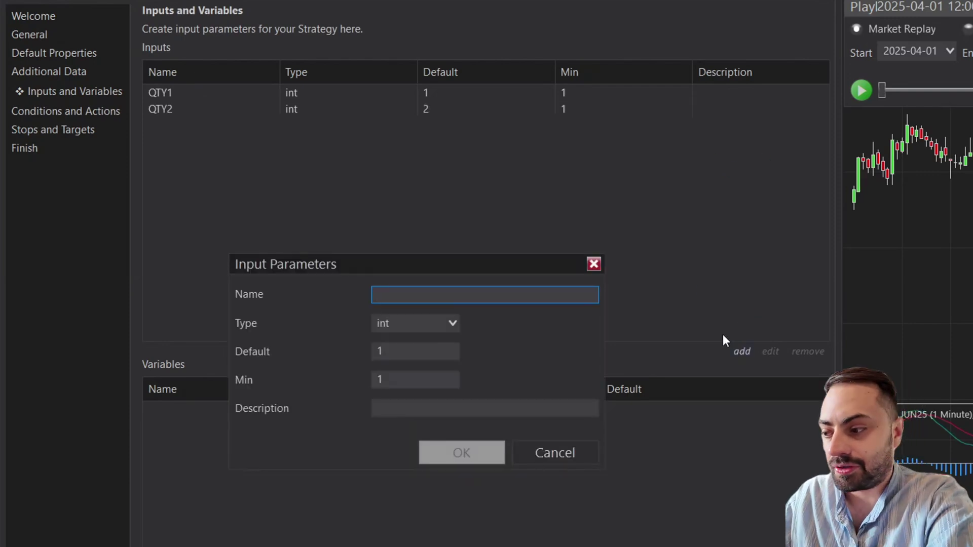
pyautogui.write('Profit1')
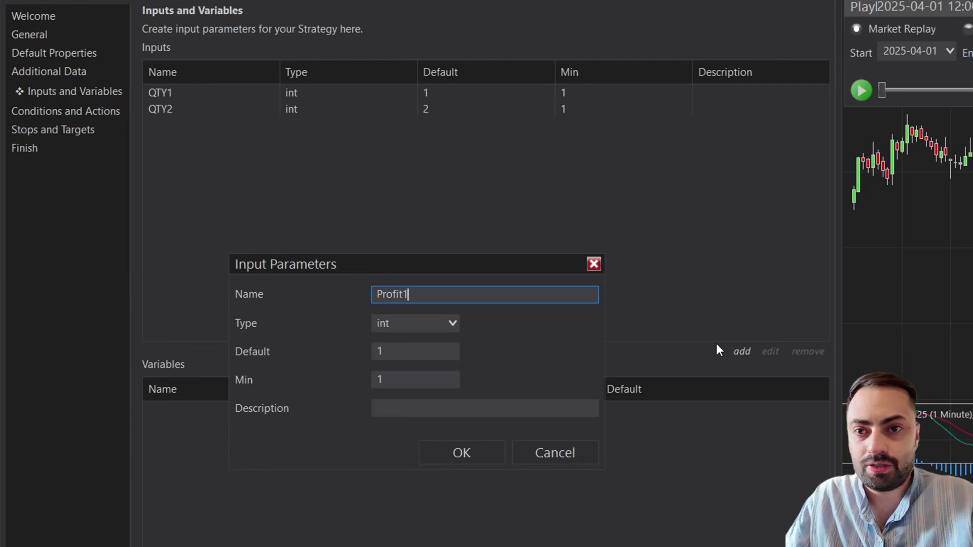
pyautogui.press('Tab')
pyautogui.write('100')
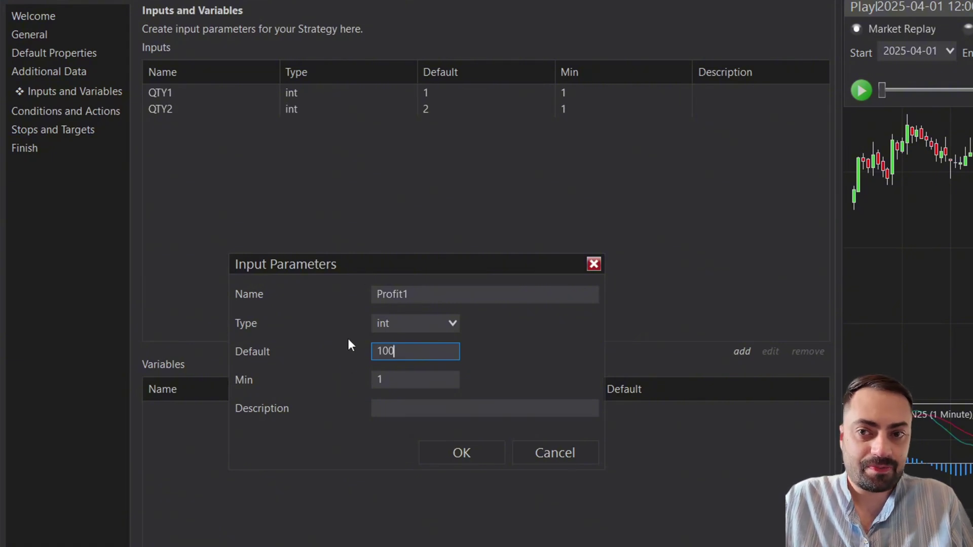
pyautogui.click(471, 448)
# Add an int input parameter named Profit2 with a default of 250
pyautogui.click(742, 352)
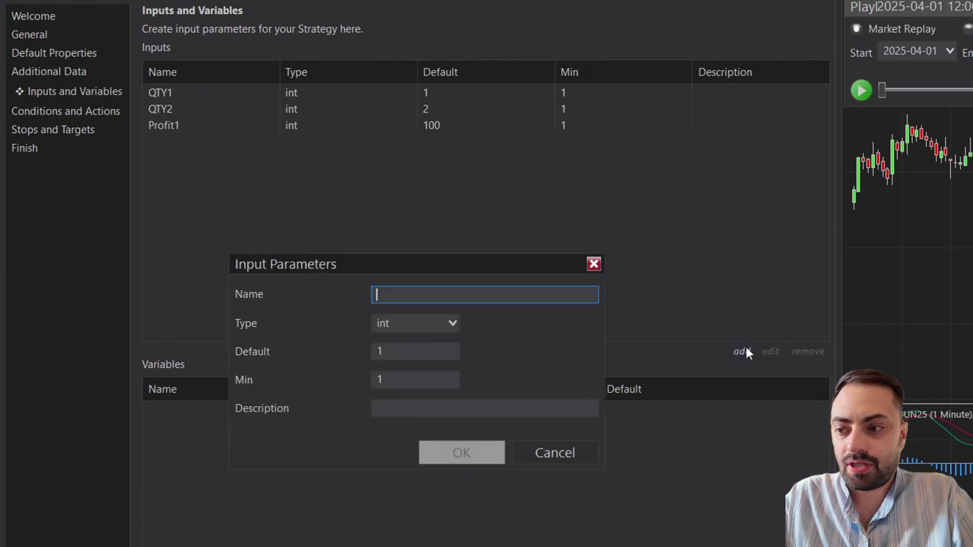
pyautogui.write('Profit2')
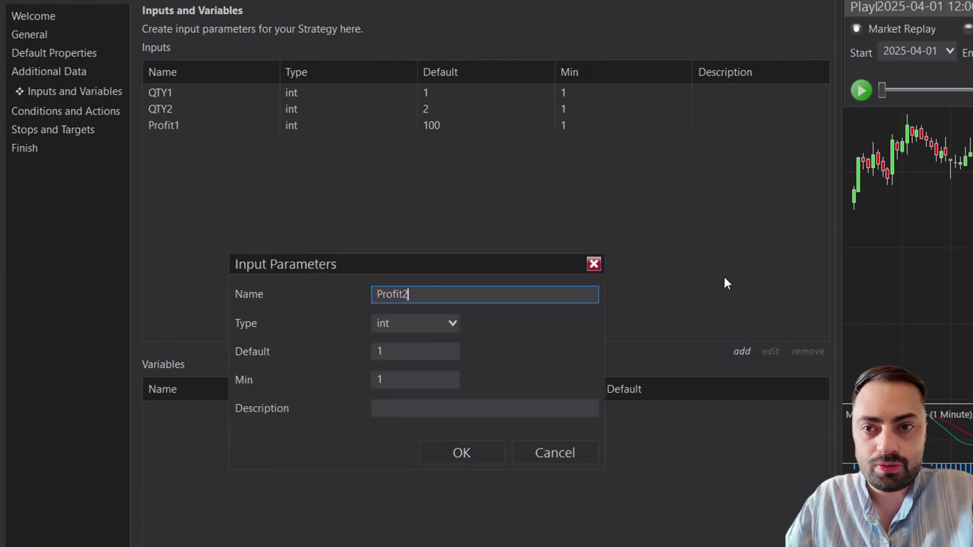
pyautogui.press('Tab')
pyautogui.press('Tab')
pyautogui.write('250')
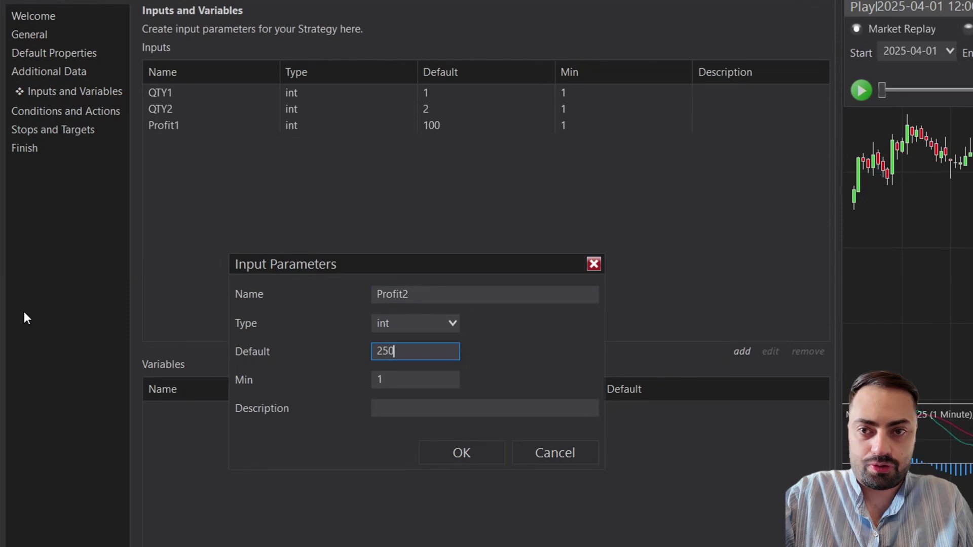
pyautogui.press('Return')
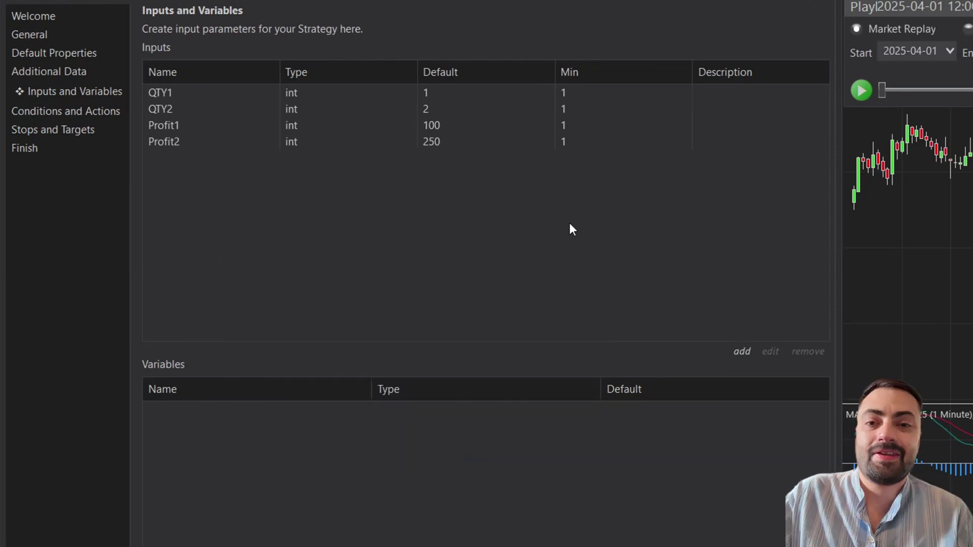
# Add an int input parameter named StopLoss with a default of 200
pyautogui.click(742, 352)
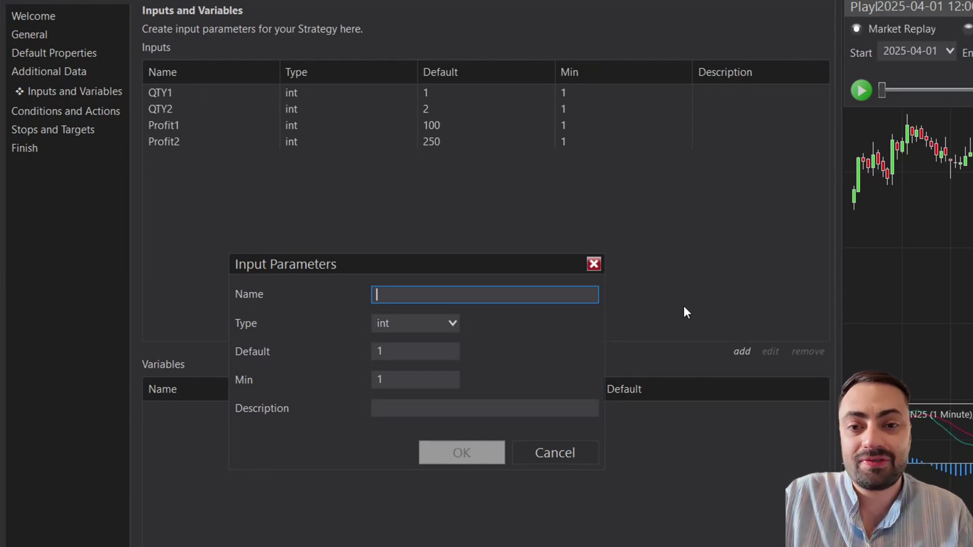
pyautogui.write('S')
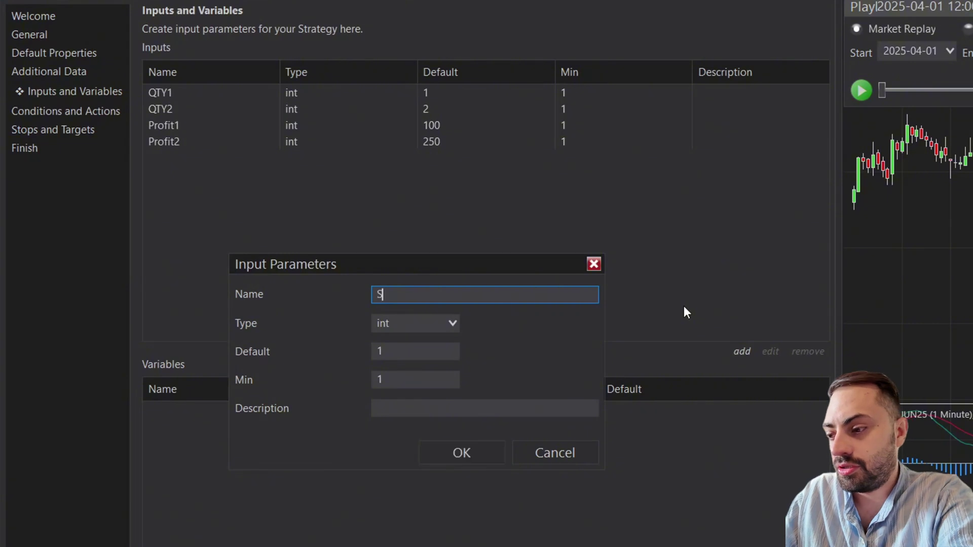
pyautogui.write('topLoss')
pyautogui.press('Tab')
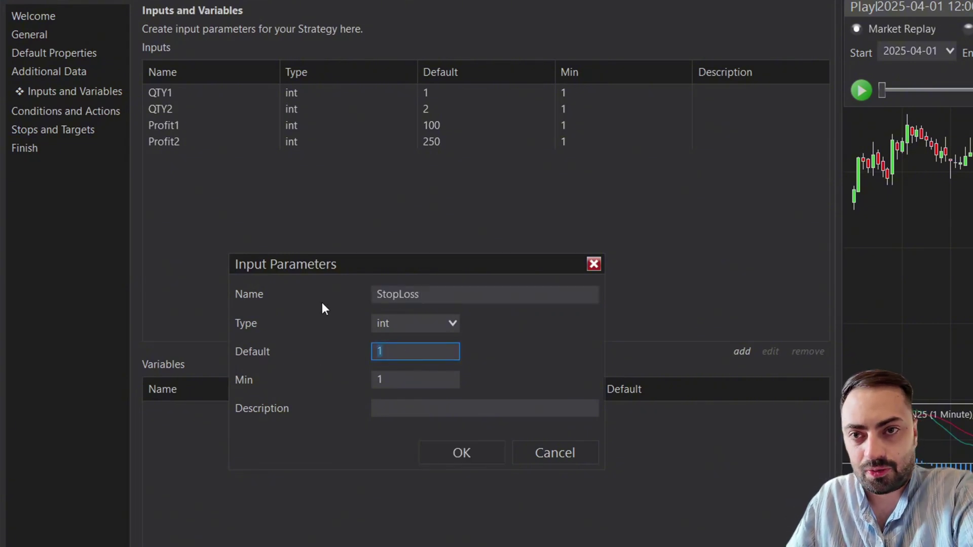
pyautogui.write('200')
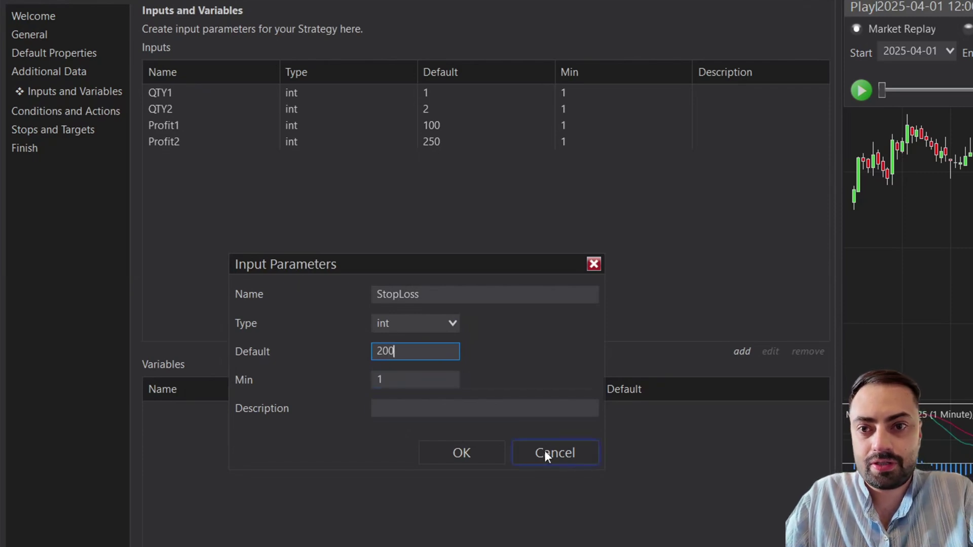
pyautogui.click(430, 452)
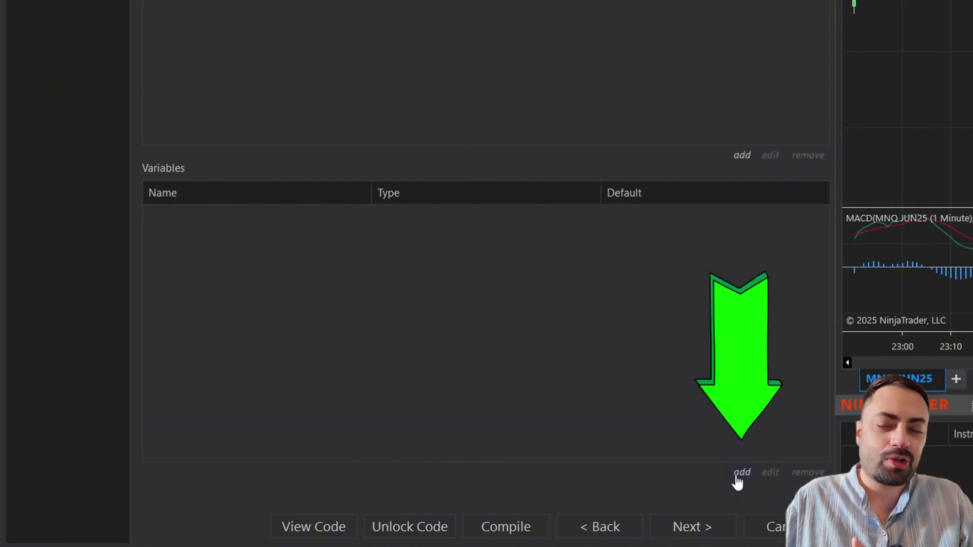
# Add a strategy variable named LongOn of type bool with its default set to false
pyautogui.click(737, 476)
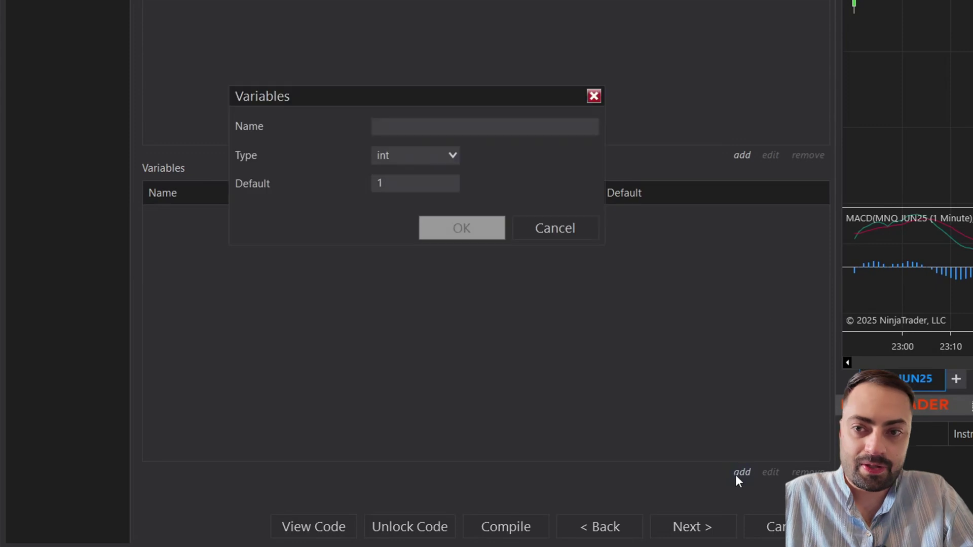
pyautogui.write('Lo')
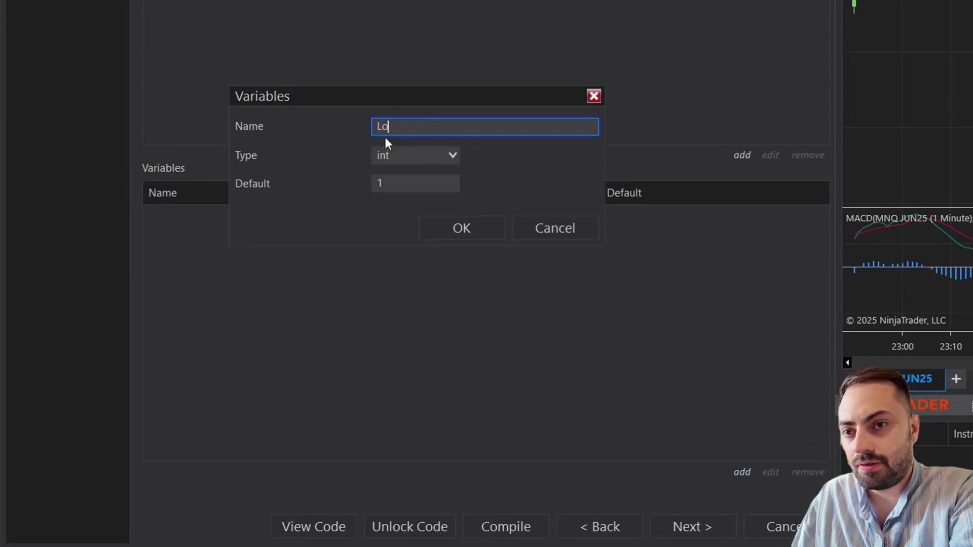
pyautogui.write('ngOn')
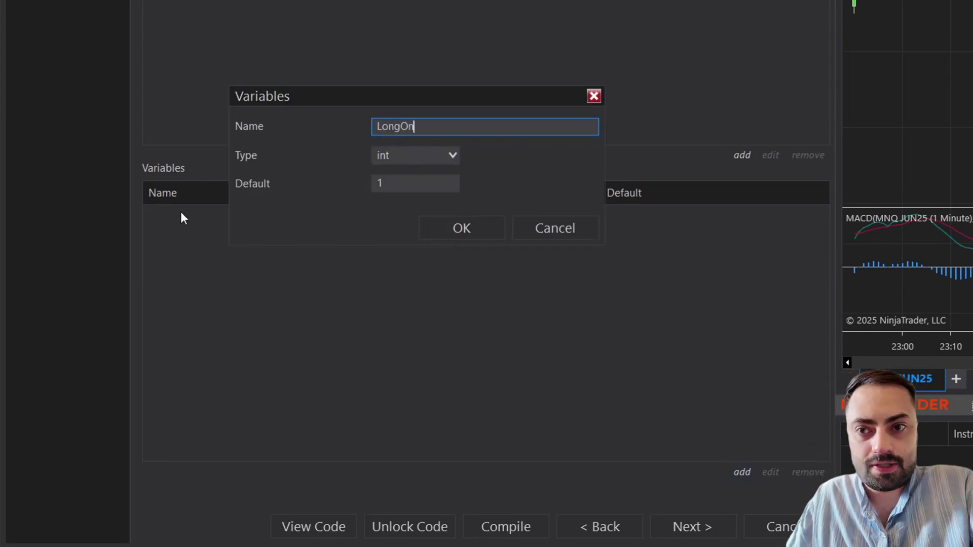
pyautogui.click(397, 159)
pyautogui.click(409, 175)
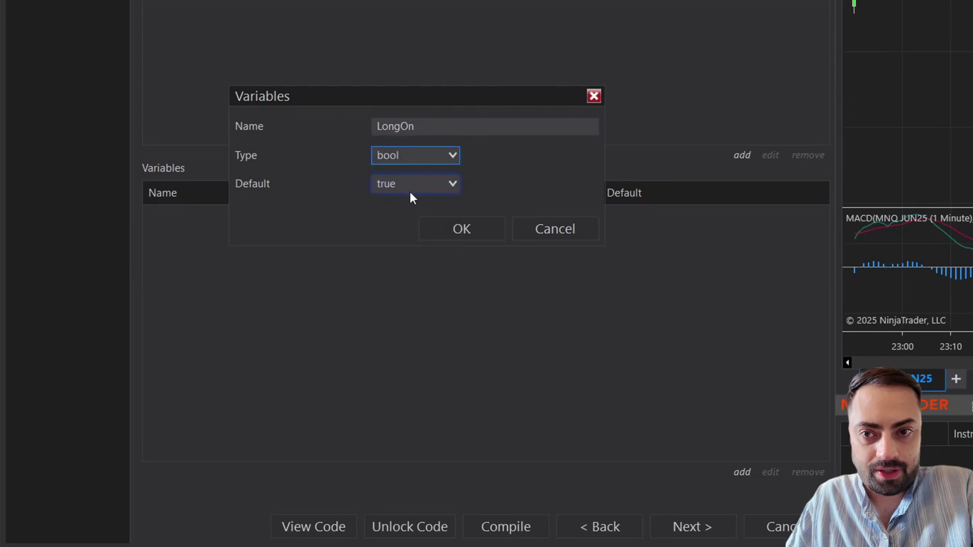
pyautogui.click(404, 188)
pyautogui.click(397, 221)
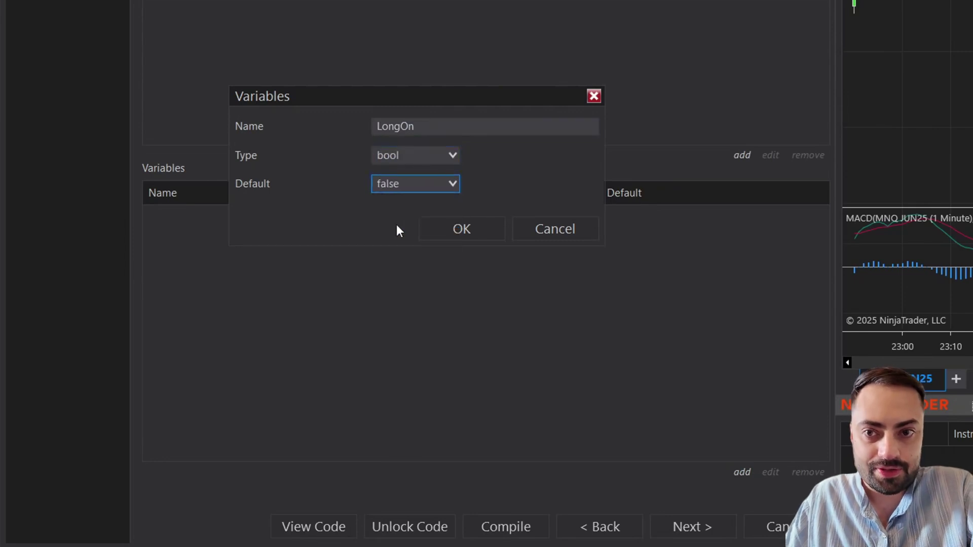
pyautogui.click(467, 230)
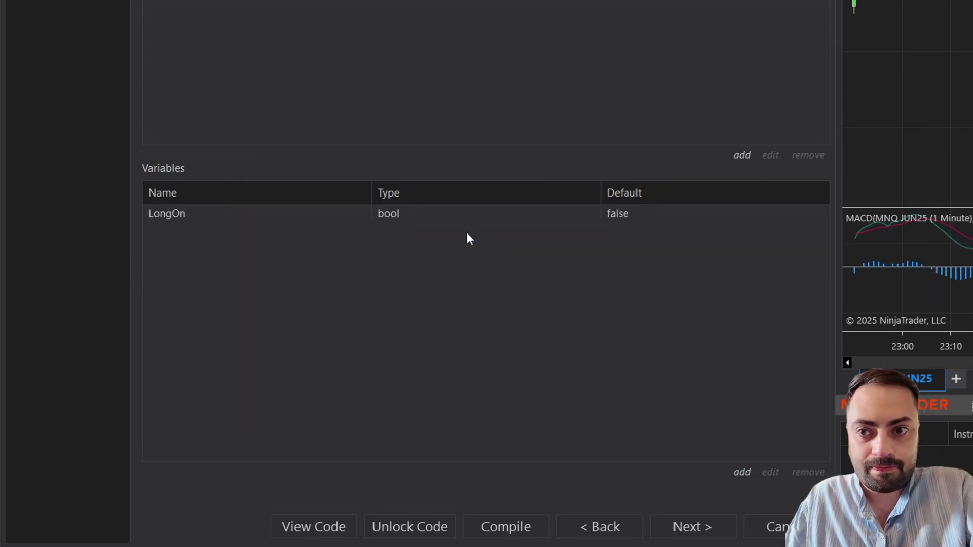
# Add a second strategy variable named ShortOn of type bool with its default set to false
pyautogui.click(742, 472)
pyautogui.write('Short')
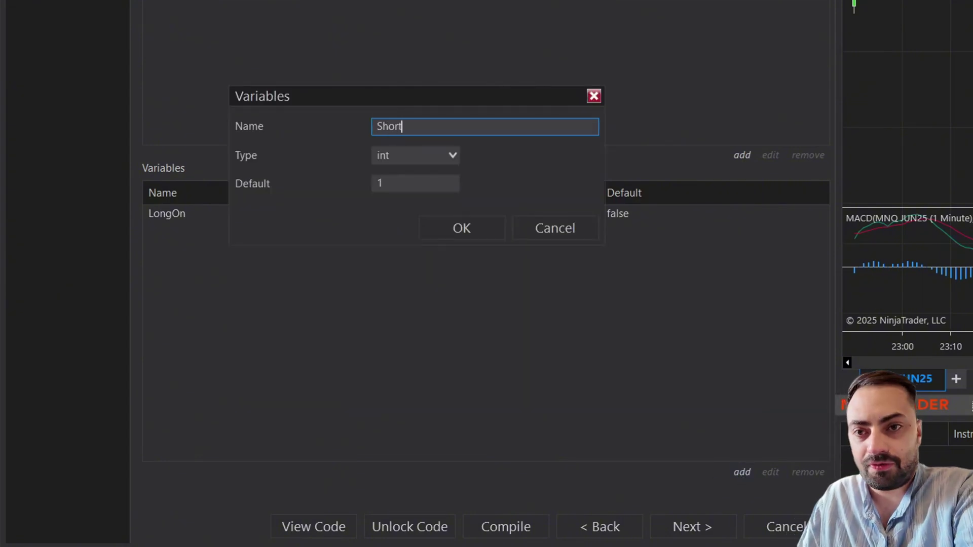
pyautogui.write('On')
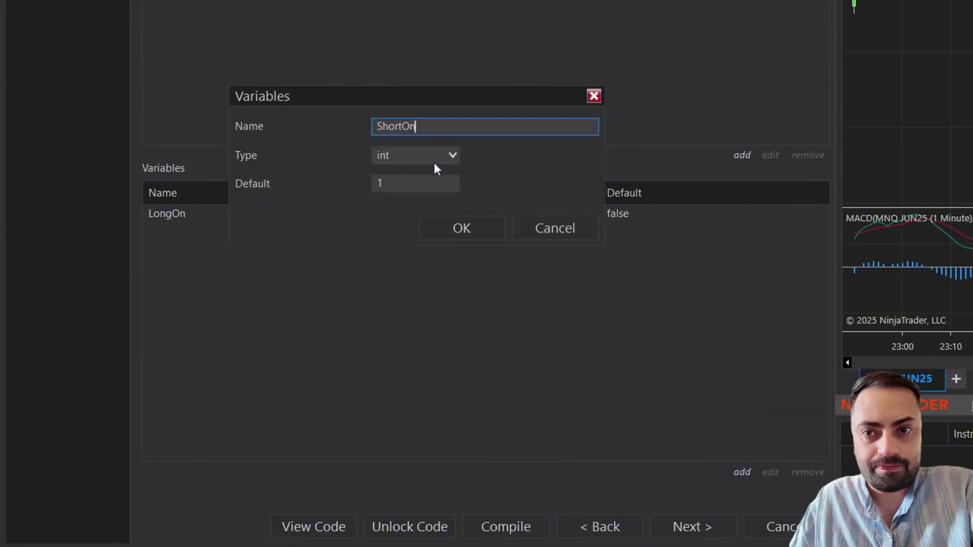
pyautogui.click(429, 159)
pyautogui.click(408, 175)
pyautogui.click(402, 186)
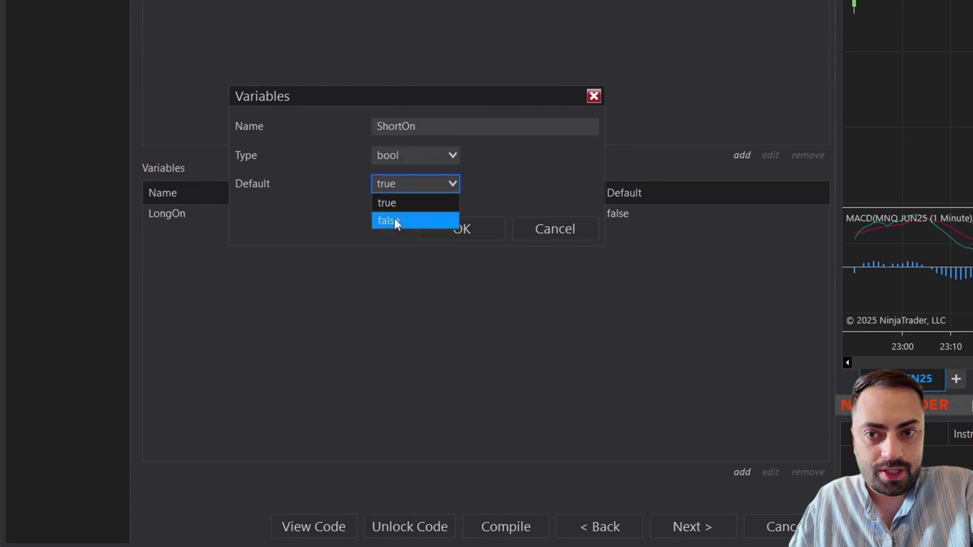
pyautogui.click(395, 219)
pyautogui.click(488, 224)
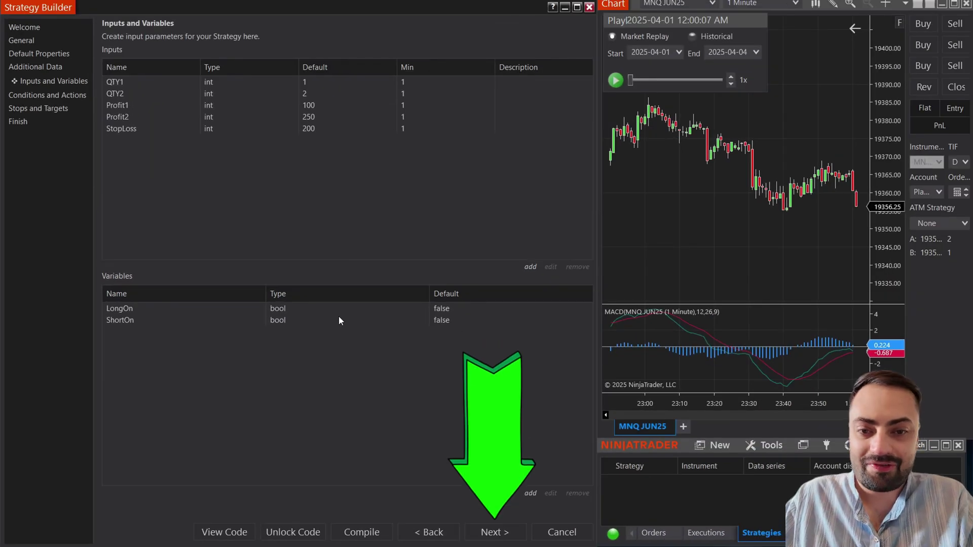
# Continue to the conditions and actions page and add a Set 1 condition that the LongOn variable equals False
pyautogui.click(495, 533)
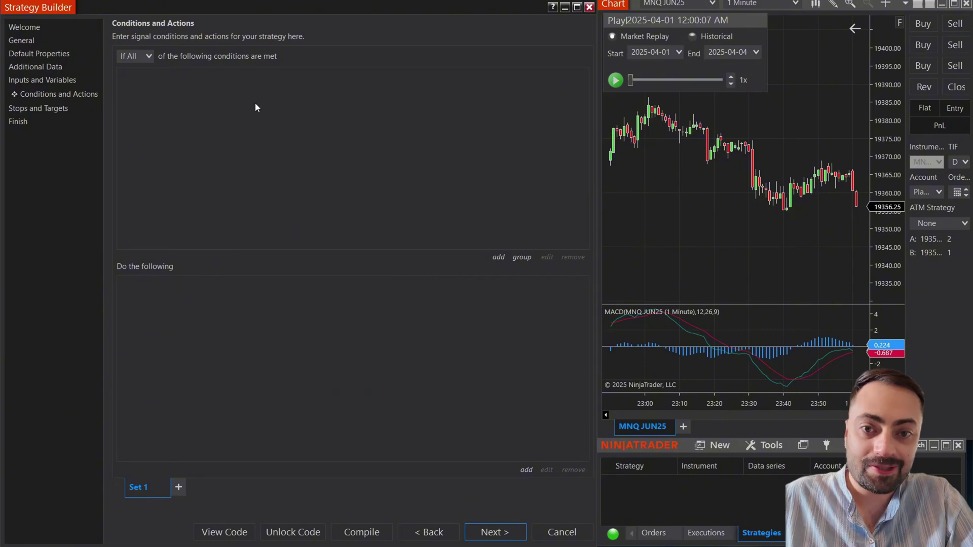
pyautogui.click(506, 257)
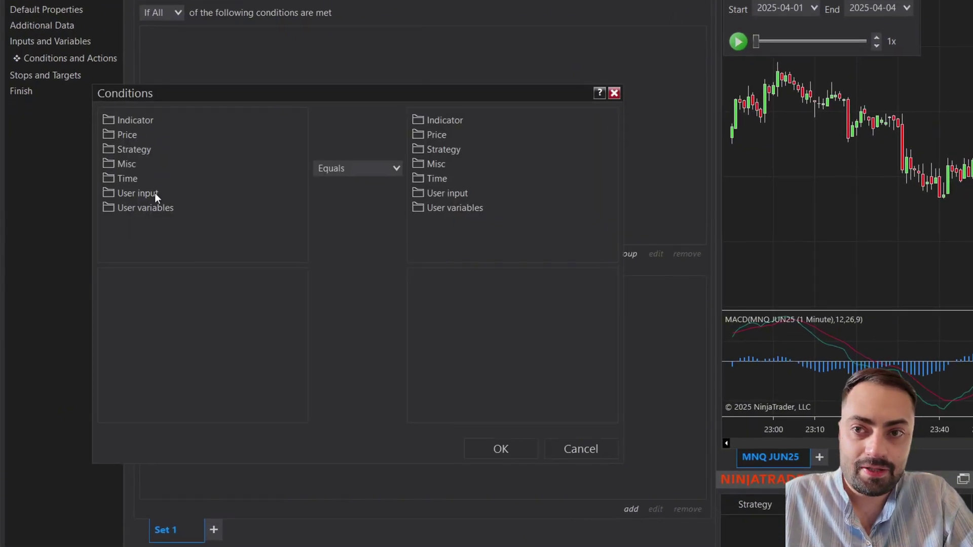
pyautogui.click(137, 209)
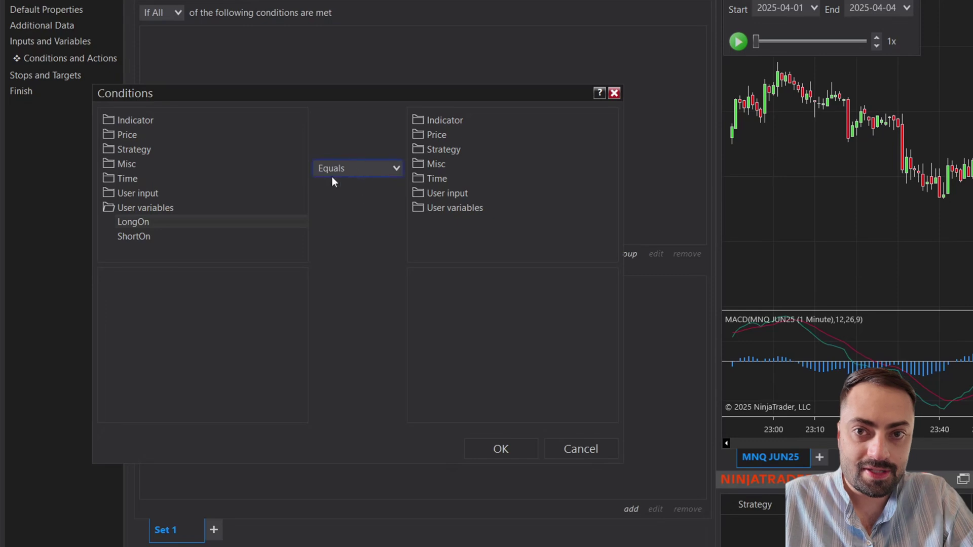
pyautogui.click(436, 165)
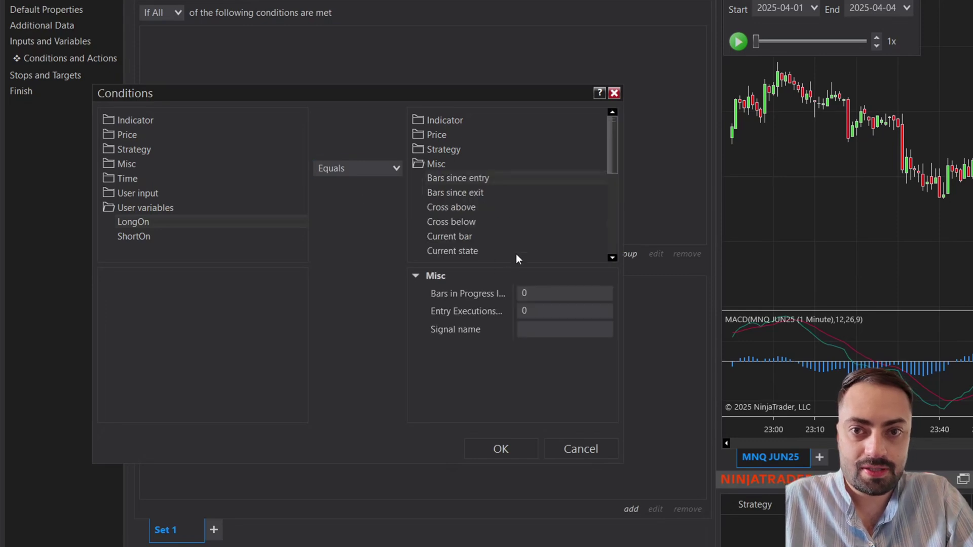
pyautogui.scroll(-2, 454, 231)
pyautogui.click(443, 208)
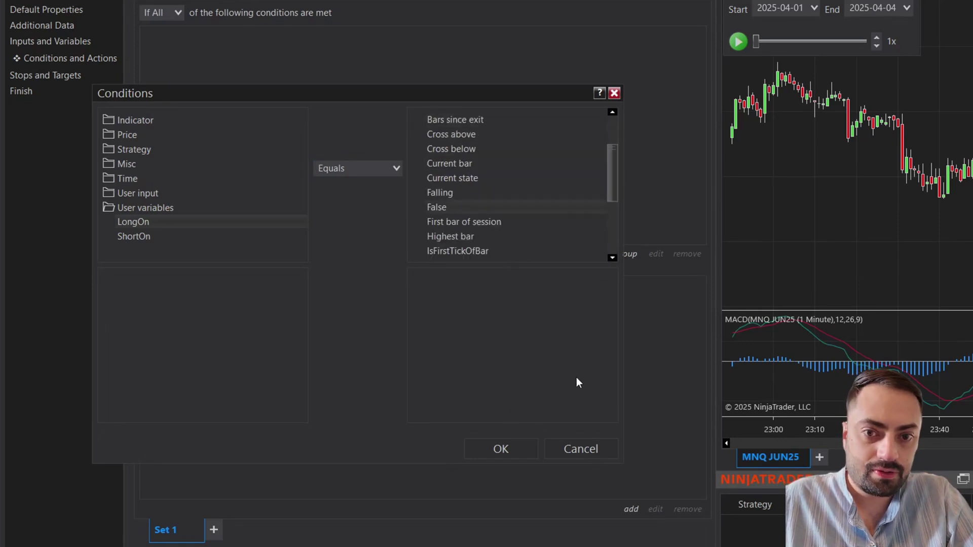
pyautogui.click(501, 450)
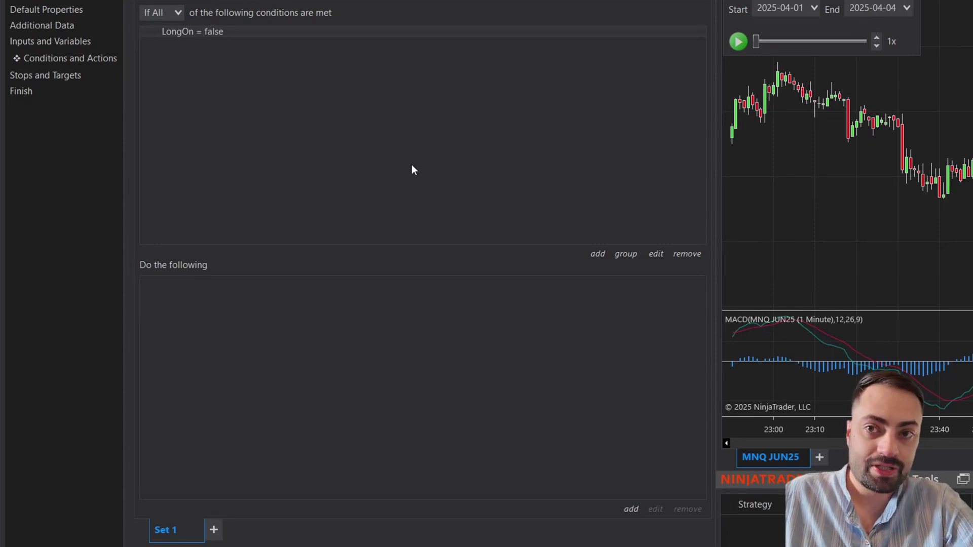
# Create a condition group named Long Condition that requires all of its conditions to be met
pyautogui.click(626, 255)
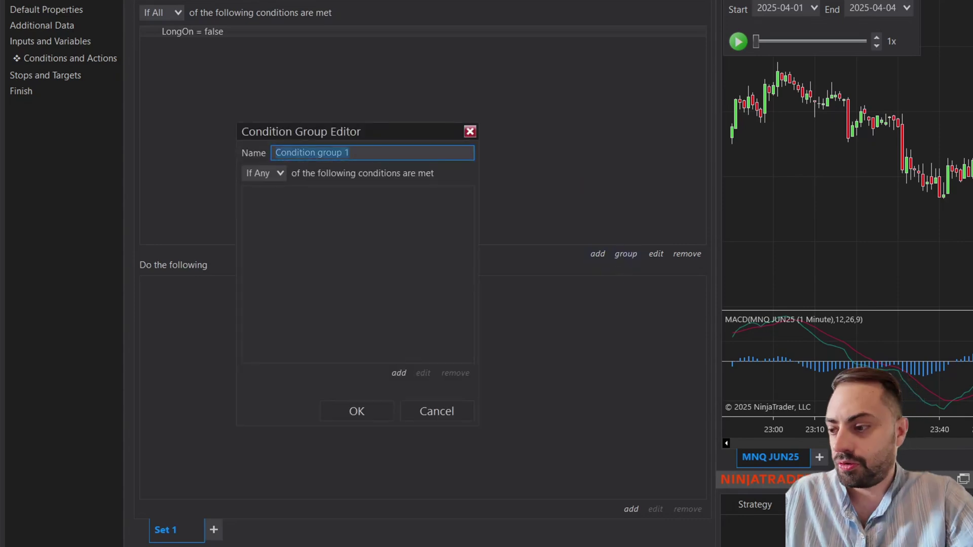
pyautogui.write('Long Co')
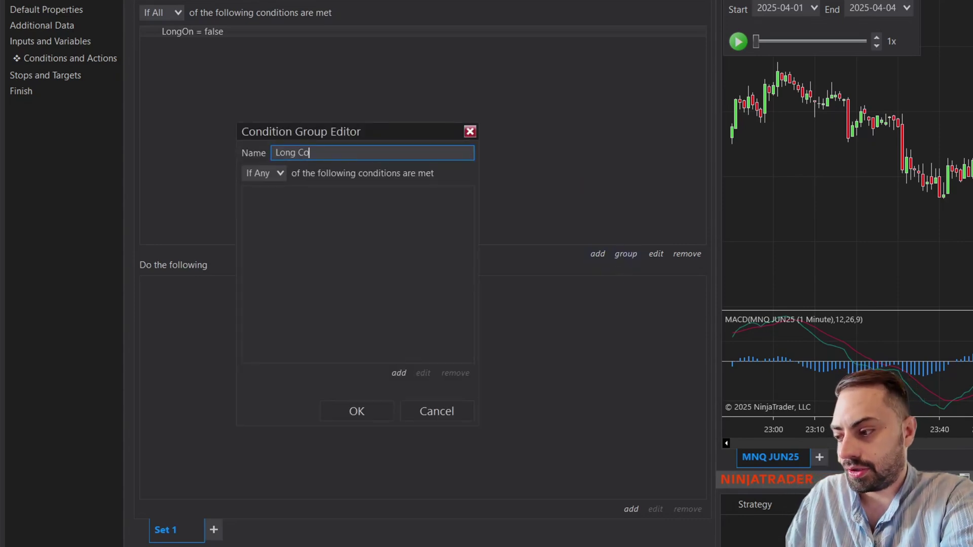
pyautogui.write('ndition')
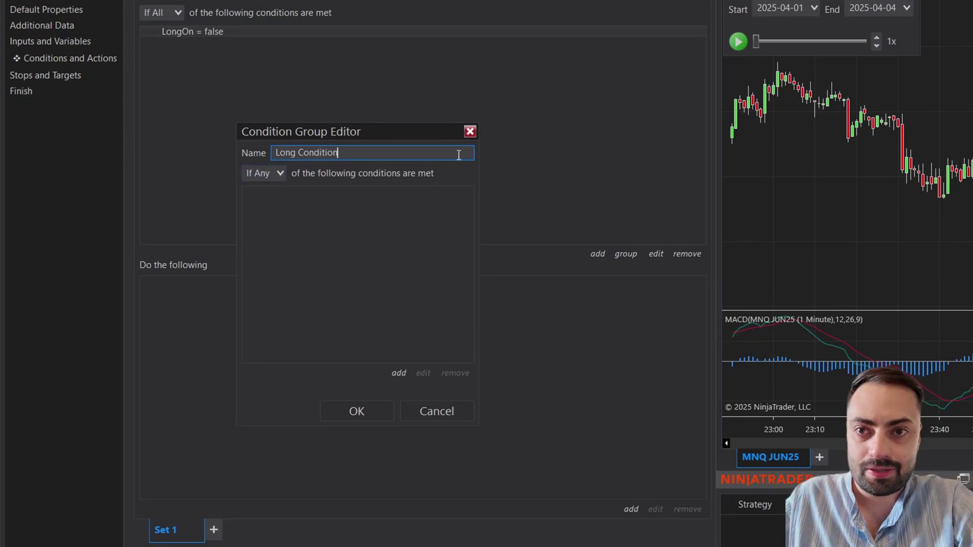
pyautogui.press('Tab')
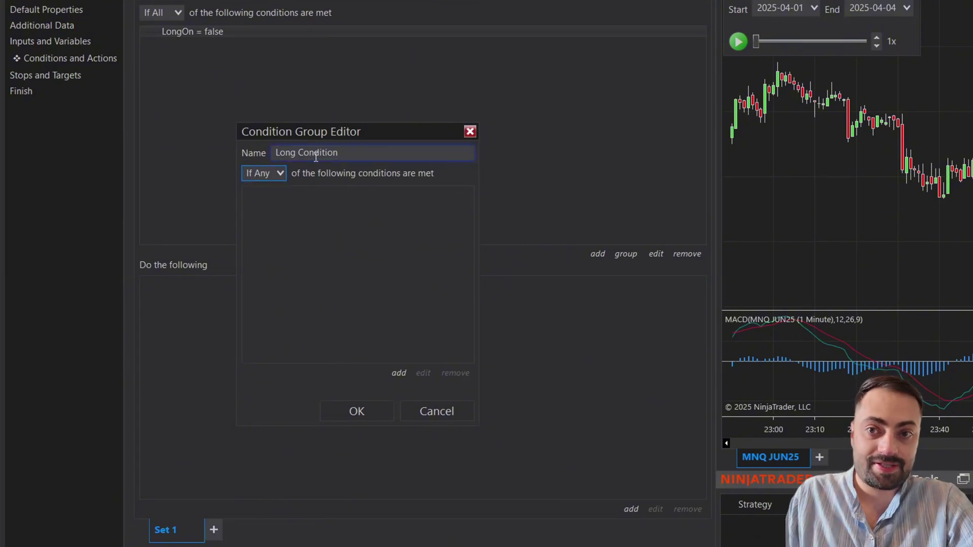
pyautogui.click(278, 178)
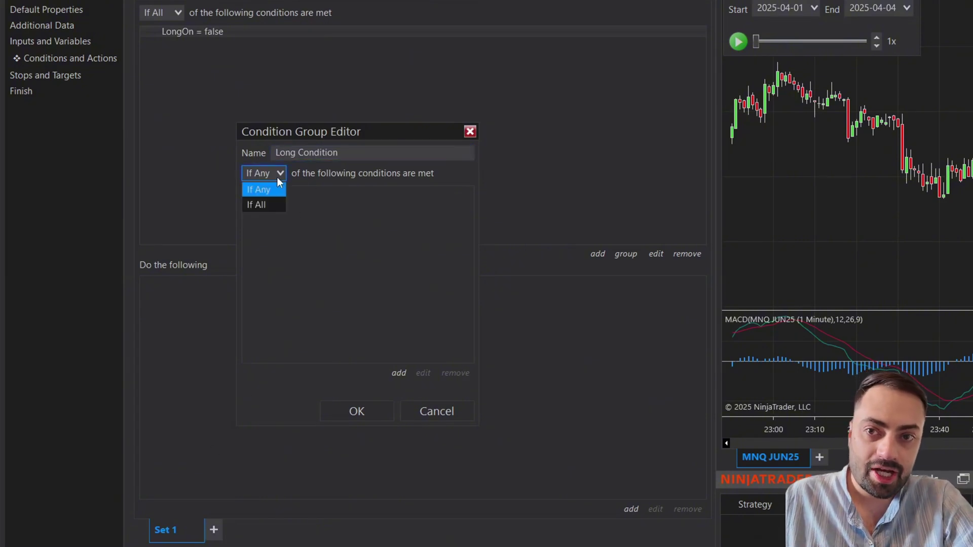
pyautogui.click(256, 210)
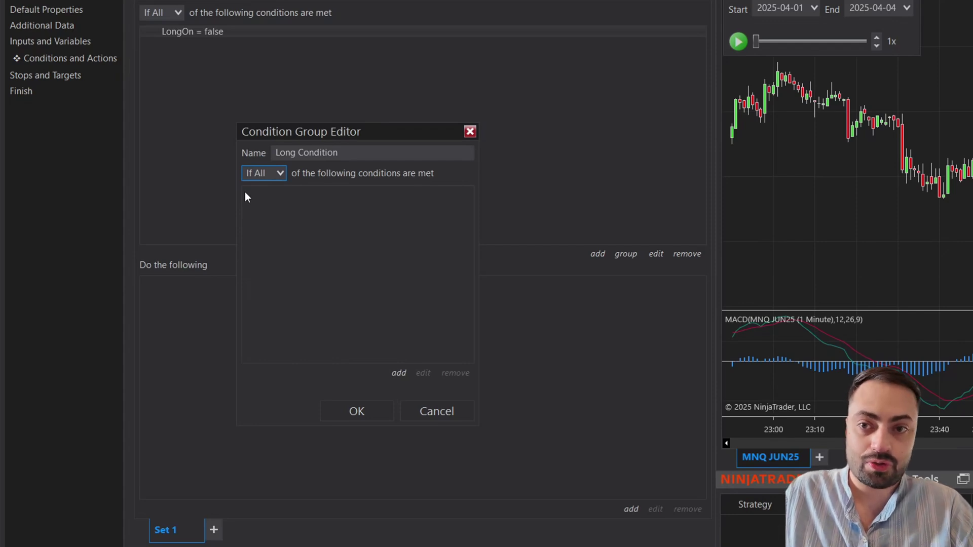
# Start a condition in the Long Condition group using the MACD indicator on the <Primary> (1 Minute) data series
pyautogui.click(398, 374)
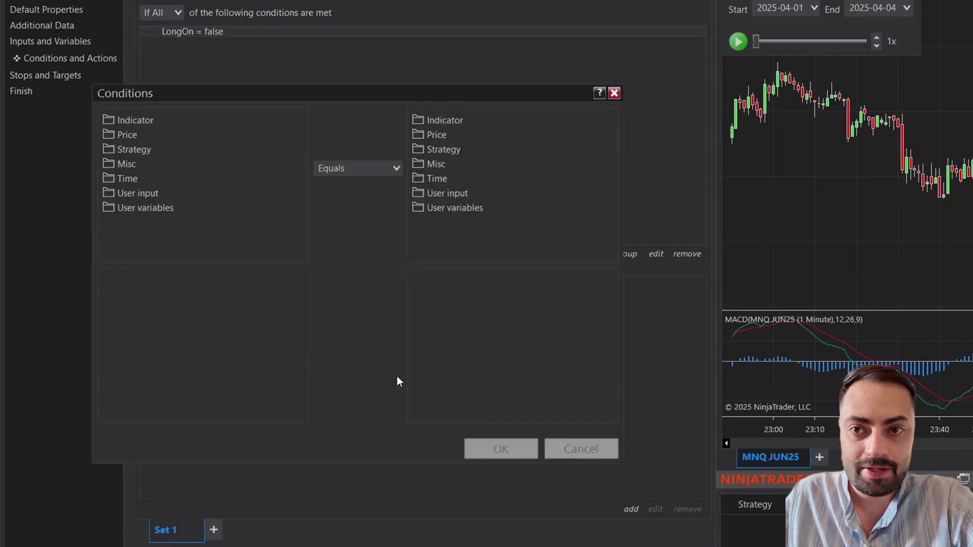
pyautogui.click(135, 122)
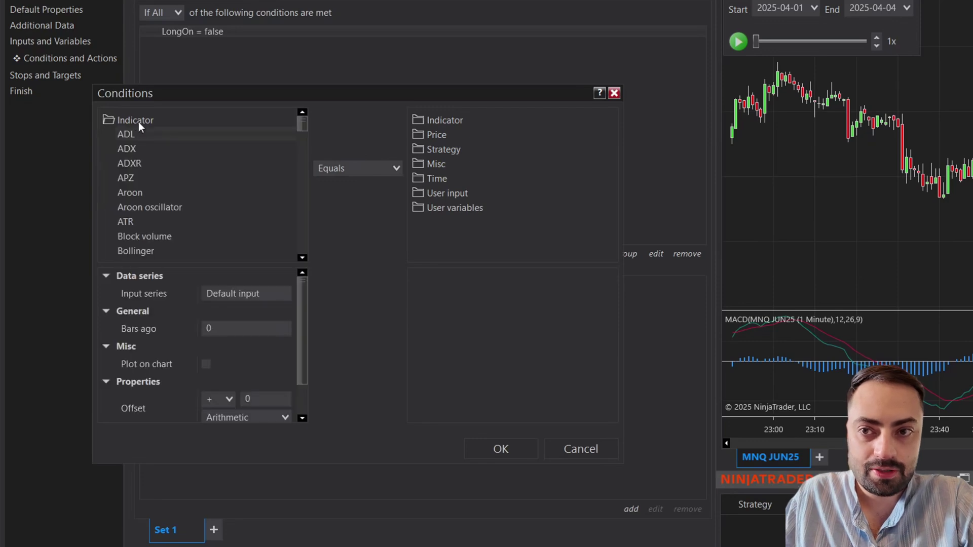
pyautogui.scroll(-10, 162, 163)
pyautogui.scroll(-5, 157, 205)
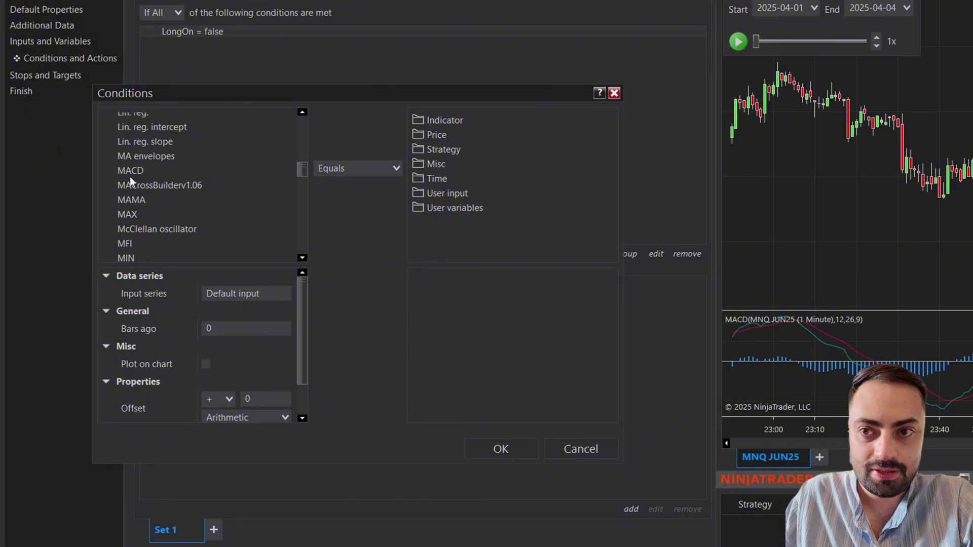
pyautogui.click(261, 294)
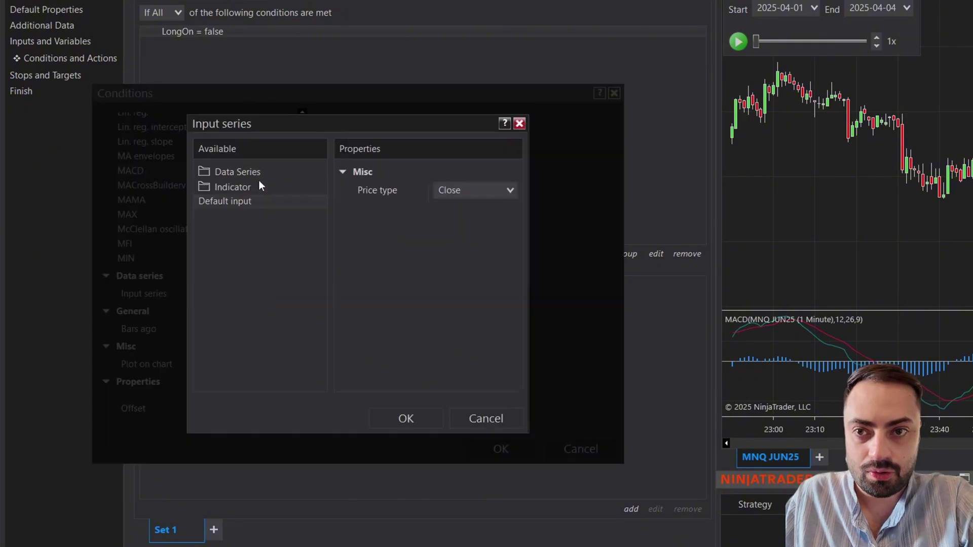
pyautogui.doubleClick(234, 171)
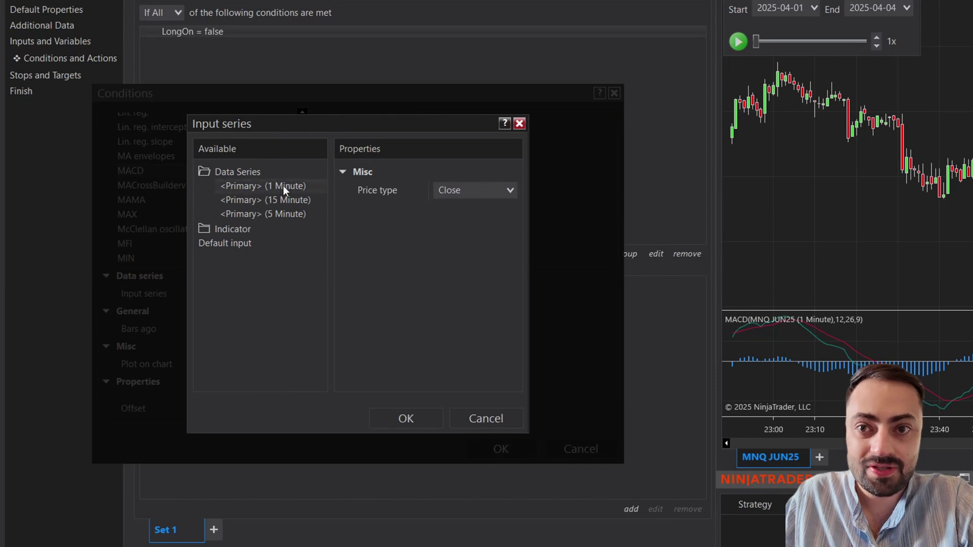
pyautogui.click(416, 410)
# Set the 1-minute MACD's value plot to Diff and complete the condition as Greater than a numeric value of 0
pyautogui.scroll(-5, 211, 337)
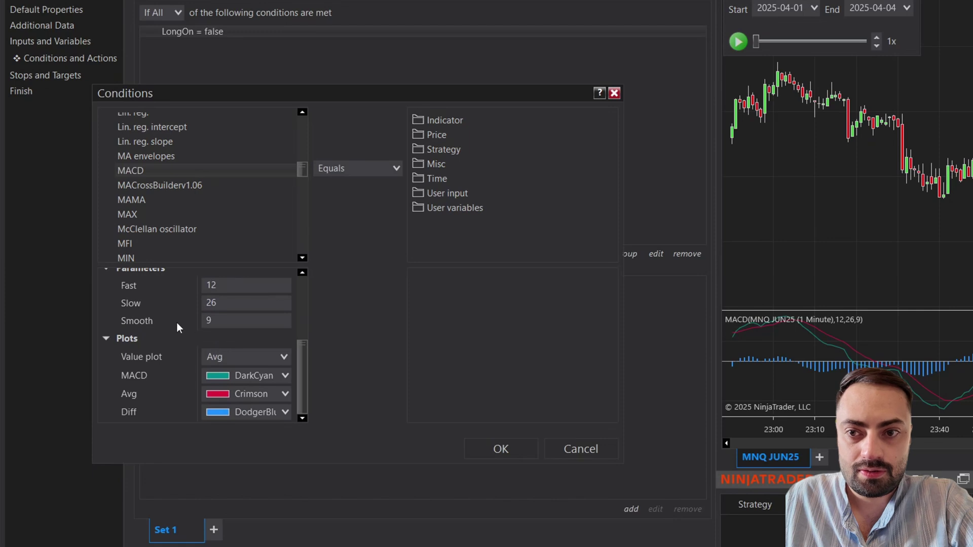
pyautogui.click(224, 361)
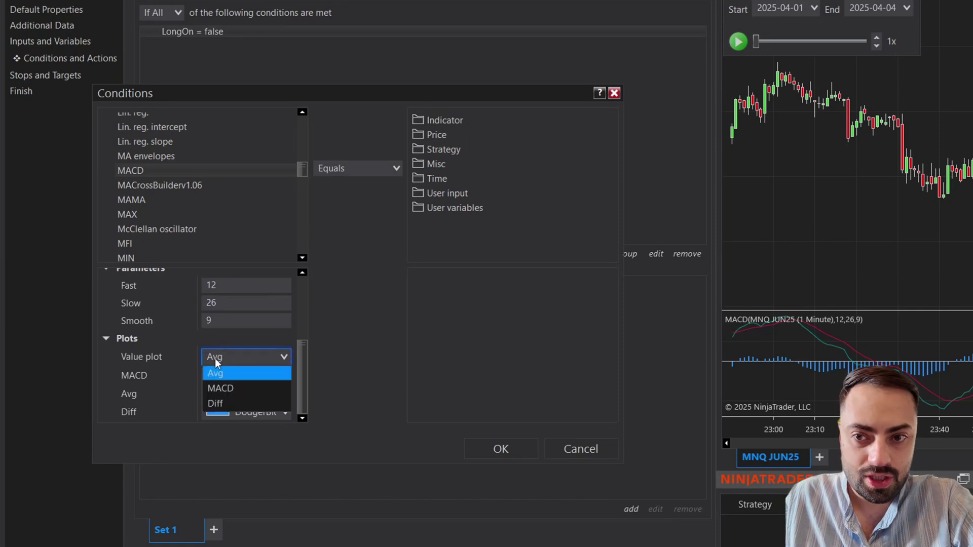
pyautogui.click(234, 403)
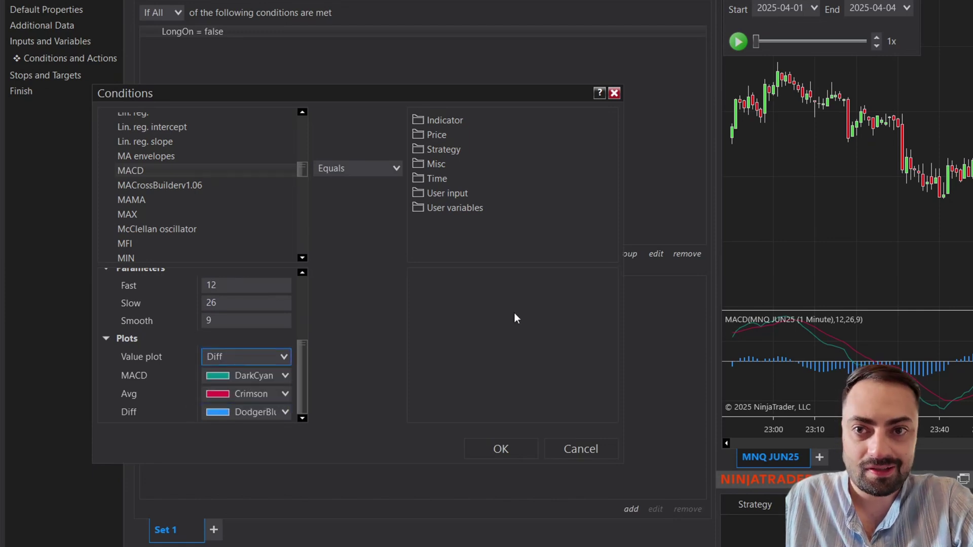
pyautogui.click(346, 170)
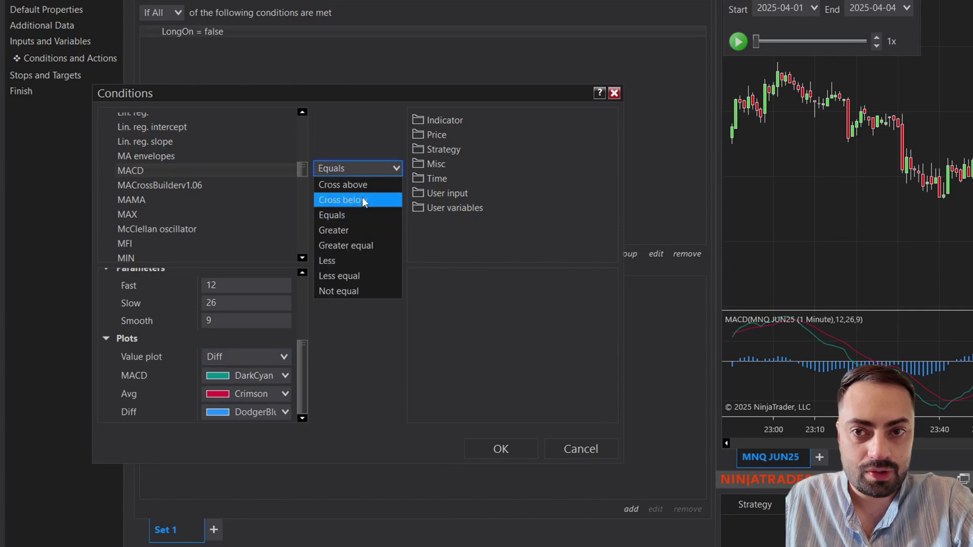
pyautogui.click(336, 230)
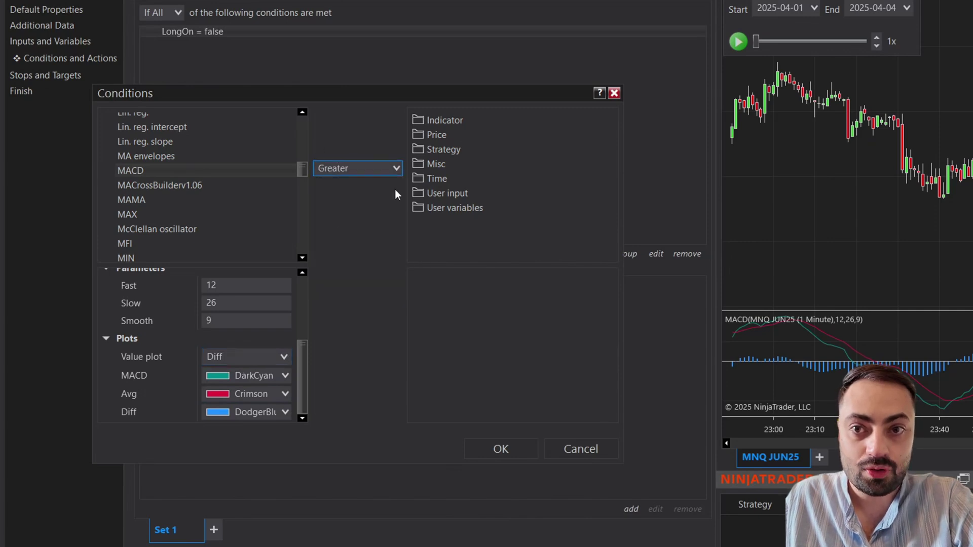
pyautogui.click(440, 164)
pyautogui.scroll(-4, 476, 218)
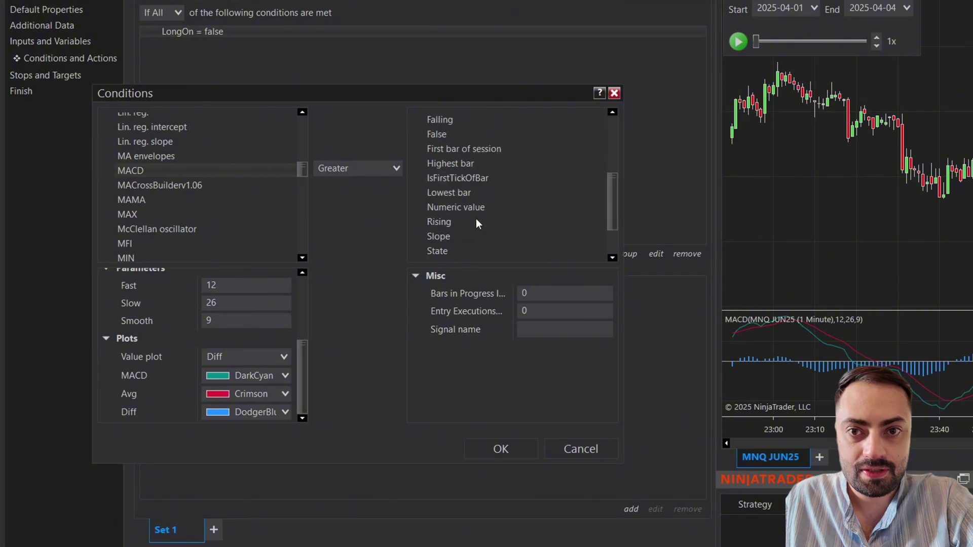
pyautogui.click(458, 170)
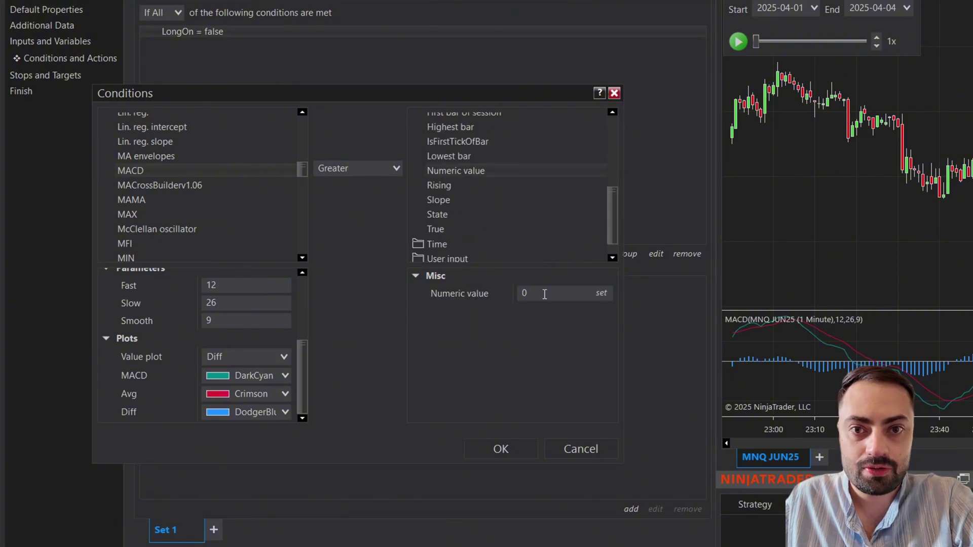
pyautogui.click(525, 448)
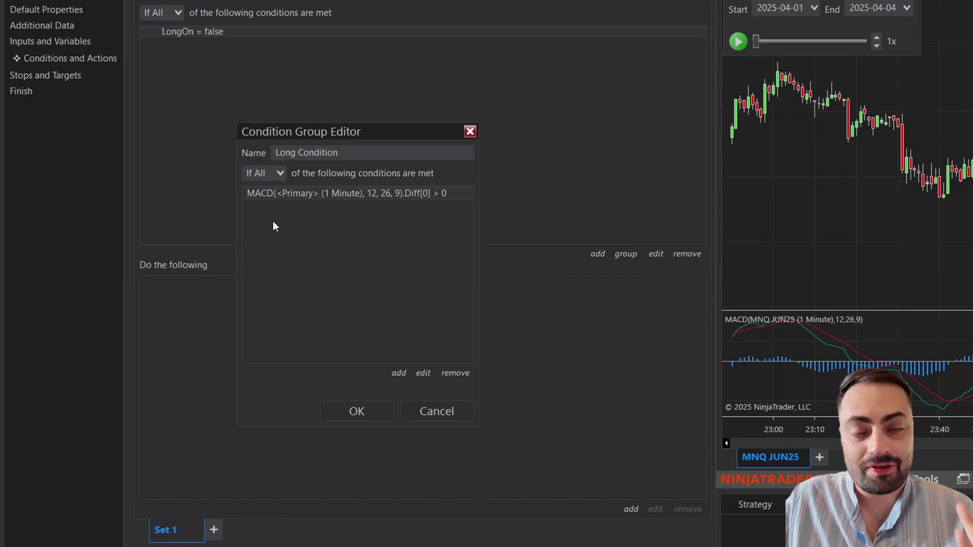
# Start a second condition in the group using the MACD indicator on the <Primary> (5 Minute) data series
pyautogui.click(398, 373)
pyautogui.click(123, 124)
pyautogui.scroll(-12, 160, 175)
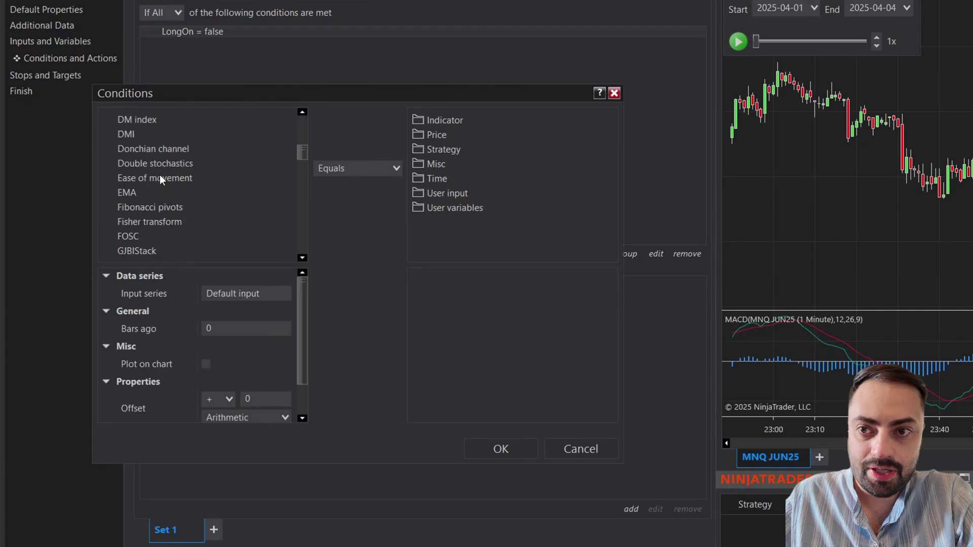
pyautogui.scroll(-2, 150, 224)
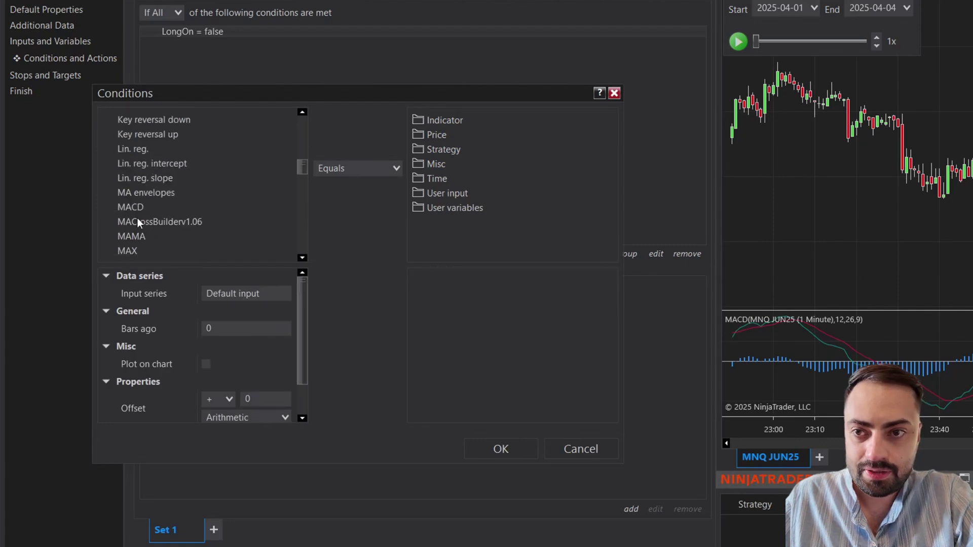
pyautogui.click(216, 295)
pyautogui.click(238, 172)
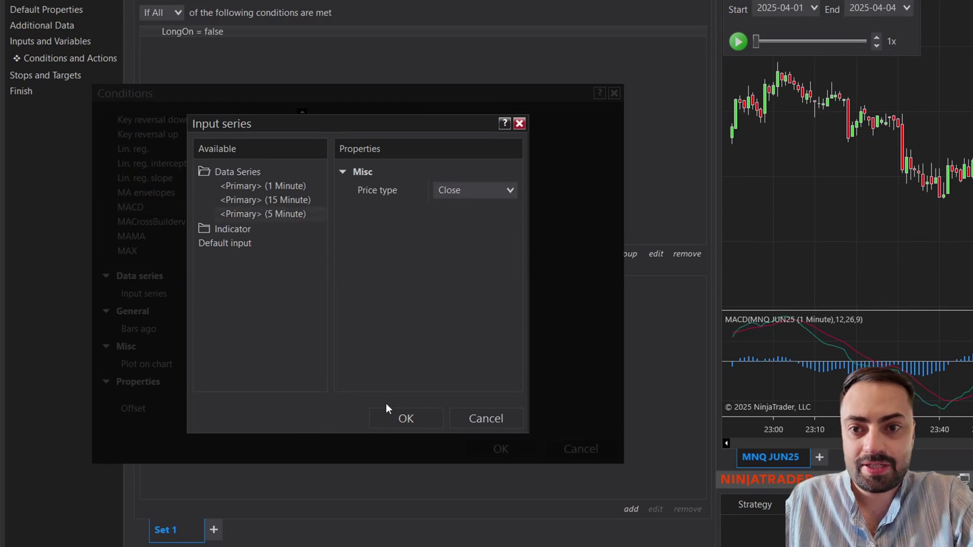
pyautogui.click(398, 418)
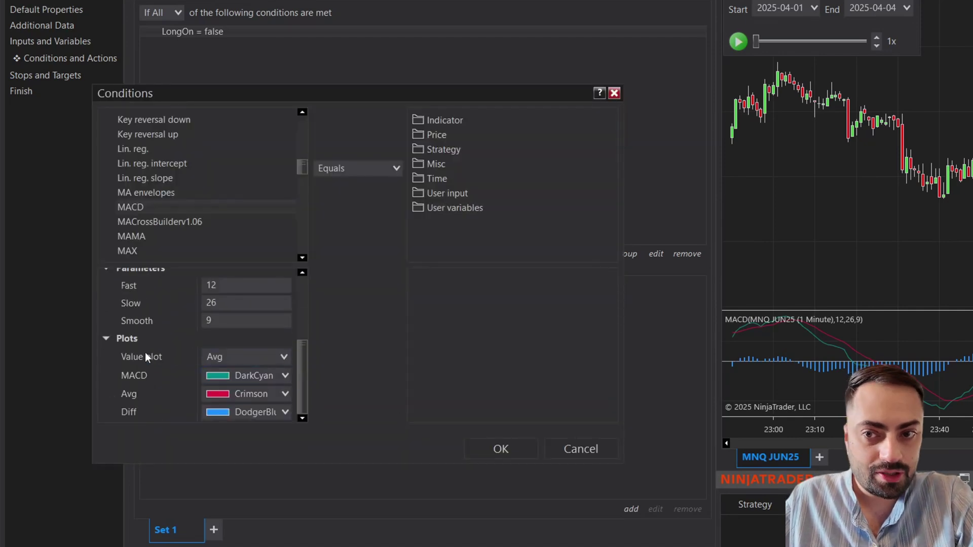
# Set the 5-minute MACD's value plot to Diff and complete the condition as Greater than a numeric value of 0
pyautogui.click(239, 358)
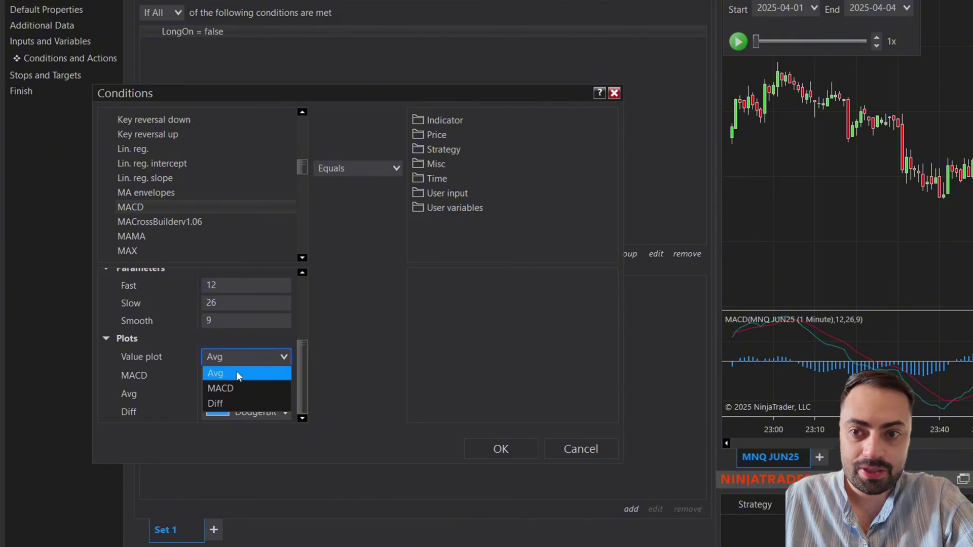
pyautogui.click(224, 403)
pyautogui.click(436, 165)
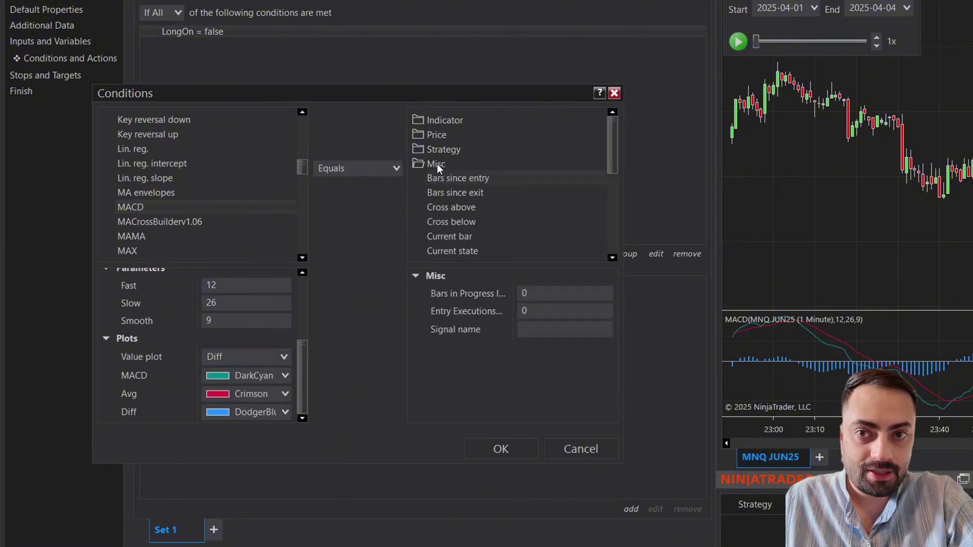
pyautogui.click(376, 169)
pyautogui.click(346, 226)
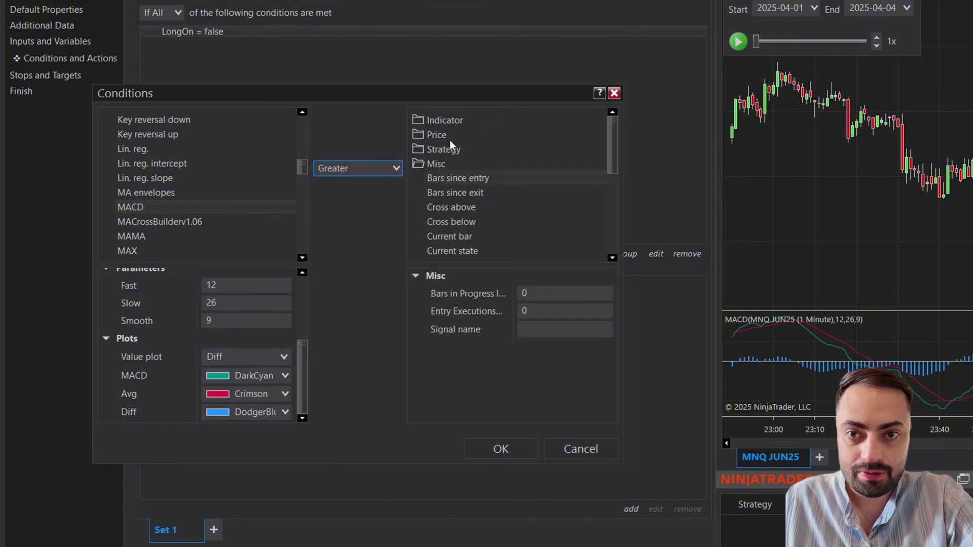
pyautogui.scroll(-5, 496, 202)
pyautogui.click(466, 245)
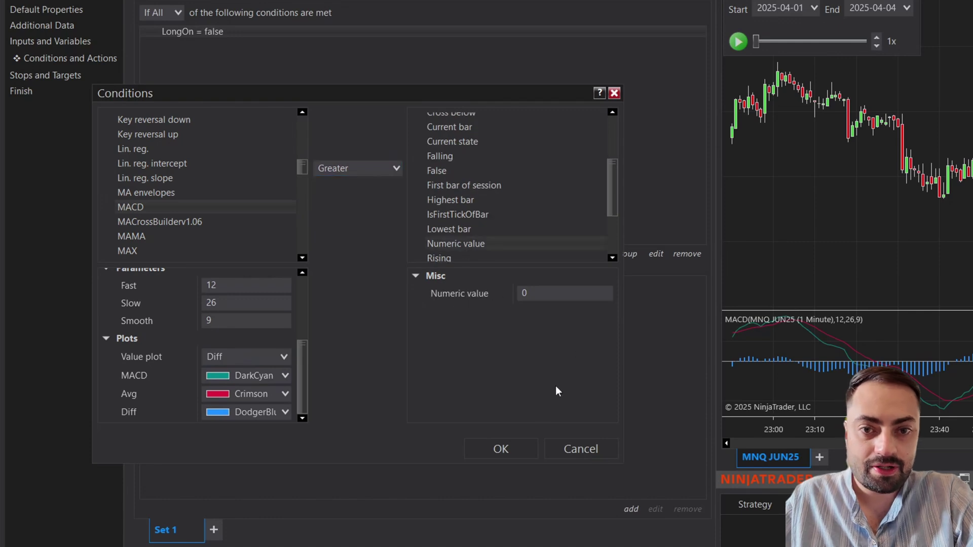
pyautogui.click(522, 452)
# Start a third condition in the group using the MACD indicator on the <Primary> (15 Minute) data series
pyautogui.click(397, 373)
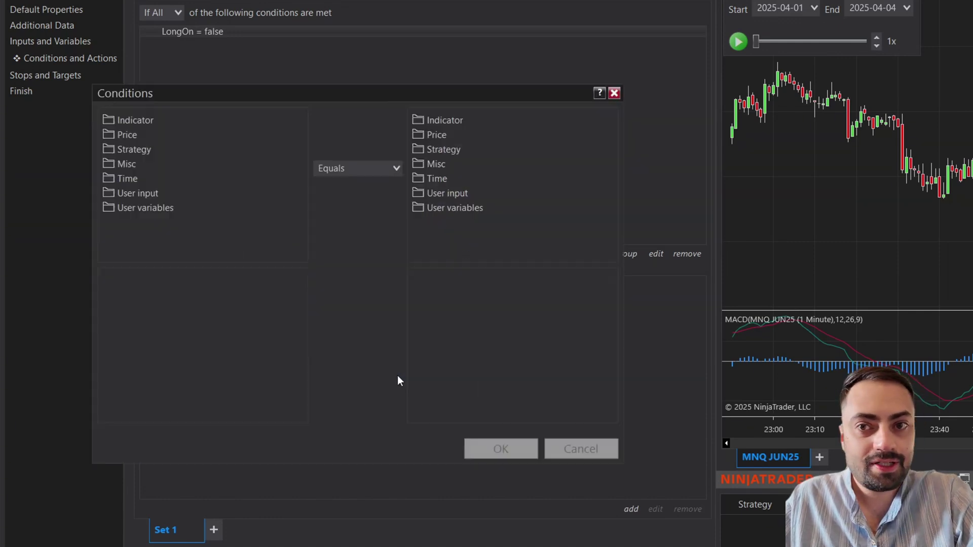
pyautogui.click(145, 122)
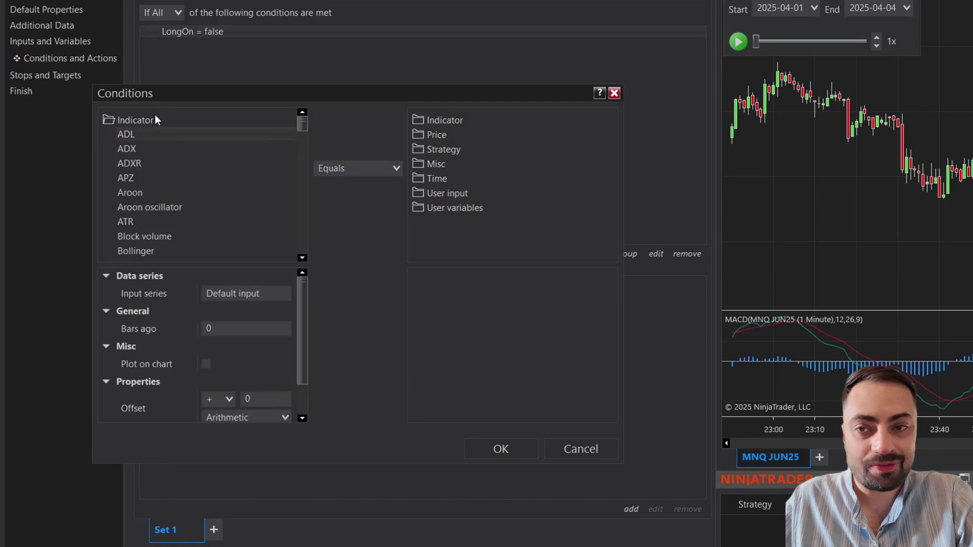
pyautogui.scroll(-1, 266, 199)
pyautogui.scroll(-15, 178, 172)
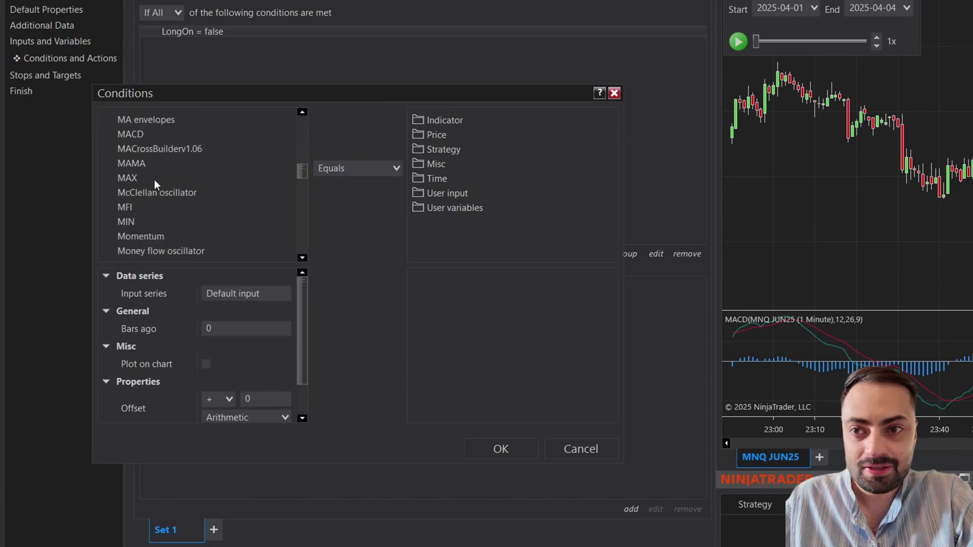
pyautogui.scroll(4, 136, 187)
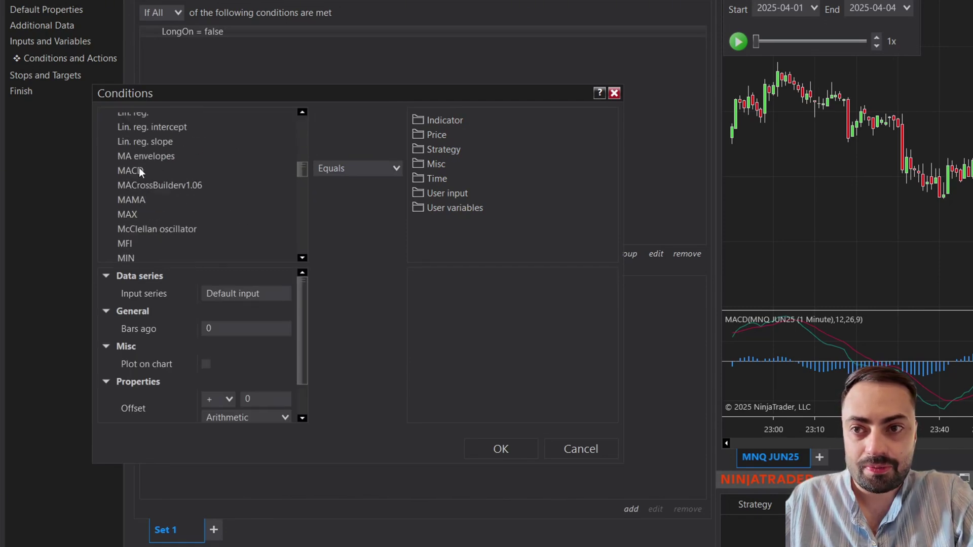
pyautogui.click(138, 171)
pyautogui.click(242, 290)
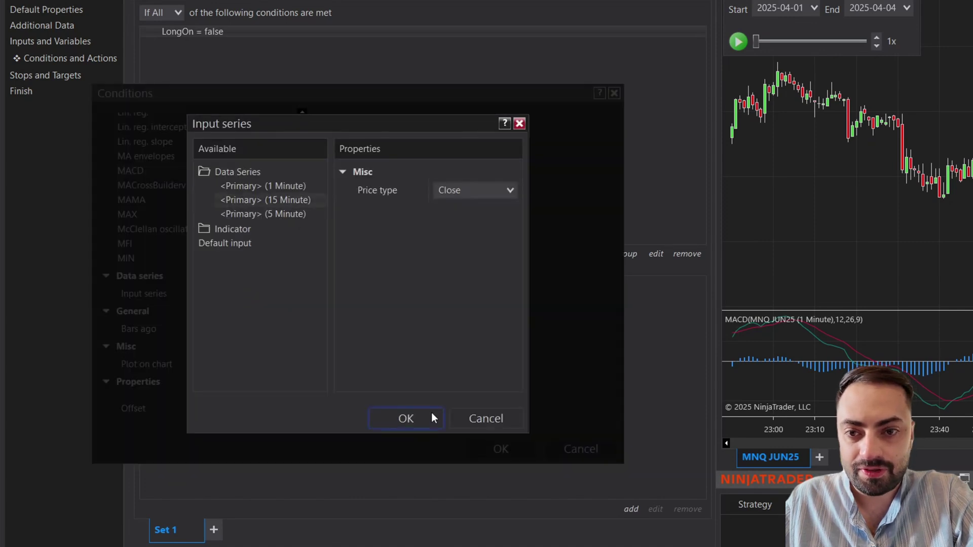
pyautogui.click(416, 413)
# Set the 15-minute MACD's value plot to Diff
pyautogui.scroll(-3, 261, 342)
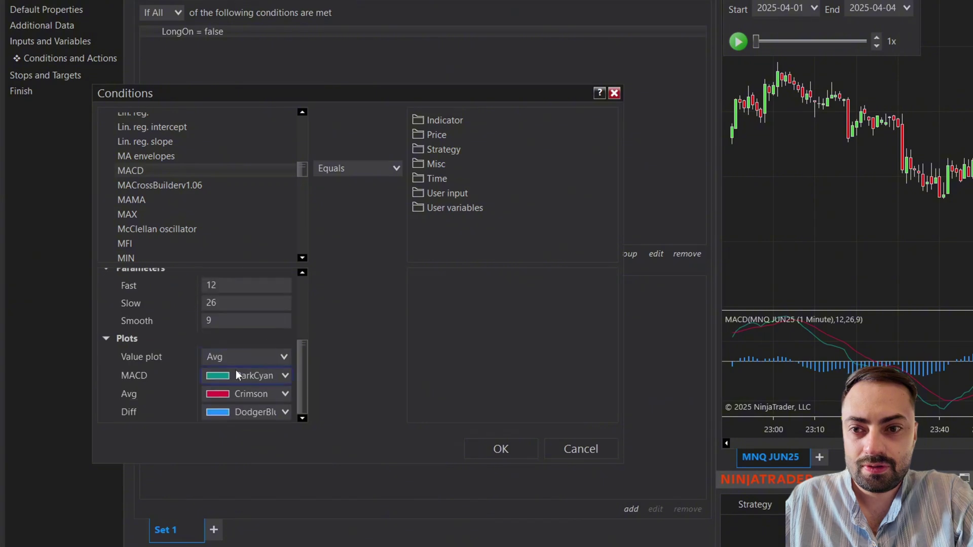
pyautogui.click(236, 375)
pyautogui.click(149, 366)
pyautogui.click(242, 358)
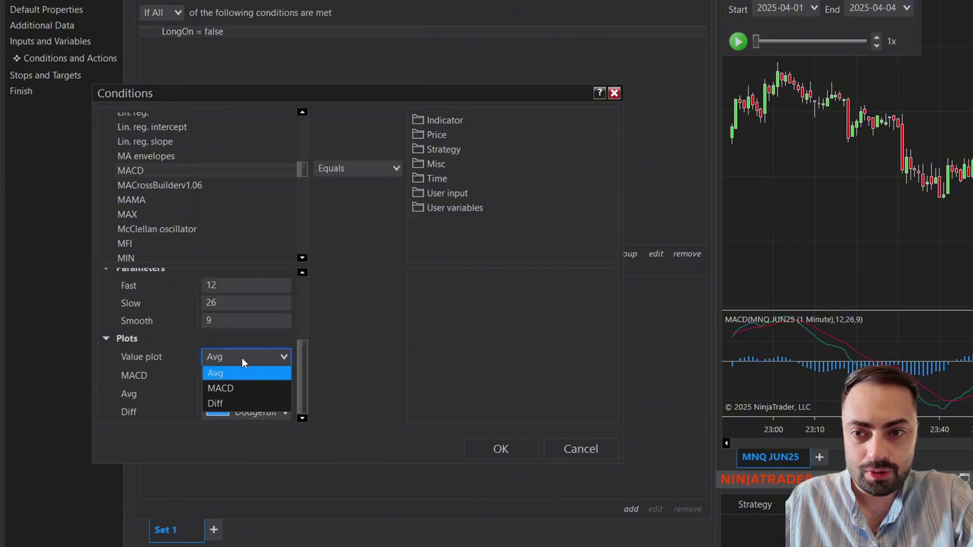
pyautogui.click(228, 404)
# Complete the 15-minute MACD condition as Greater than a numeric value of 0 and save the Long Condition group
pyautogui.click(379, 169)
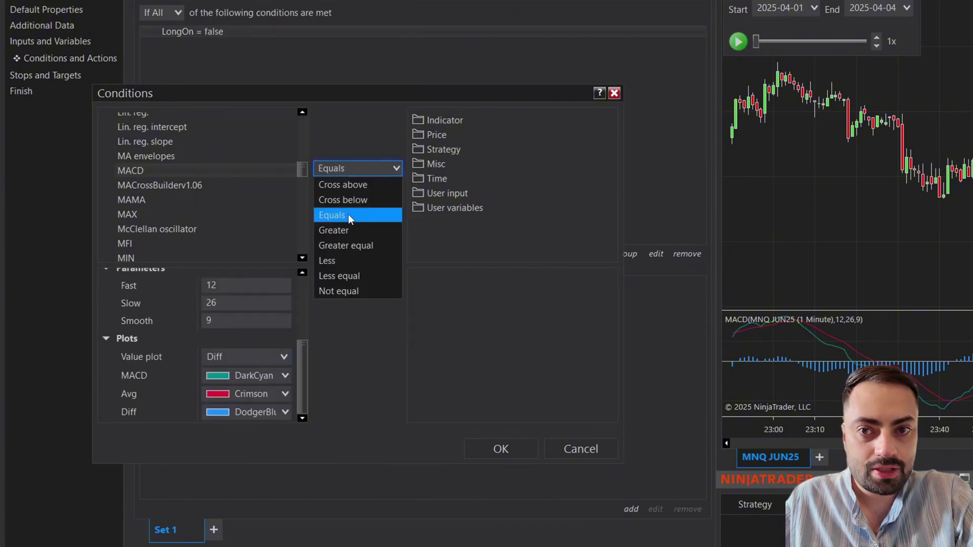
pyautogui.click(358, 232)
pyautogui.click(434, 166)
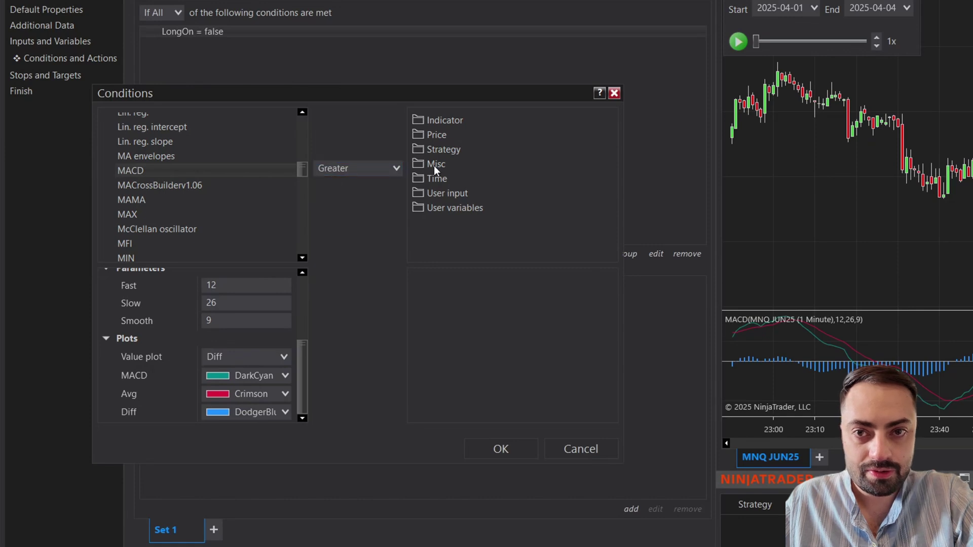
pyautogui.scroll(-3, 460, 220)
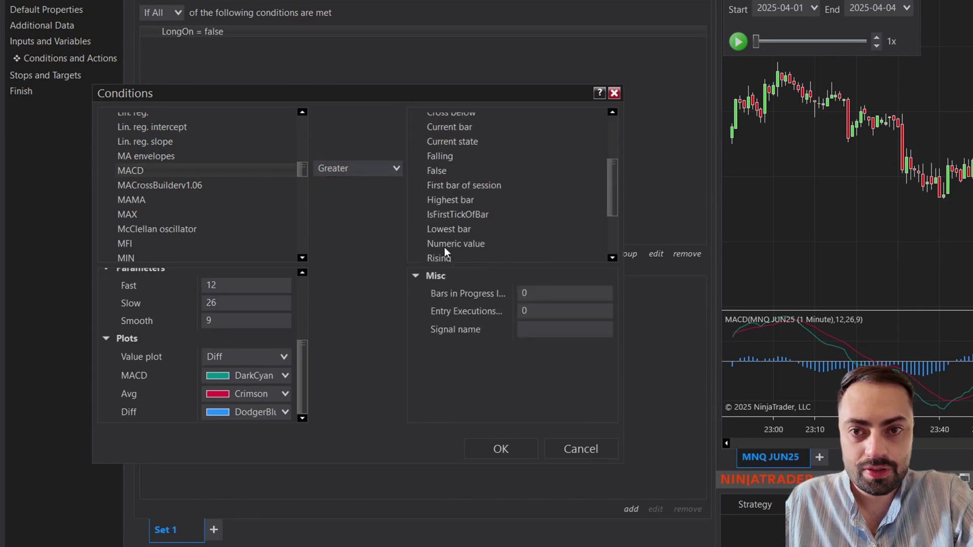
pyautogui.click(461, 246)
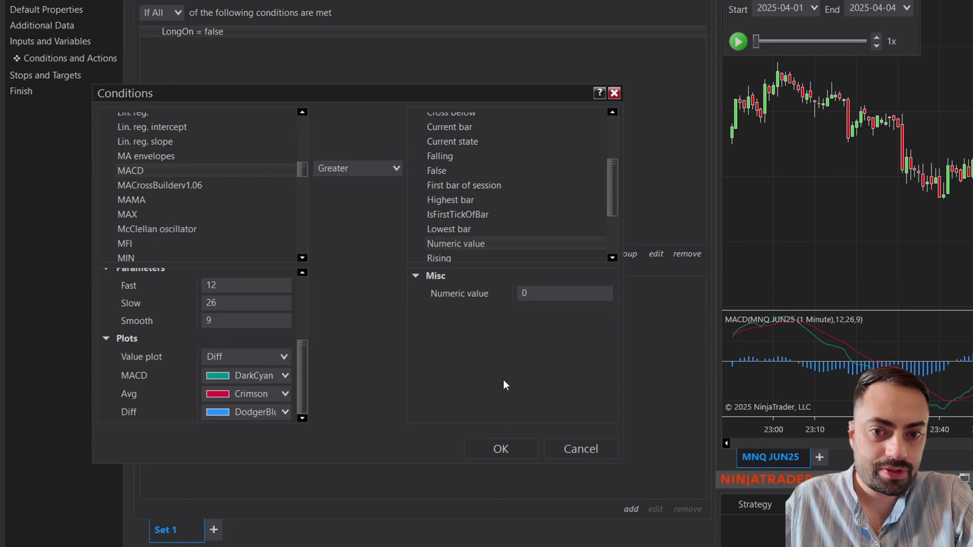
pyautogui.click(518, 450)
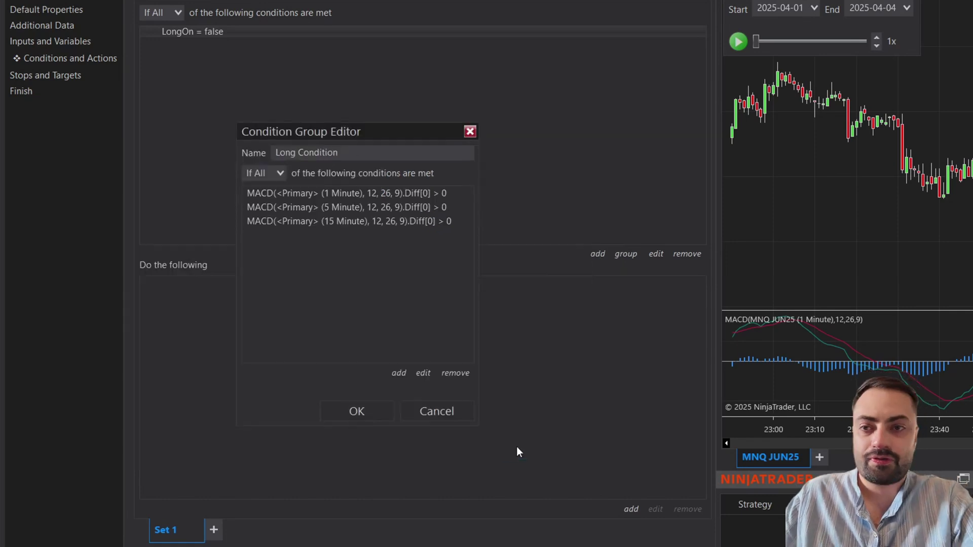
pyautogui.click(367, 410)
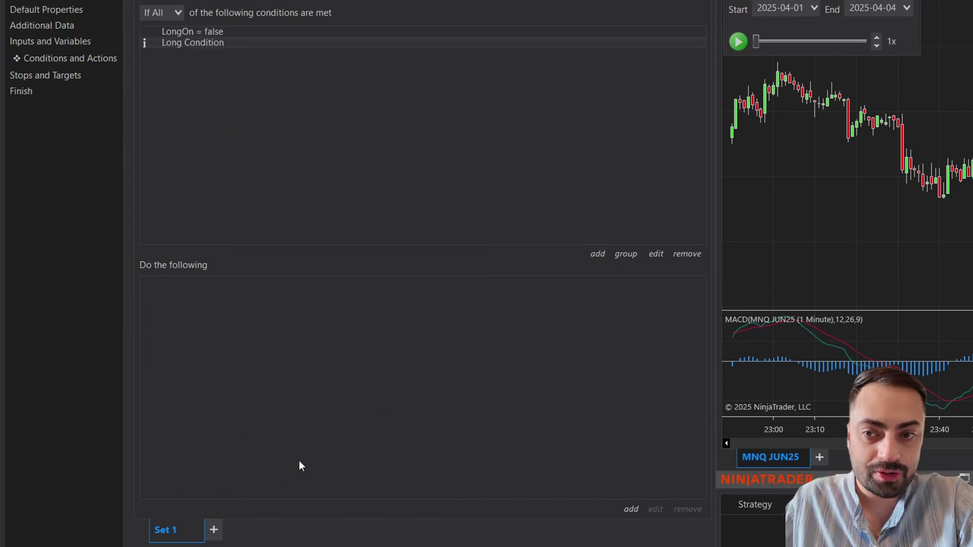
# Add an Enter long position action to Set 1 with the user input QTY1 as quantity and Entry1 as signal name
pyautogui.click(631, 510)
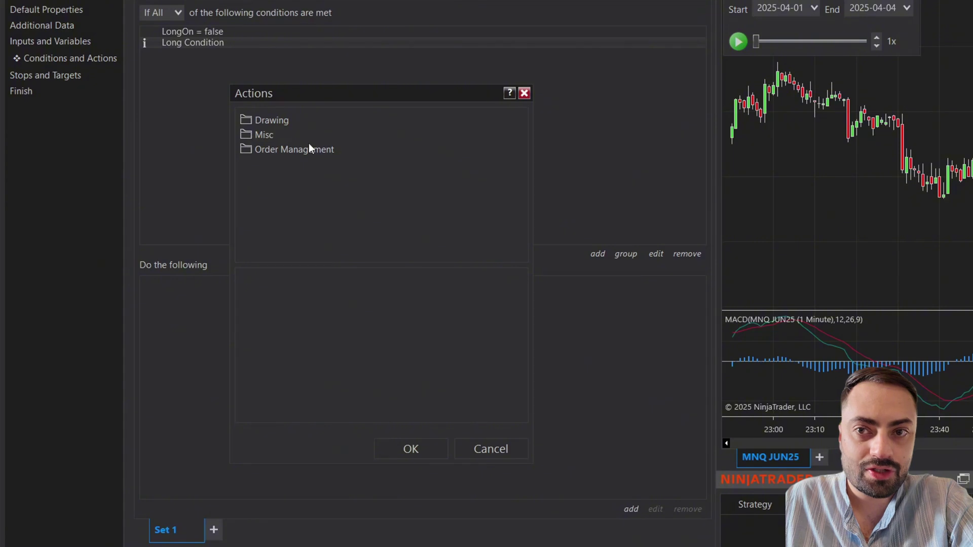
pyautogui.click(291, 148)
pyautogui.click(293, 164)
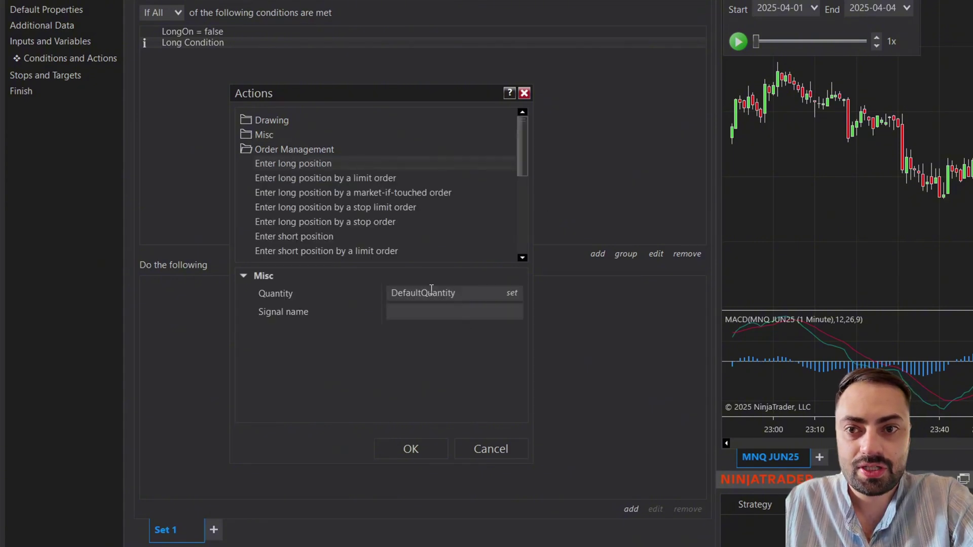
pyautogui.click(455, 293)
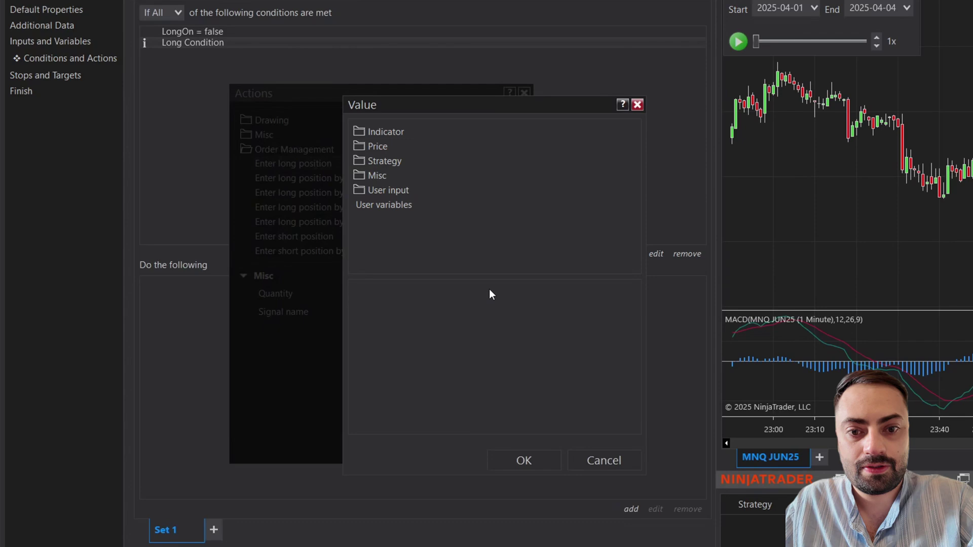
pyautogui.click(404, 191)
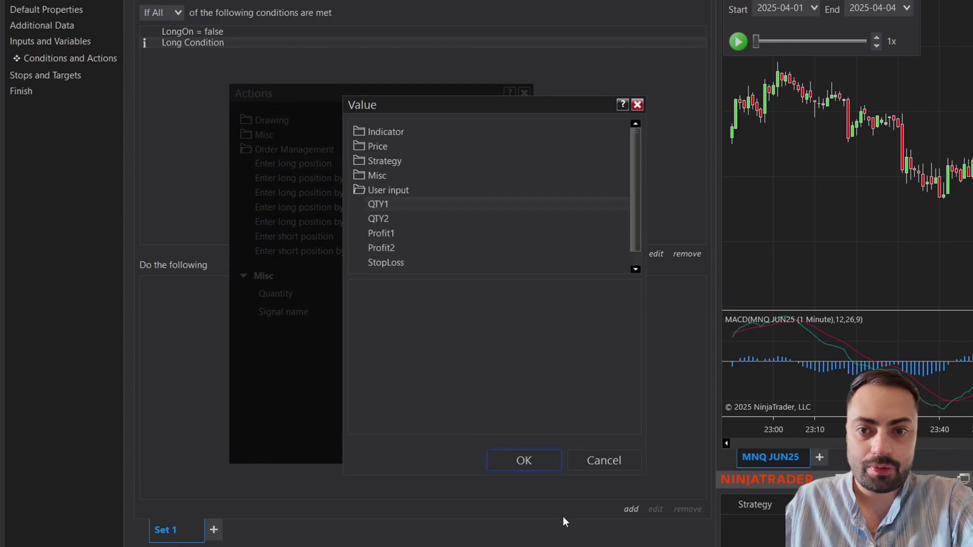
pyautogui.click(522, 459)
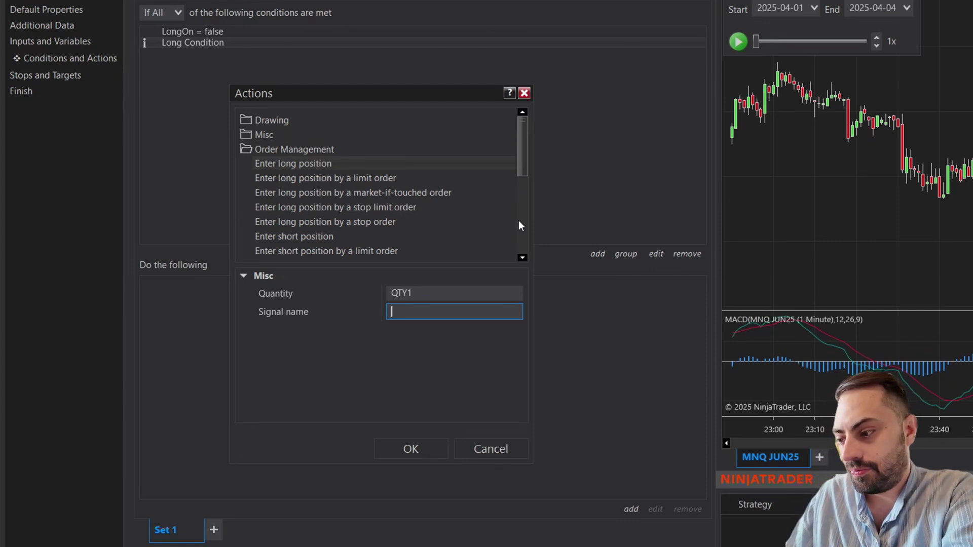
pyautogui.write('@"Entry1')
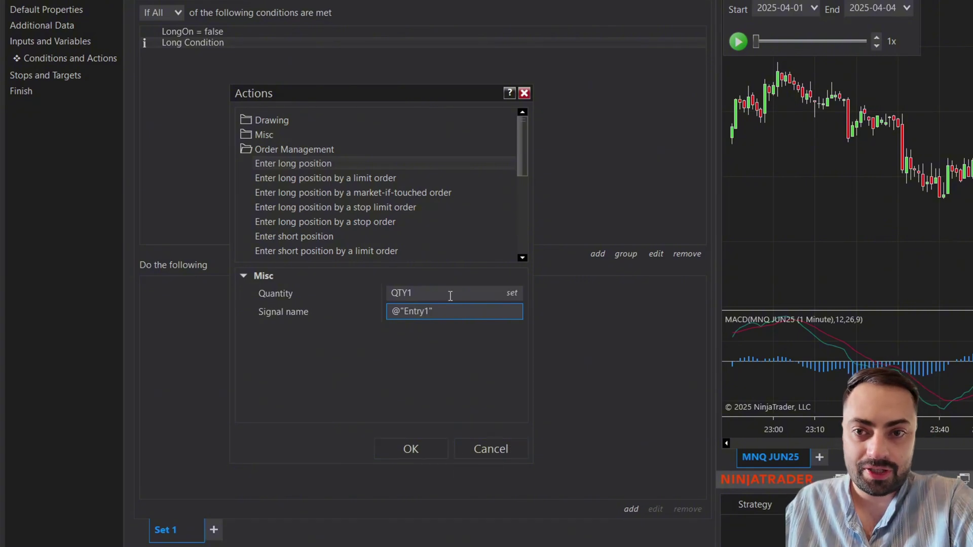
pyautogui.click(427, 447)
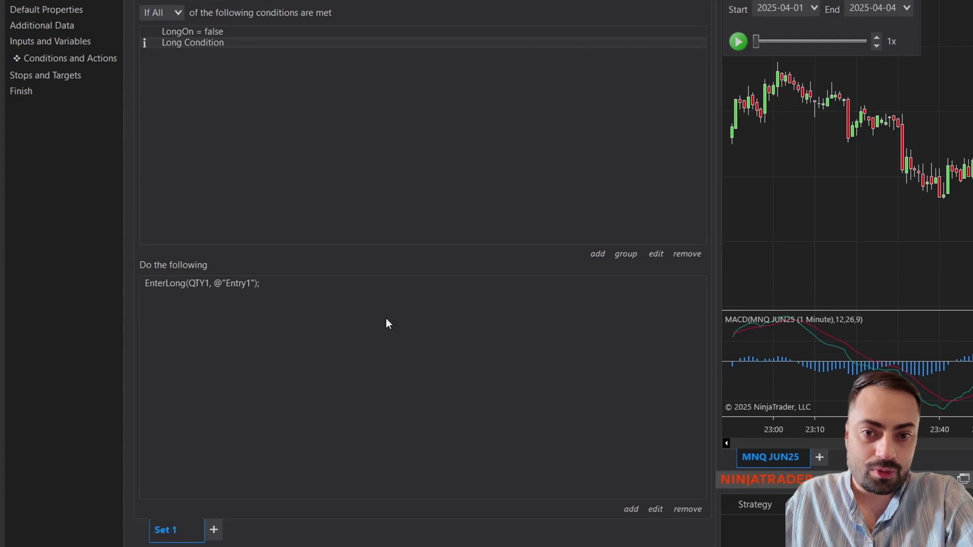
# Add a second Enter long position action with the user input QTY2 as quantity and Entry2 as signal name
pyautogui.click(631, 508)
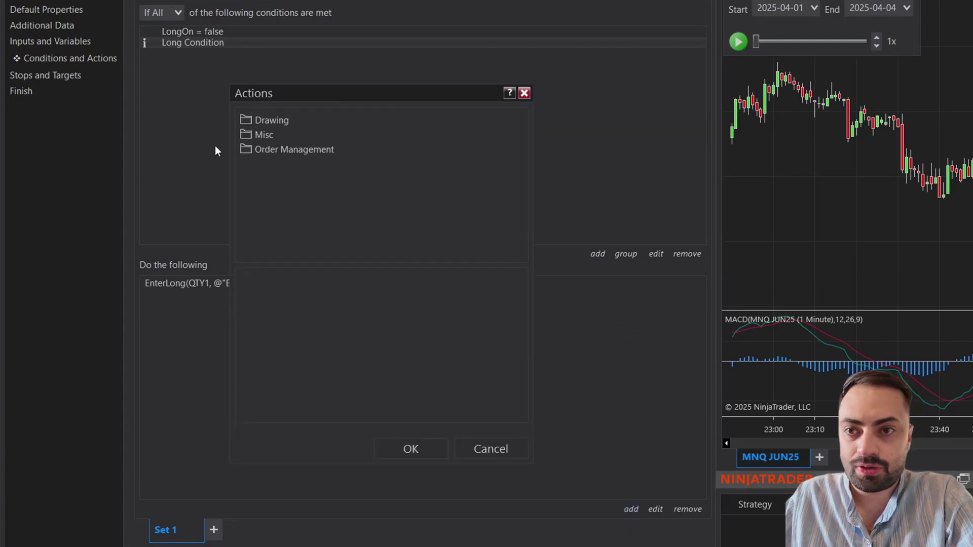
pyautogui.doubleClick(305, 150)
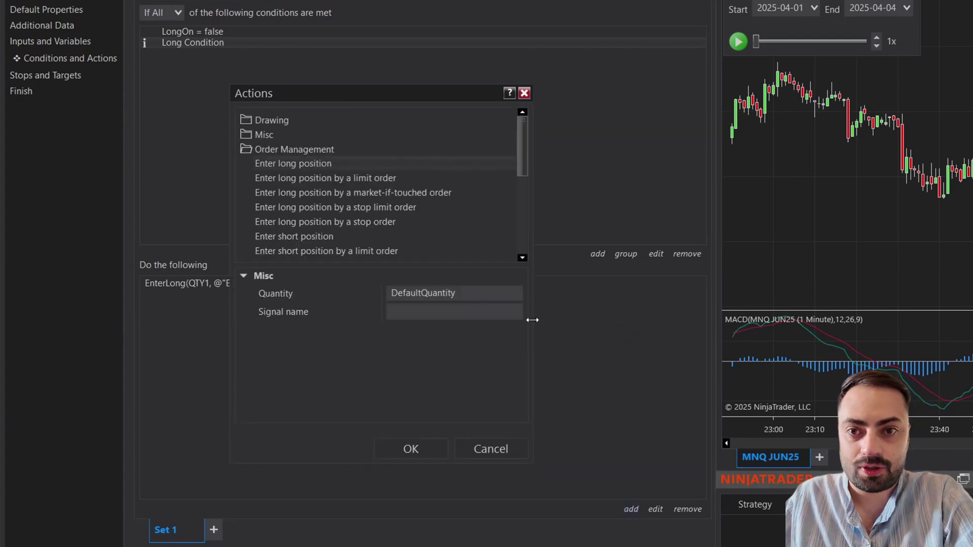
pyautogui.click(519, 293)
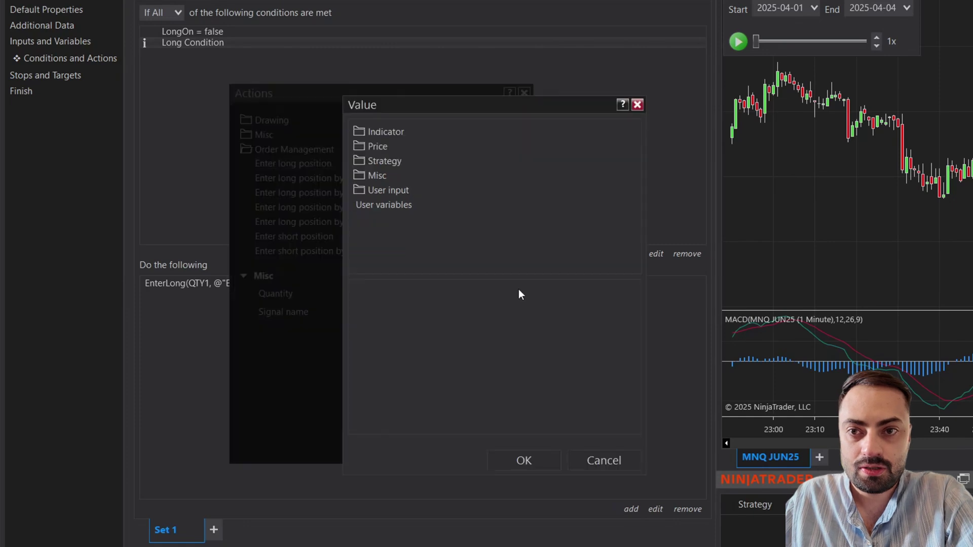
pyautogui.click(403, 187)
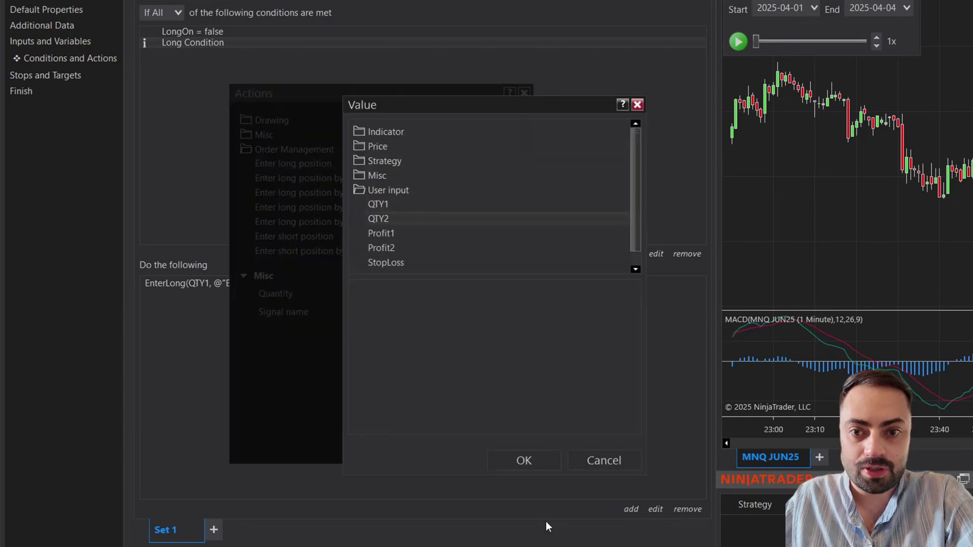
pyautogui.click(524, 460)
pyautogui.click(458, 310)
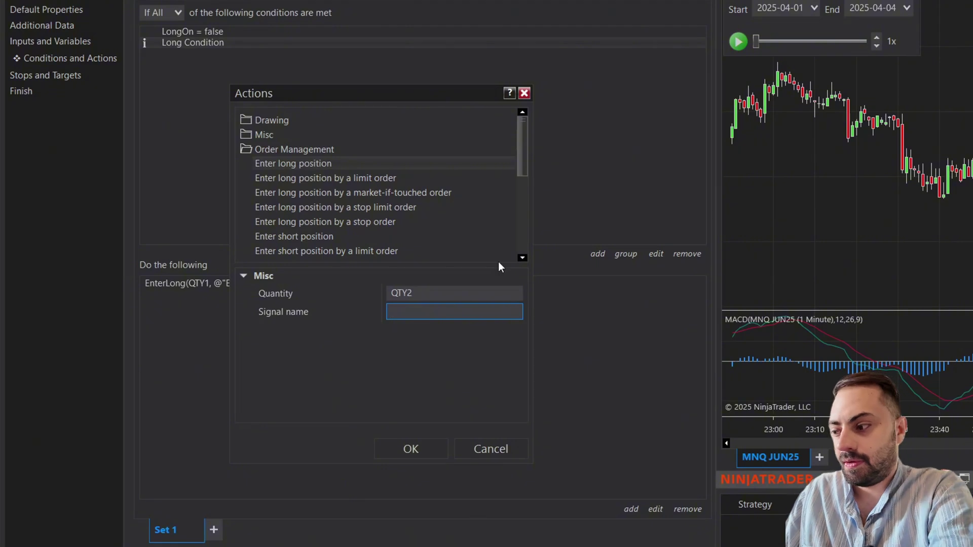
pyautogui.write('ntry2')
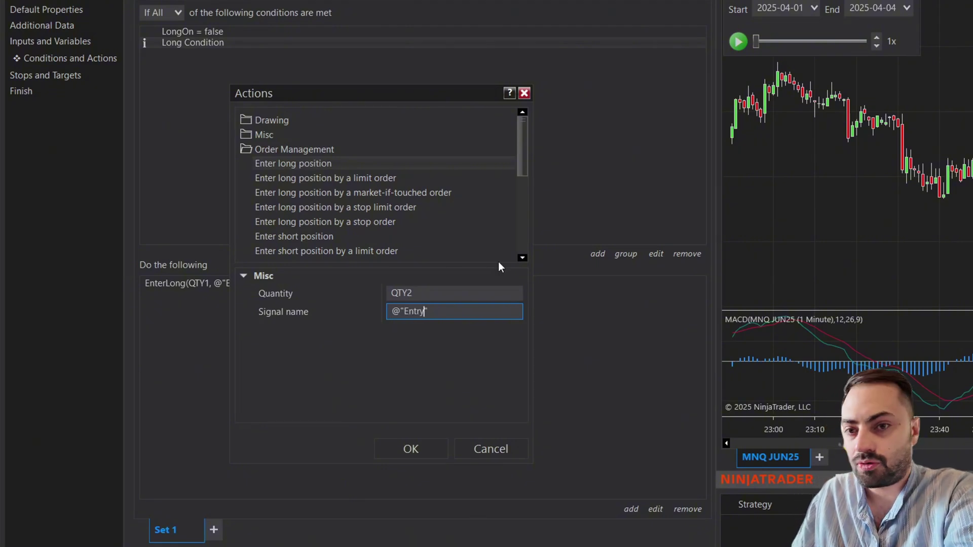
pyautogui.click(408, 450)
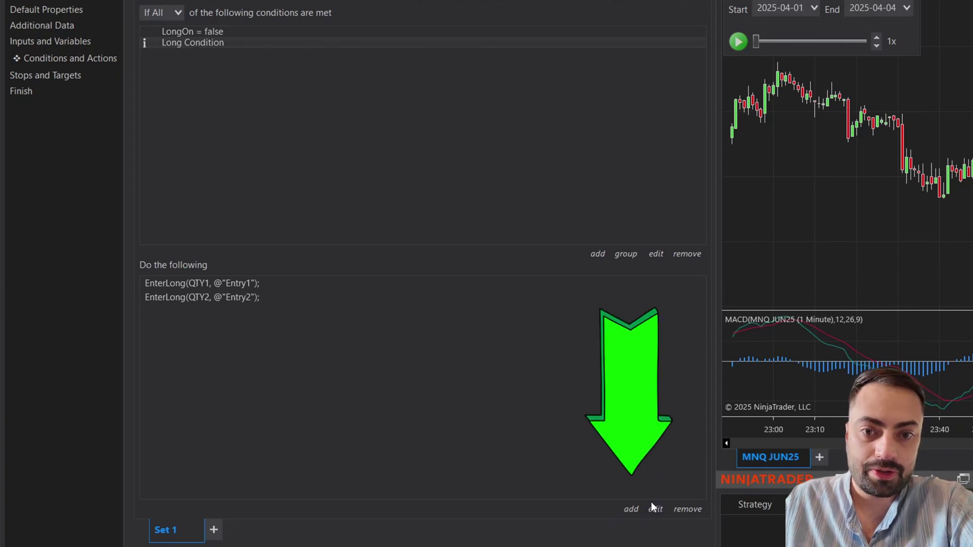
# Add a Set LongOn action to Set 1 that switches the LongOn variable to true
pyautogui.click(630, 509)
pyautogui.doubleClick(270, 131)
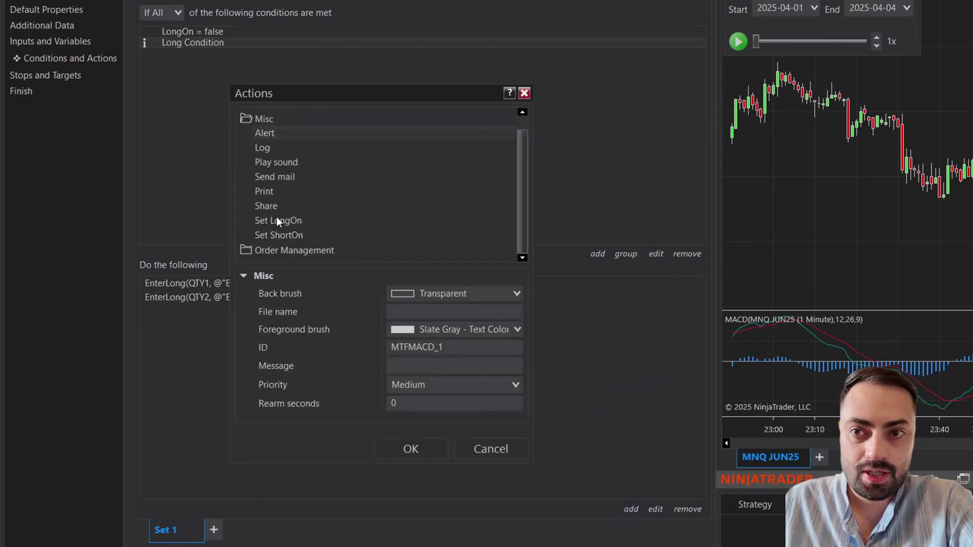
pyautogui.click(253, 221)
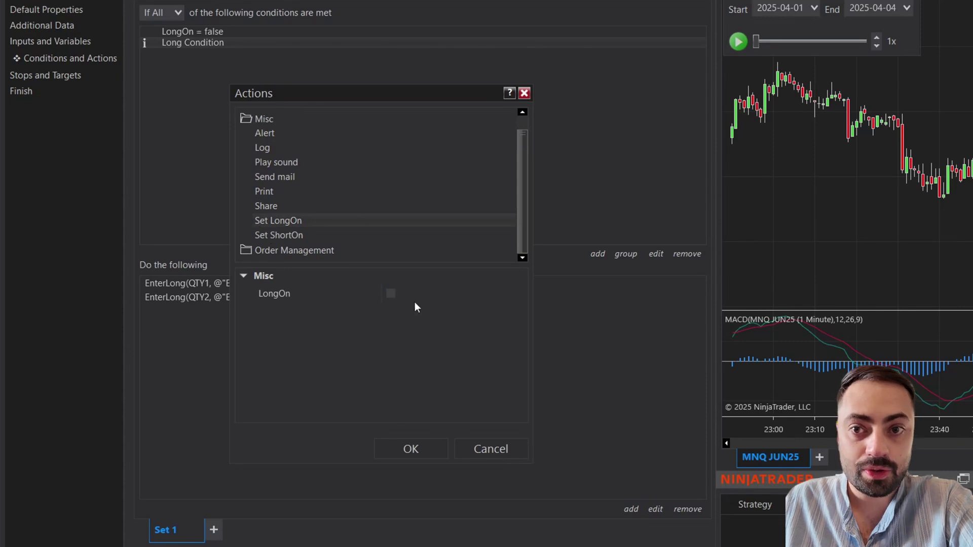
pyautogui.click(392, 295)
pyautogui.click(415, 457)
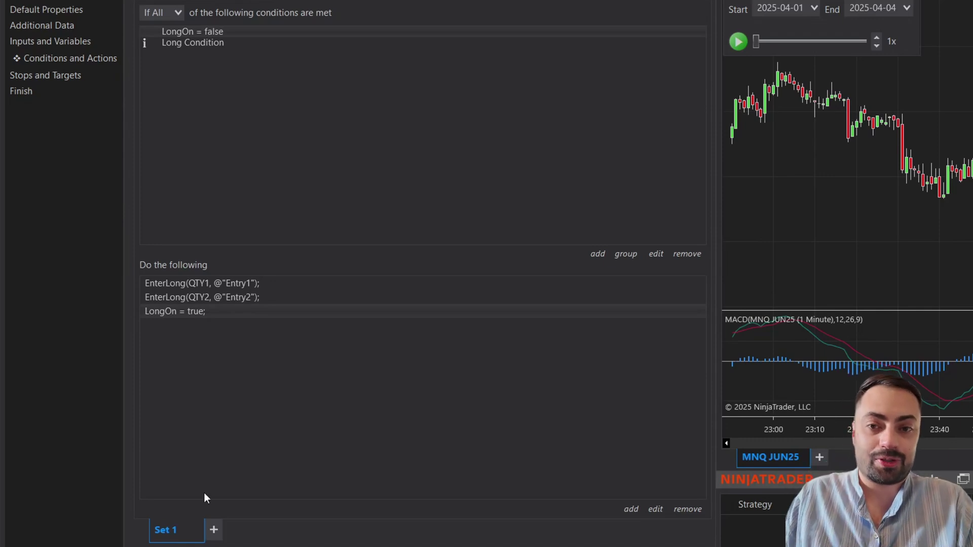
# Duplicate Set 1 as Set 2 and delete both EnterLong actions from the copy
pyautogui.rightClick(165, 532)
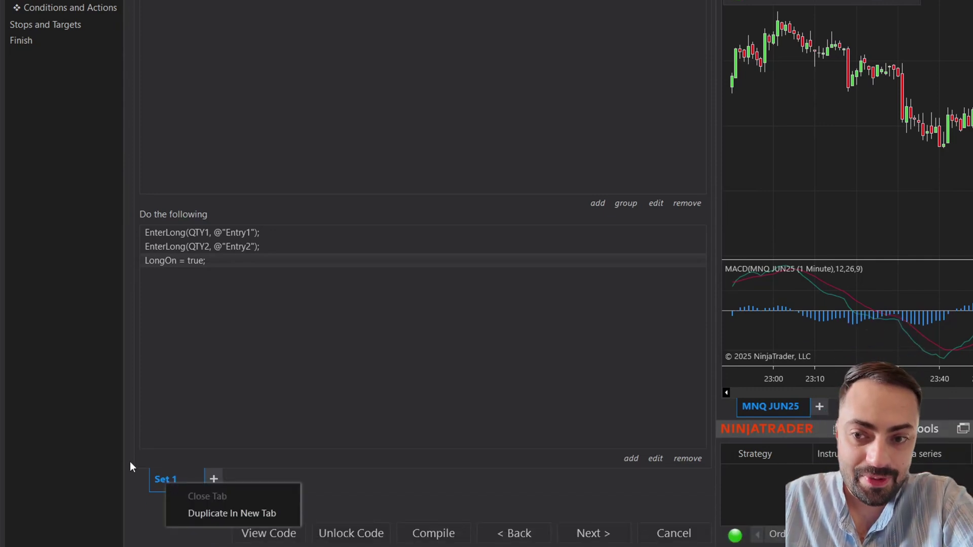
pyautogui.click(213, 514)
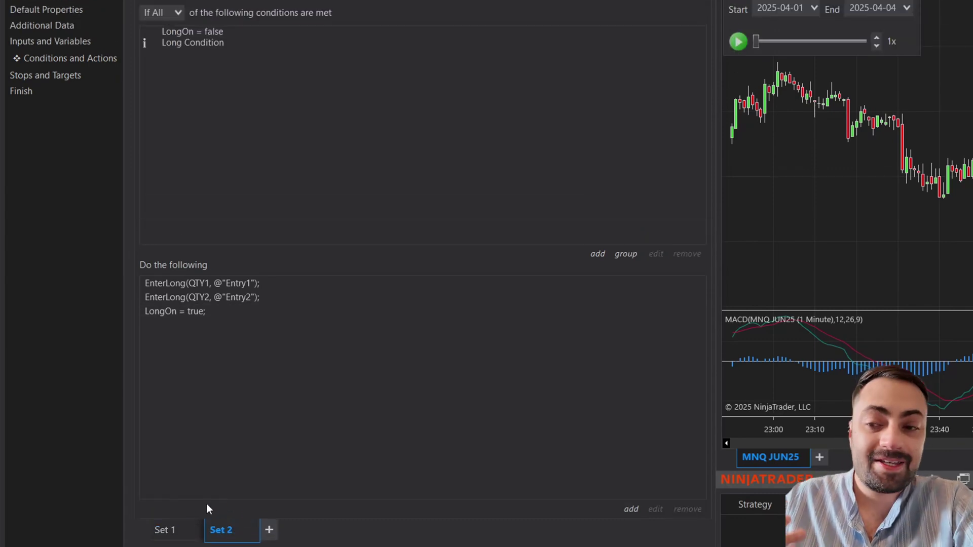
pyautogui.click(236, 280)
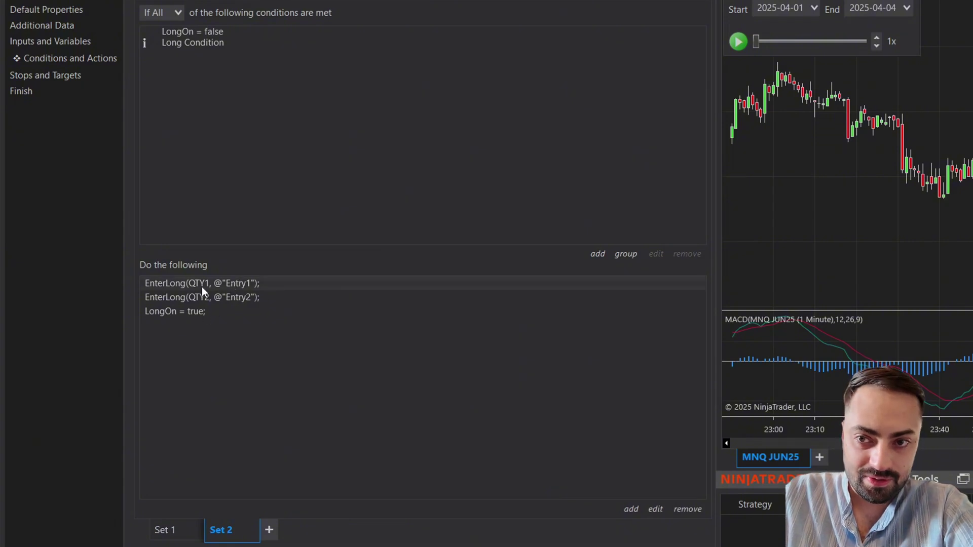
pyautogui.press('Delete')
pyautogui.click(226, 282)
pyautogui.press('Delete')
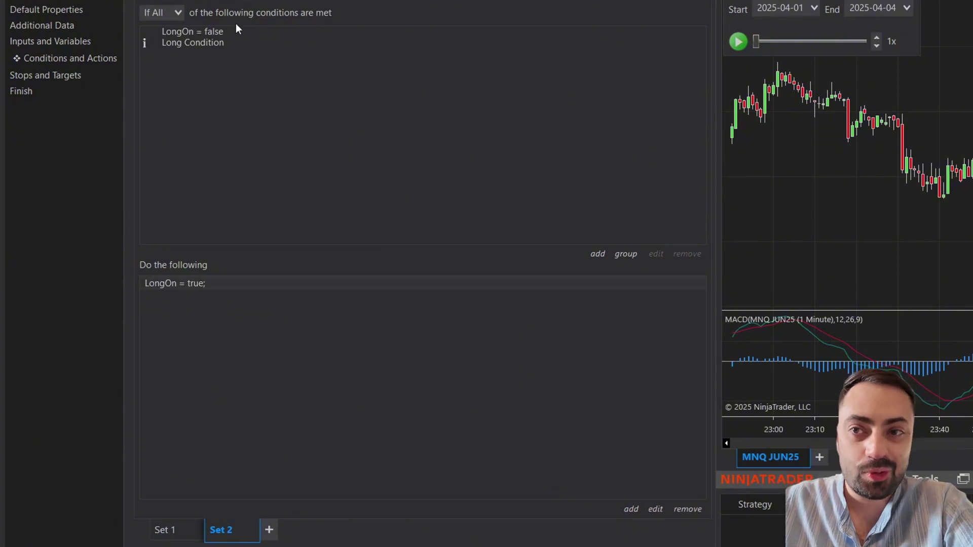
# Change the LongOn condition in Set 2 so that LongOn equals True
pyautogui.click(203, 32)
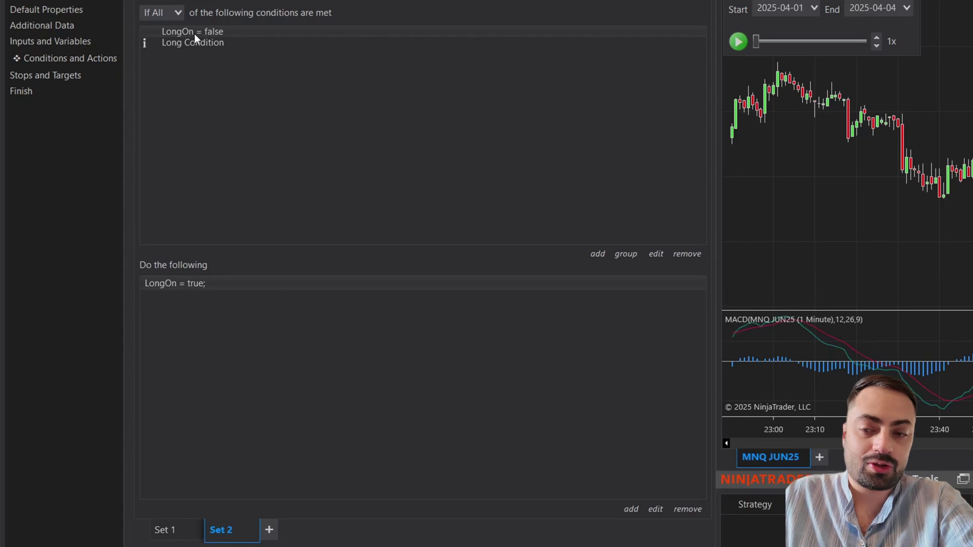
pyautogui.click(155, 538)
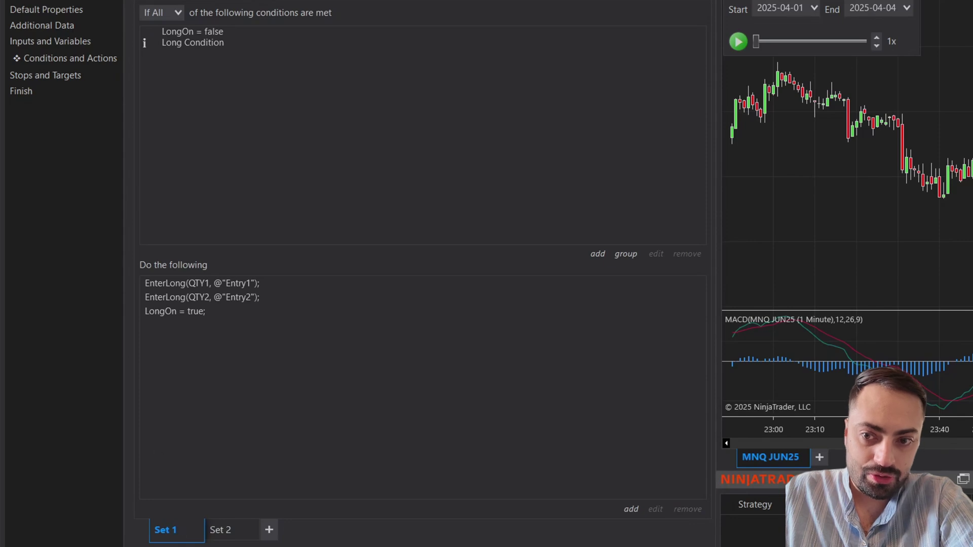
pyautogui.click(218, 529)
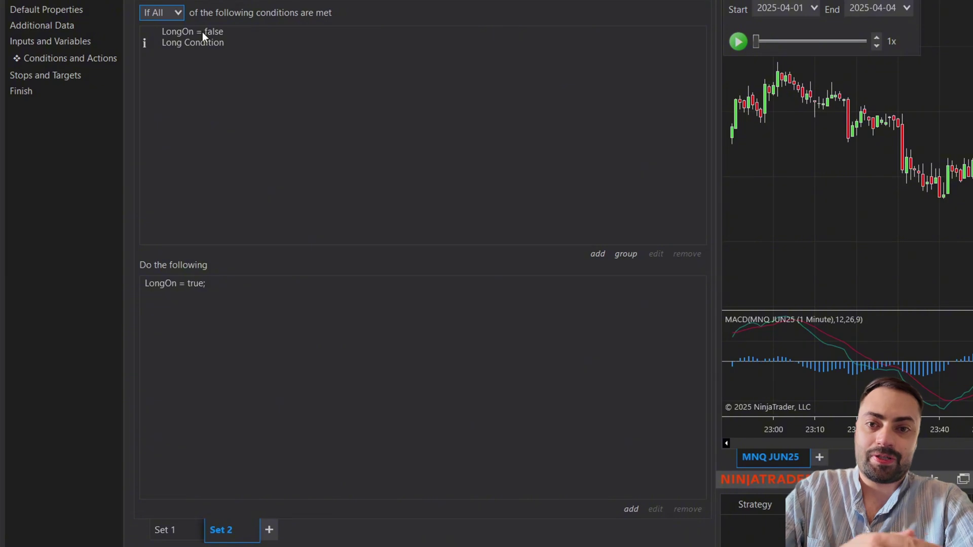
pyautogui.click(171, 35)
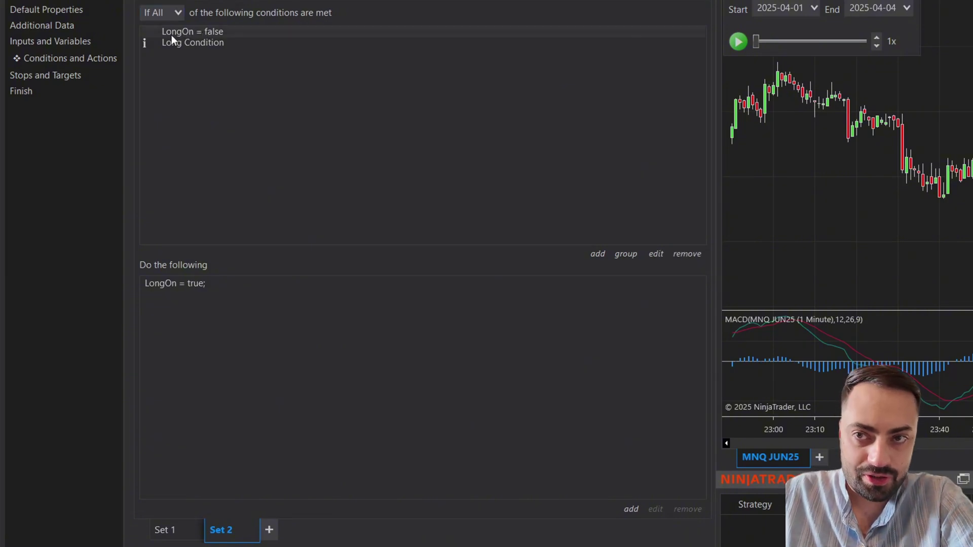
pyautogui.doubleClick(199, 39)
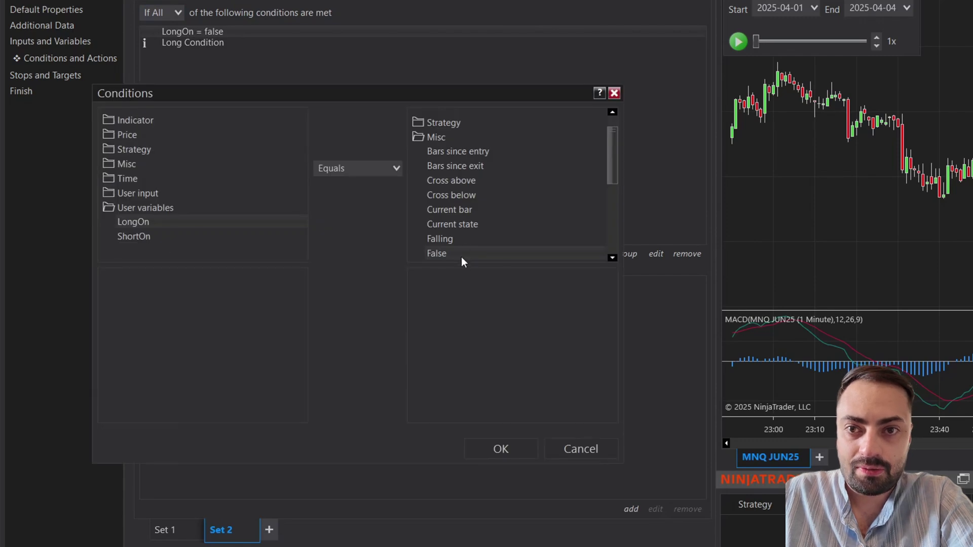
pyautogui.scroll(-4, 461, 257)
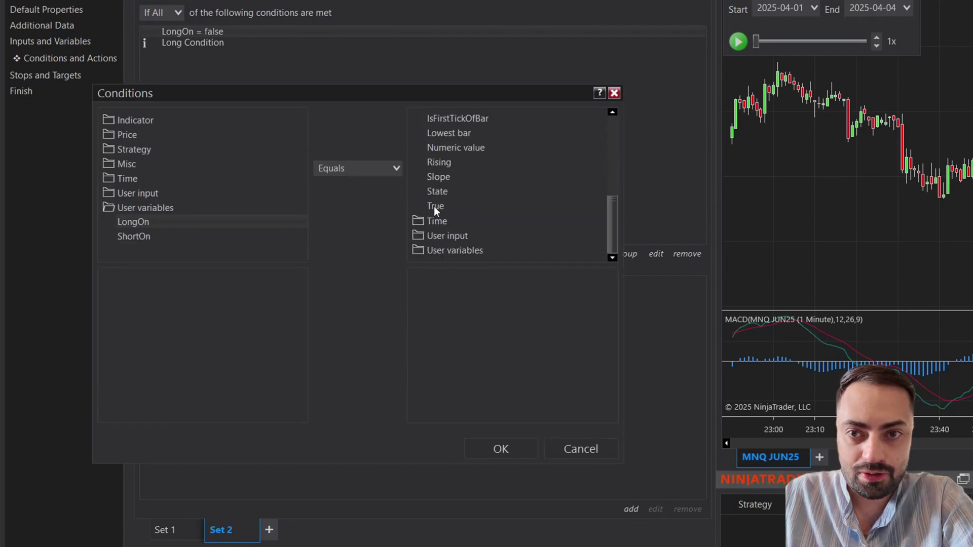
pyautogui.click(435, 206)
pyautogui.click(502, 450)
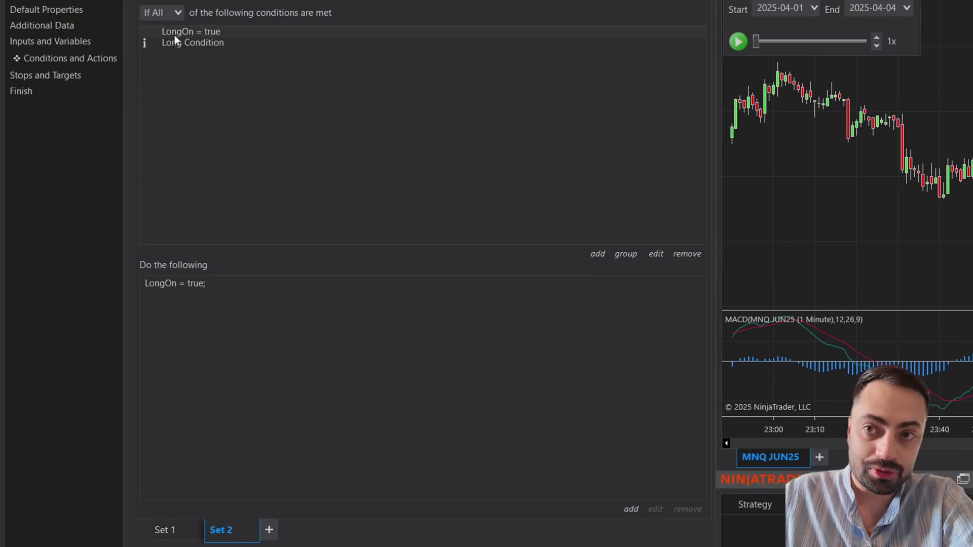
# Set the Long Condition group in Set 2 to If Any and change its 1 Minute MACD comparison to Less than 0
pyautogui.doubleClick(200, 45)
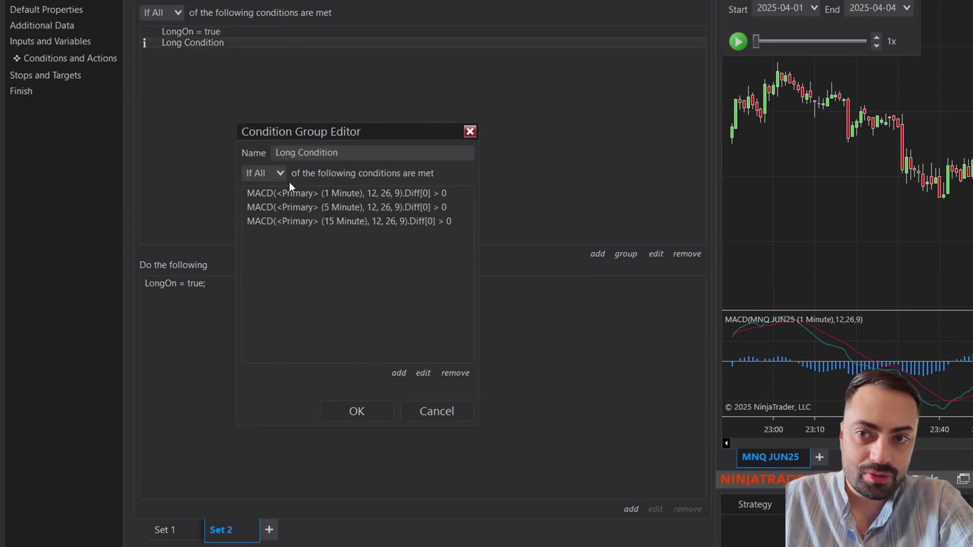
pyautogui.click(274, 175)
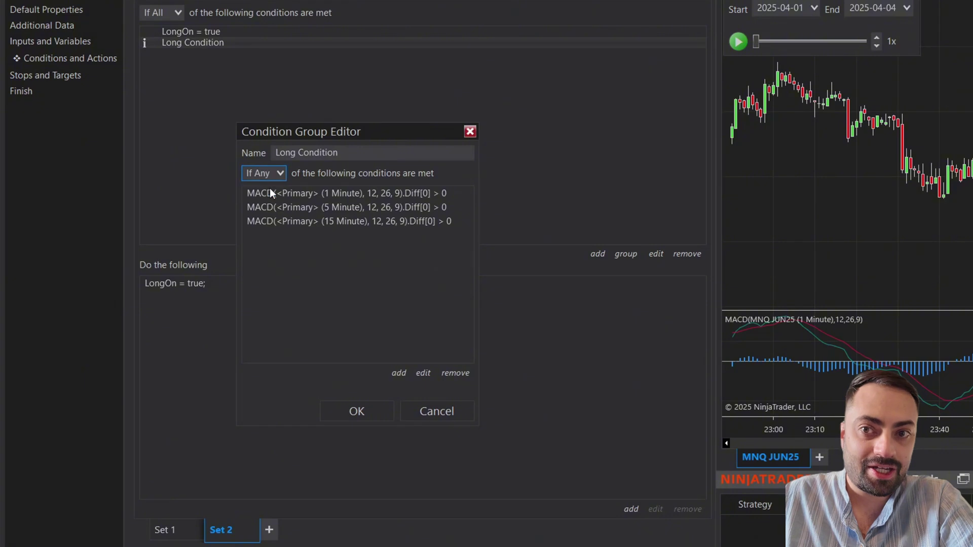
pyautogui.click(330, 196)
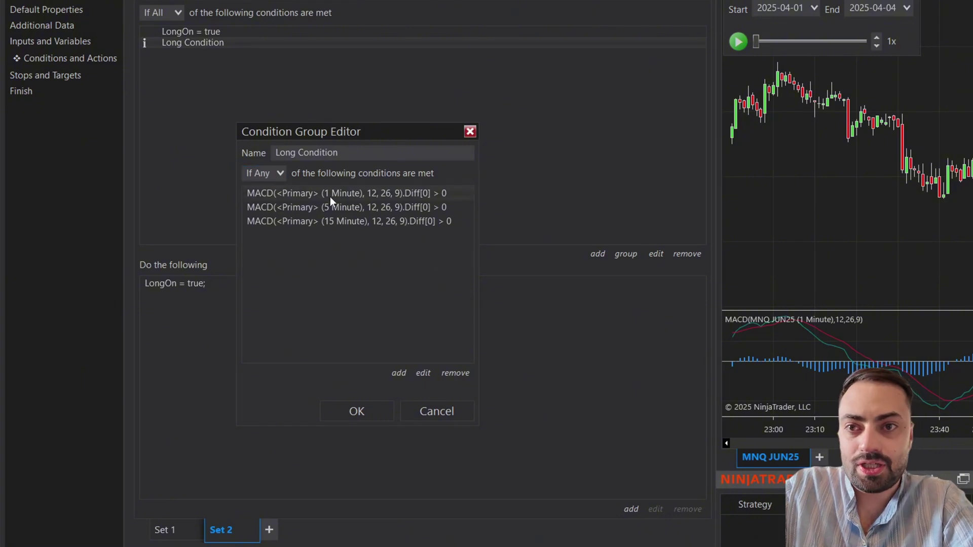
pyautogui.doubleClick(330, 196)
pyautogui.click(394, 169)
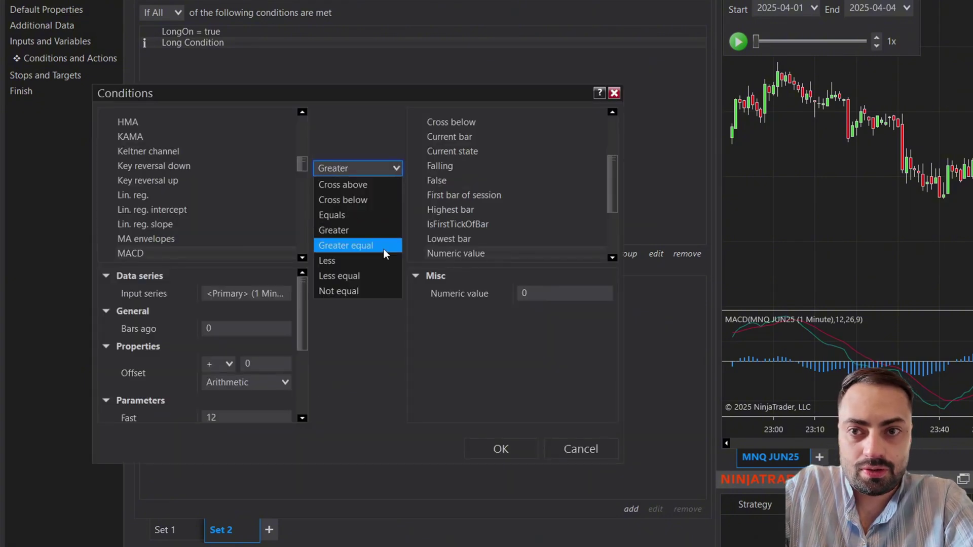
pyautogui.click(345, 262)
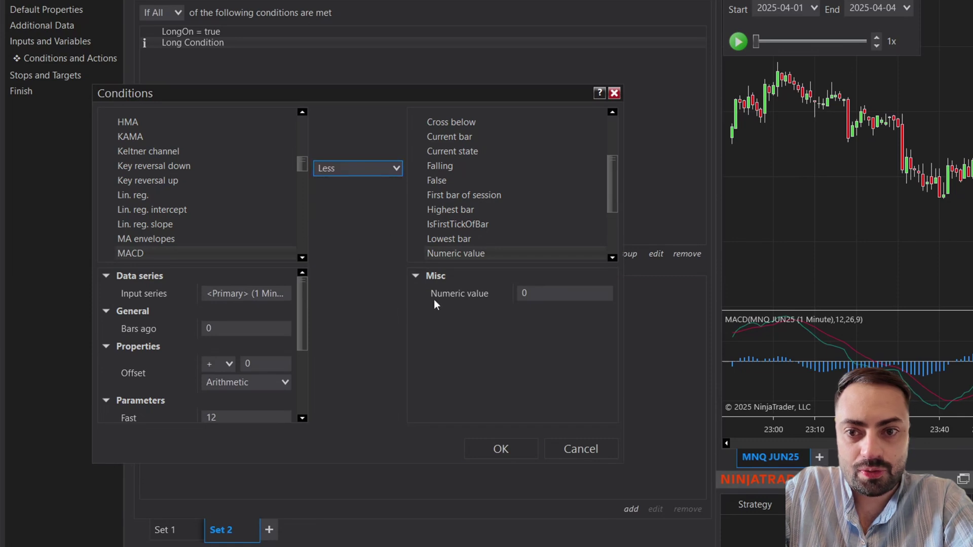
pyautogui.click(500, 450)
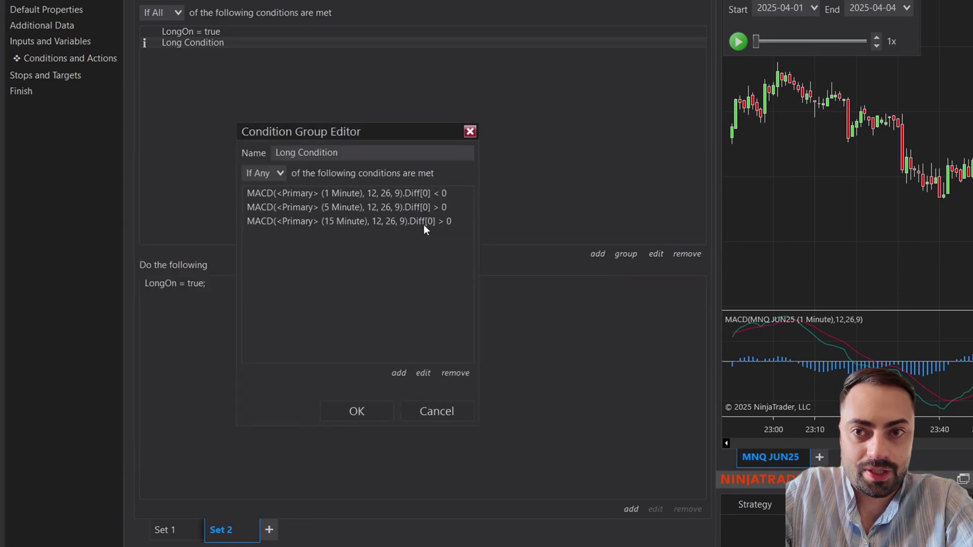
# Change the group's 5 Minute and 15 Minute MACD comparisons to Less than 0 and save the group
pyautogui.doubleClick(382, 208)
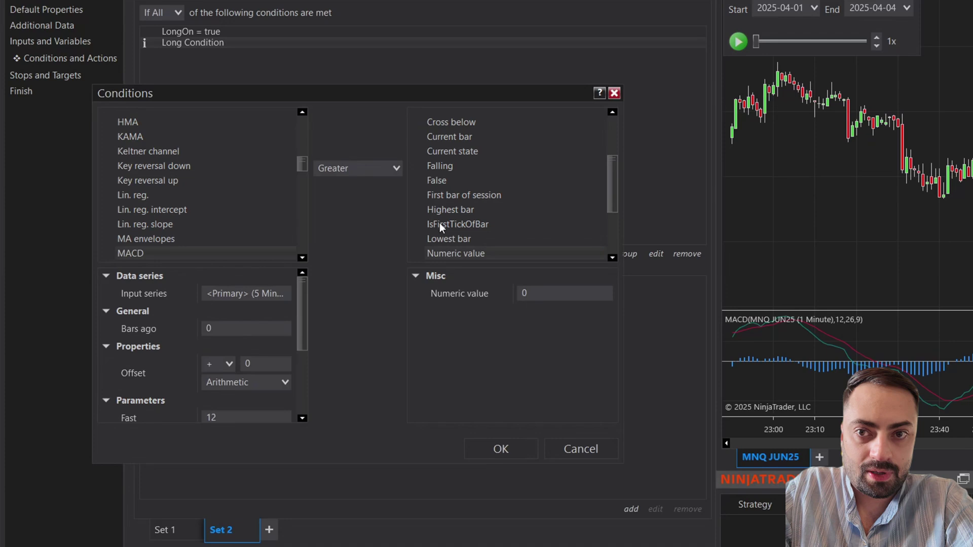
pyautogui.click(363, 167)
pyautogui.click(350, 260)
pyautogui.click(499, 450)
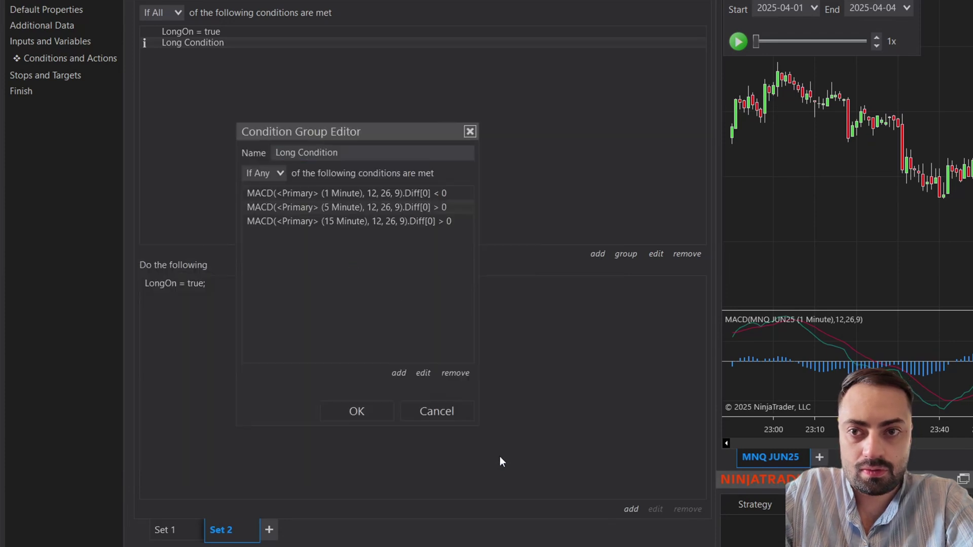
pyautogui.doubleClick(393, 224)
pyautogui.click(381, 170)
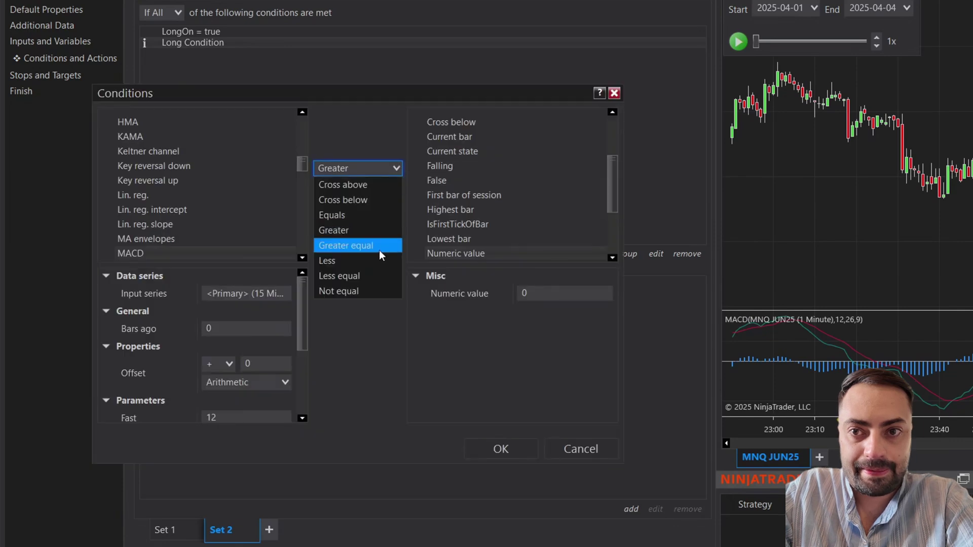
pyautogui.click(372, 257)
pyautogui.click(502, 448)
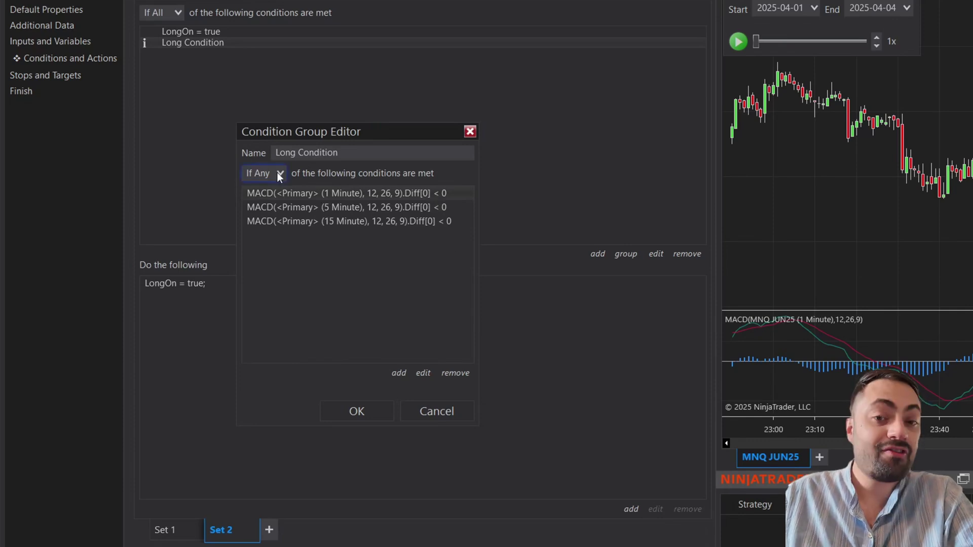
pyautogui.click(356, 414)
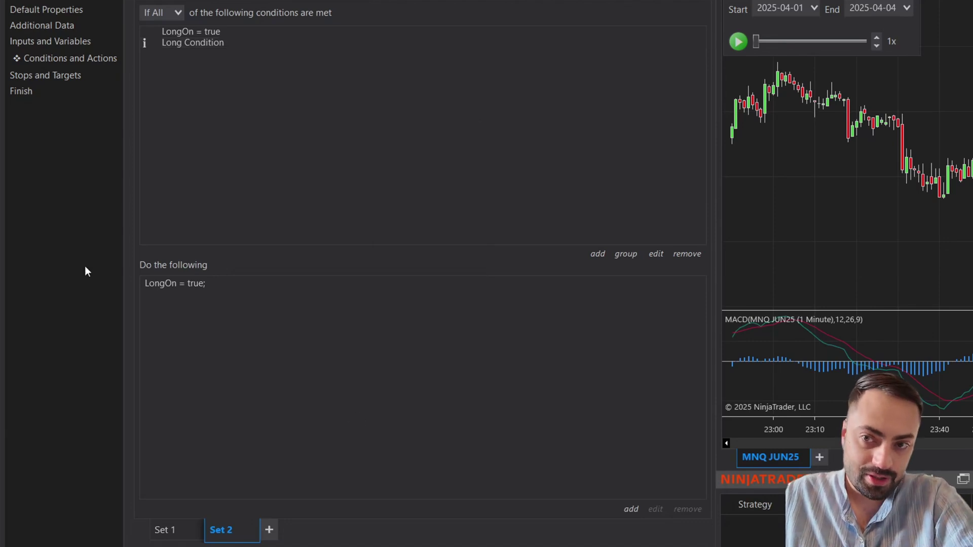
# Edit the Set 2 action so that it switches the LongOn variable to false
pyautogui.doubleClick(188, 283)
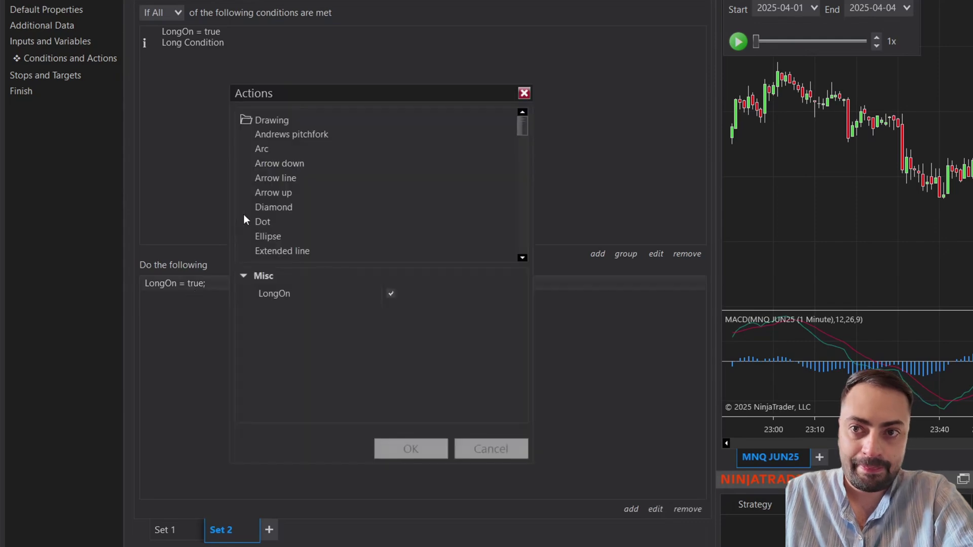
pyautogui.click(389, 296)
pyautogui.click(396, 450)
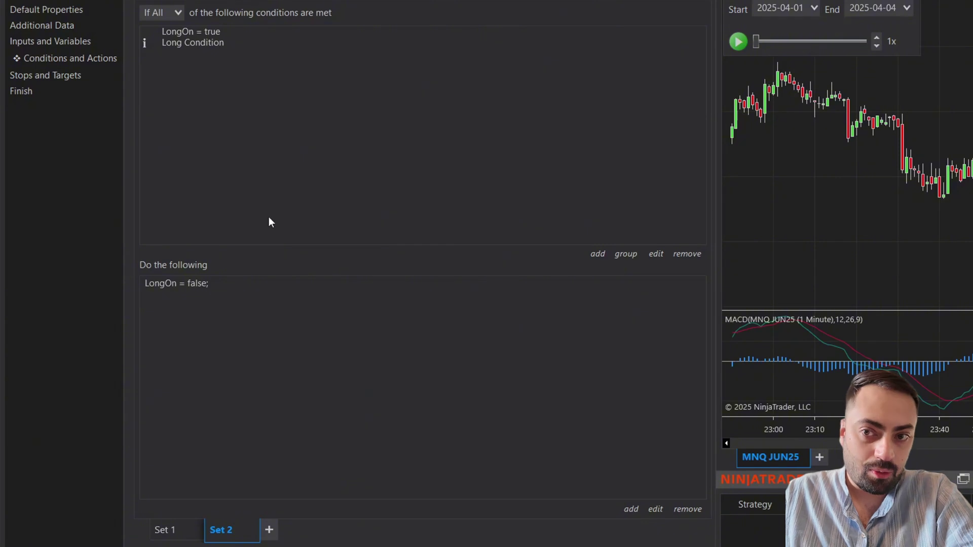
# Compare Set 1 with Set 2 and duplicate Set 2 as a new condition set
pyautogui.click(158, 533)
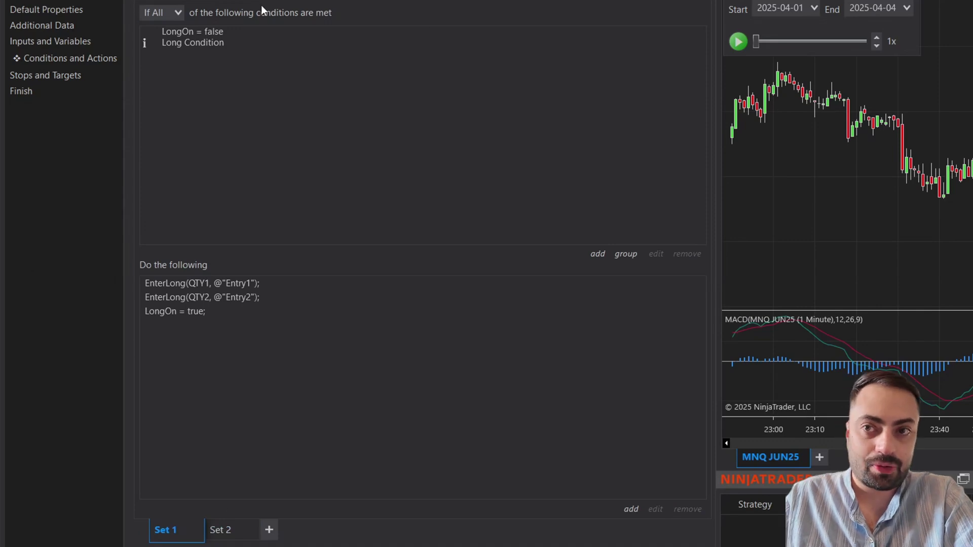
pyautogui.click(183, 36)
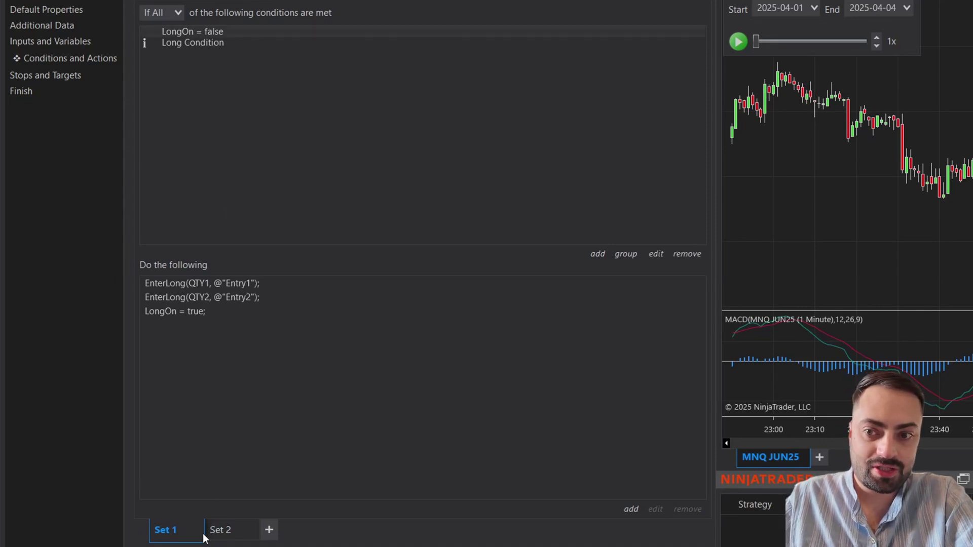
pyautogui.click(229, 529)
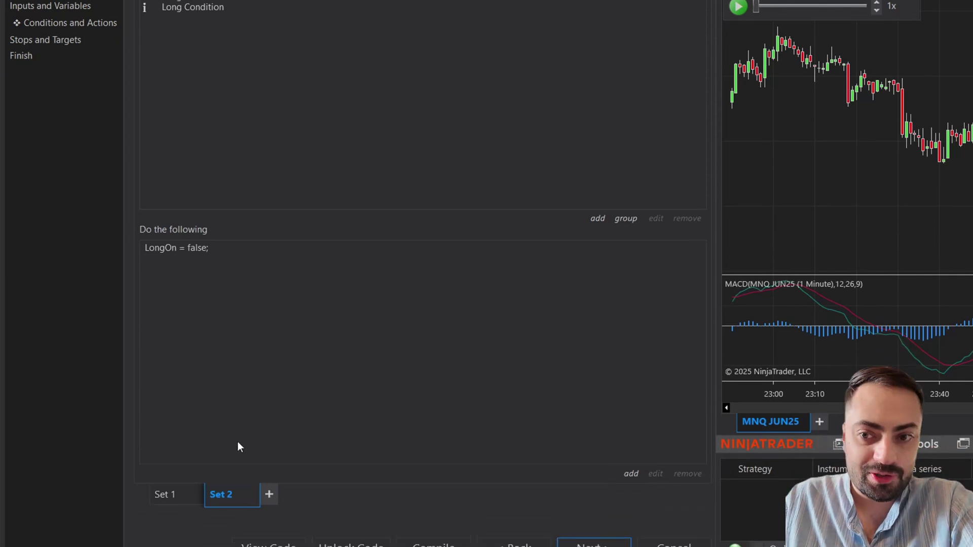
pyautogui.rightClick(223, 530)
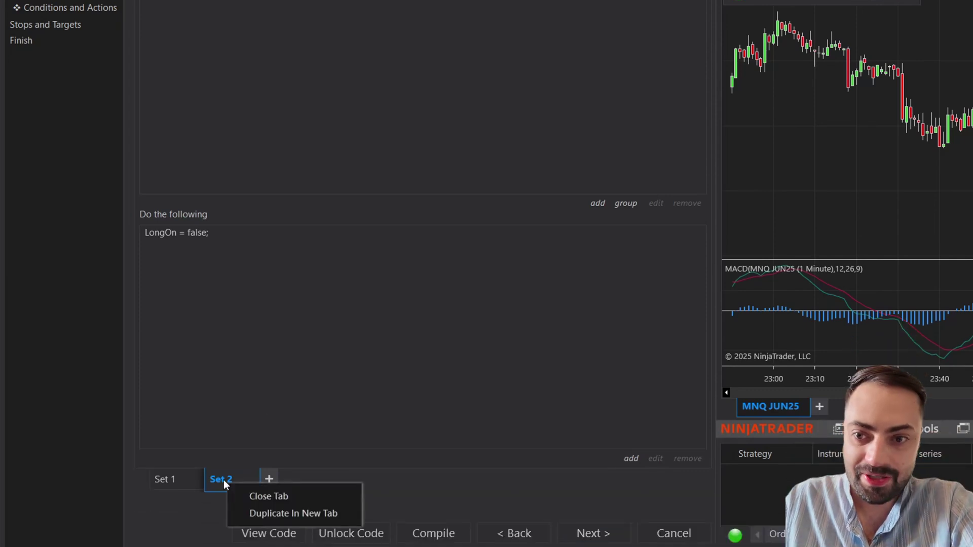
pyautogui.click(264, 515)
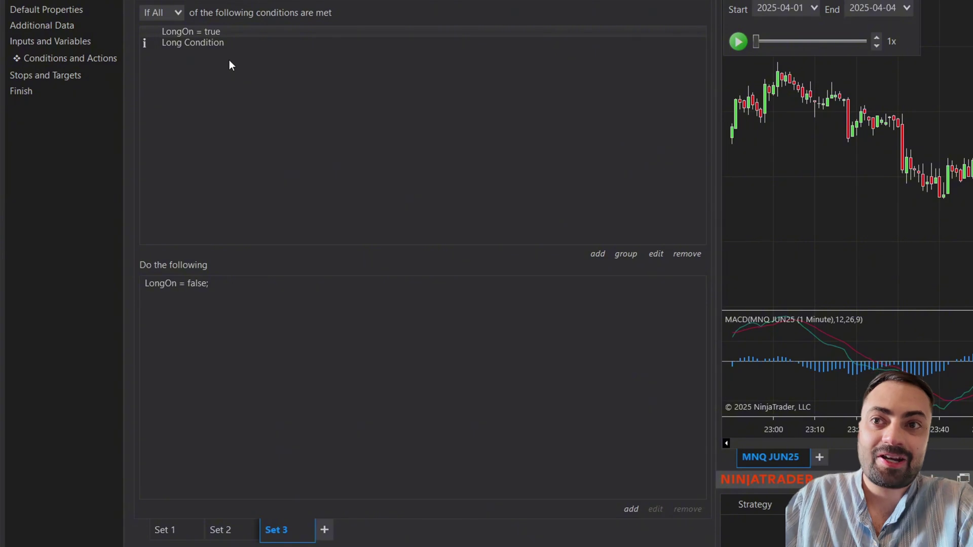
# Change the first condition of Set 3 so that the ShortOn user variable equals False
pyautogui.doubleClick(190, 31)
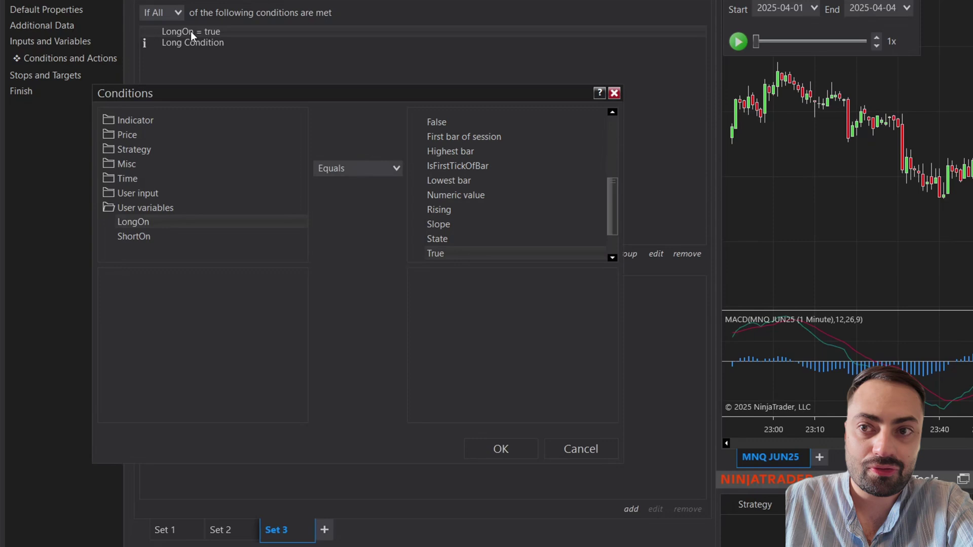
pyautogui.click(130, 236)
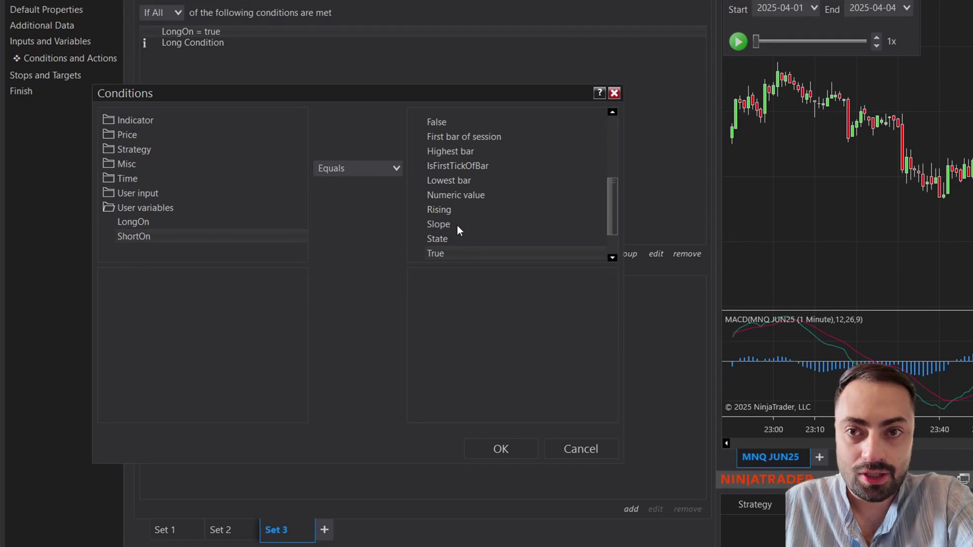
pyautogui.scroll(2, 459, 220)
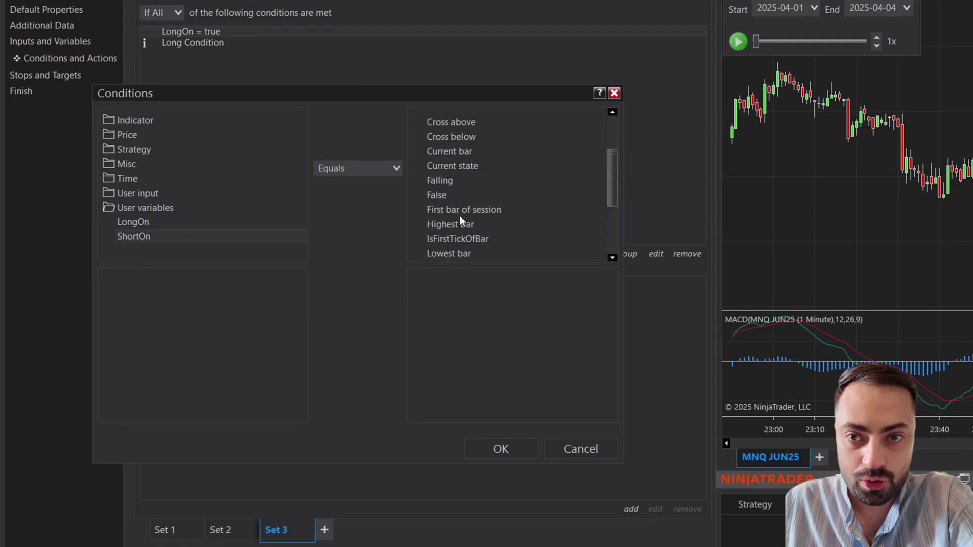
pyautogui.click(494, 455)
# Rename the condition group in Set 3 to Short Condition and require If All of its MACD conditions
pyautogui.doubleClick(182, 43)
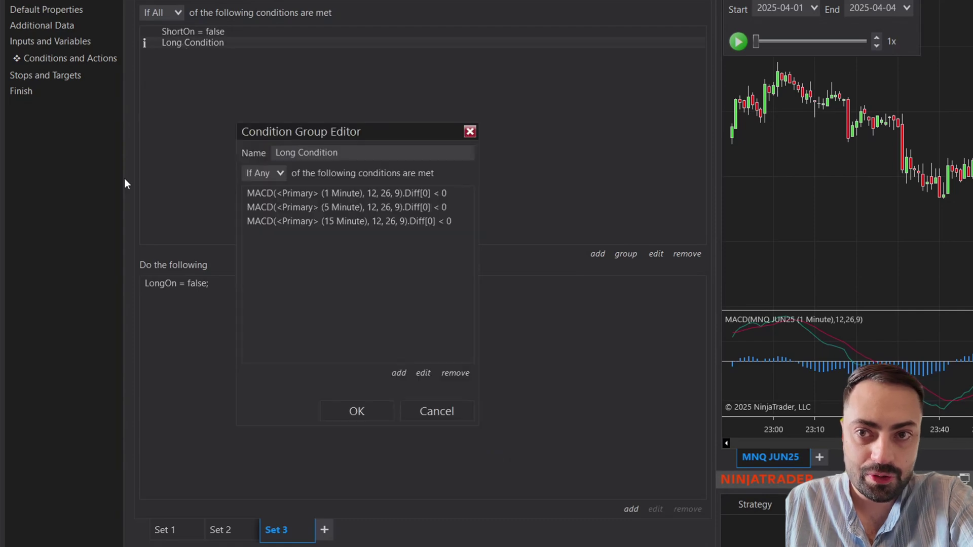
pyautogui.doubleClick(284, 153)
pyautogui.write('Short')
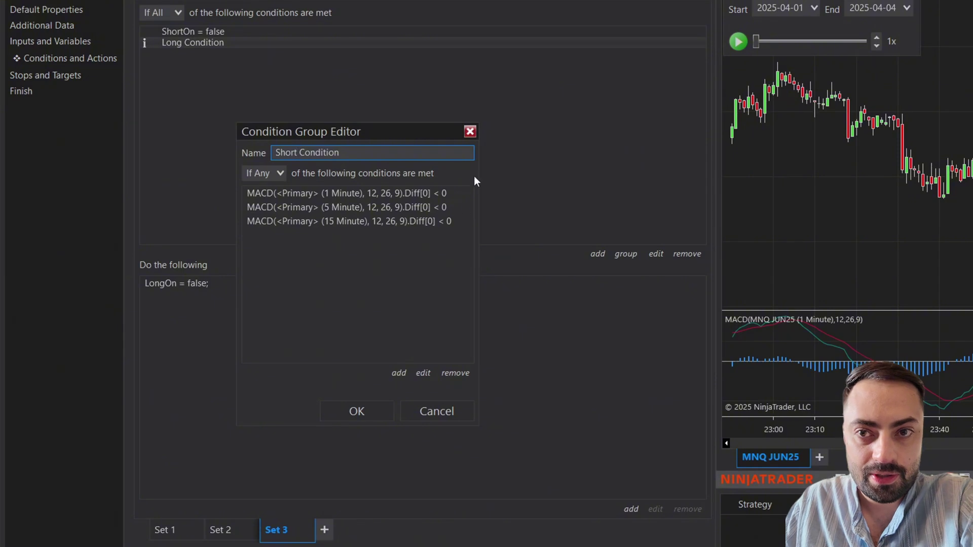
pyautogui.click(437, 194)
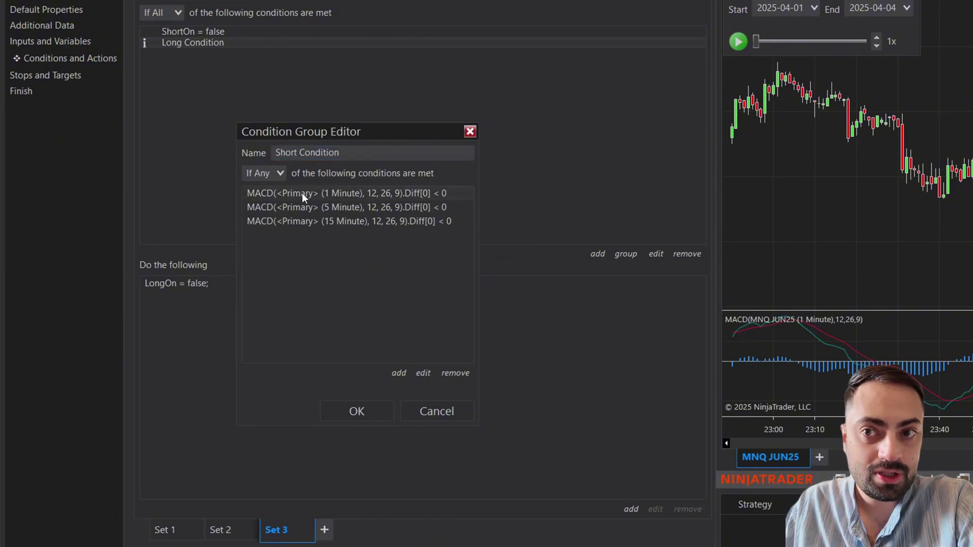
pyautogui.click(267, 177)
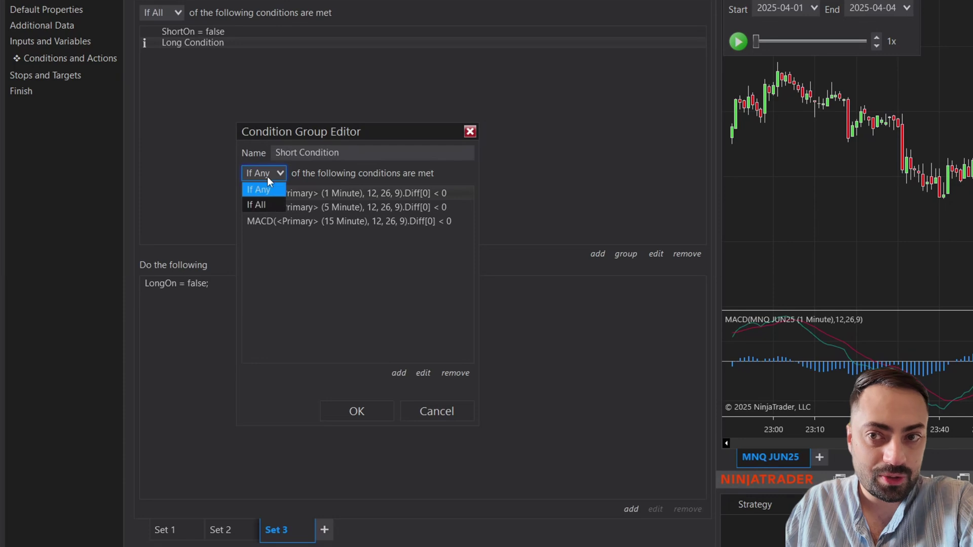
pyautogui.click(261, 205)
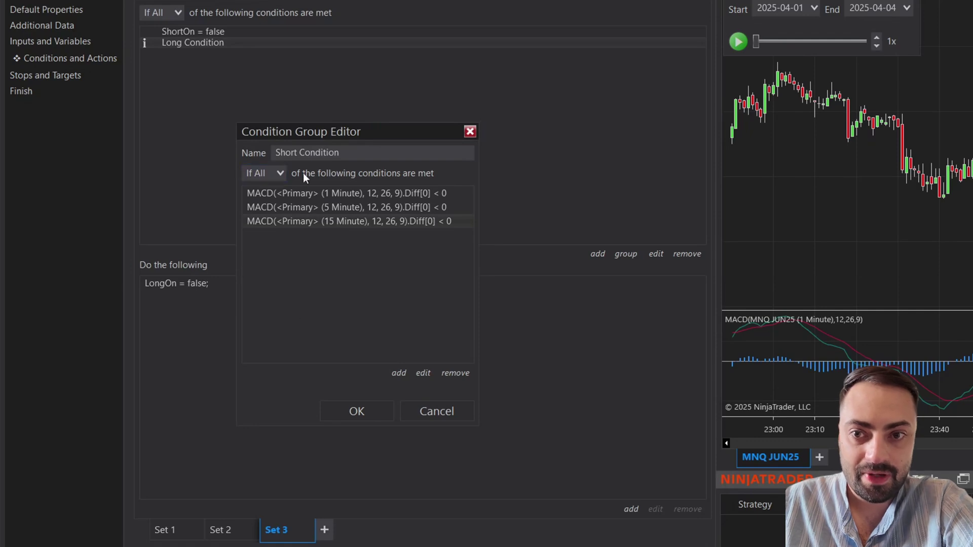
pyautogui.click(376, 411)
# Change the Set 3 action so that it switches the ShortOn variable to true
pyautogui.doubleClick(193, 284)
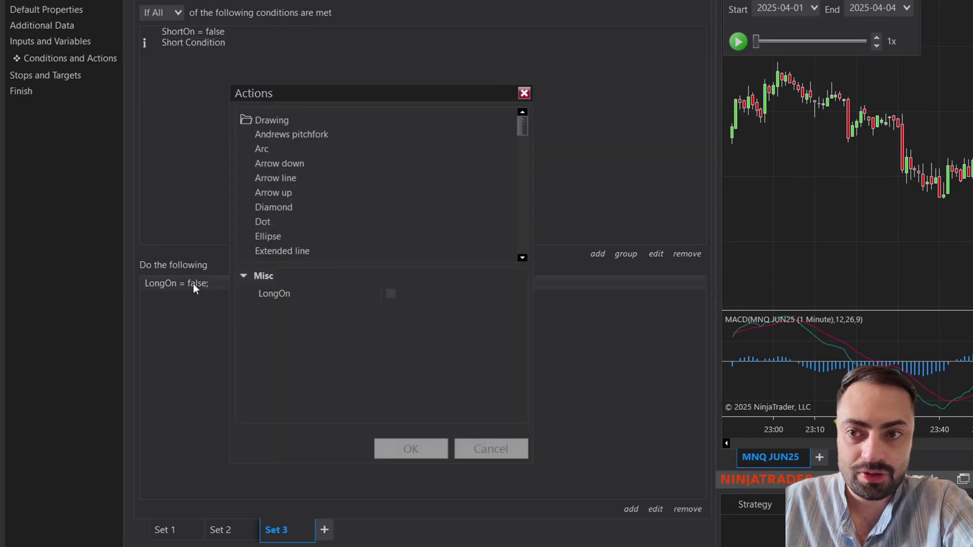
pyautogui.click(302, 249)
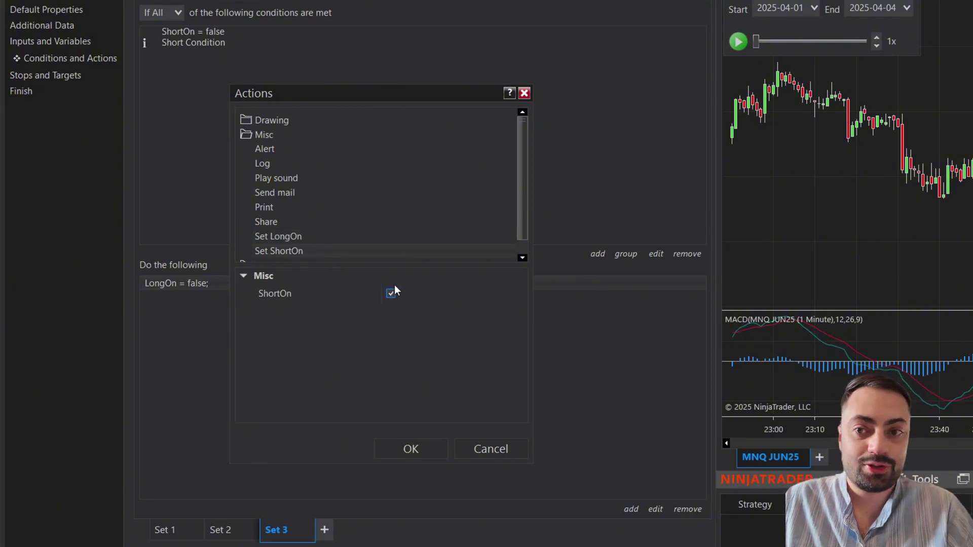
pyautogui.click(410, 449)
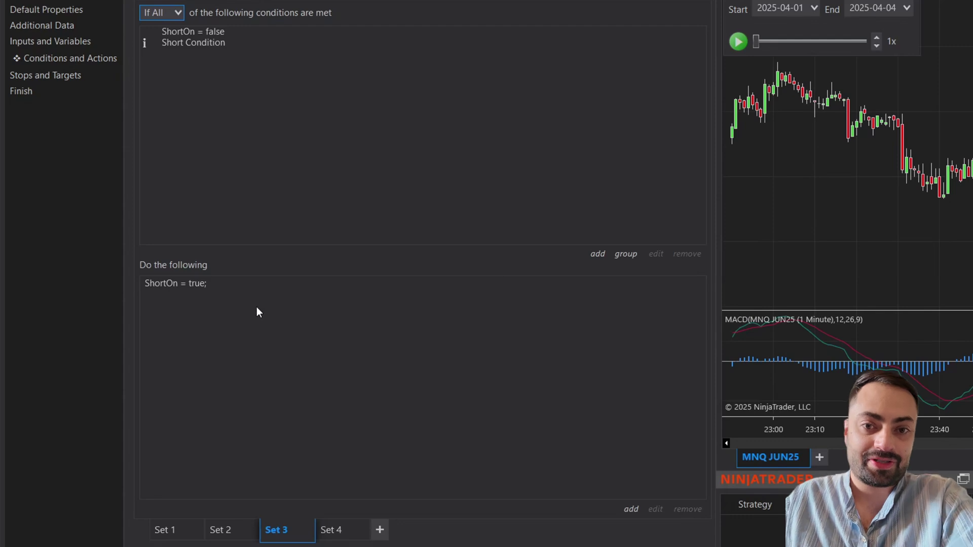
# Add an Enter short position action to Set 3 with quantity from the QTY1 user input and signal name Entry1
pyautogui.click(631, 509)
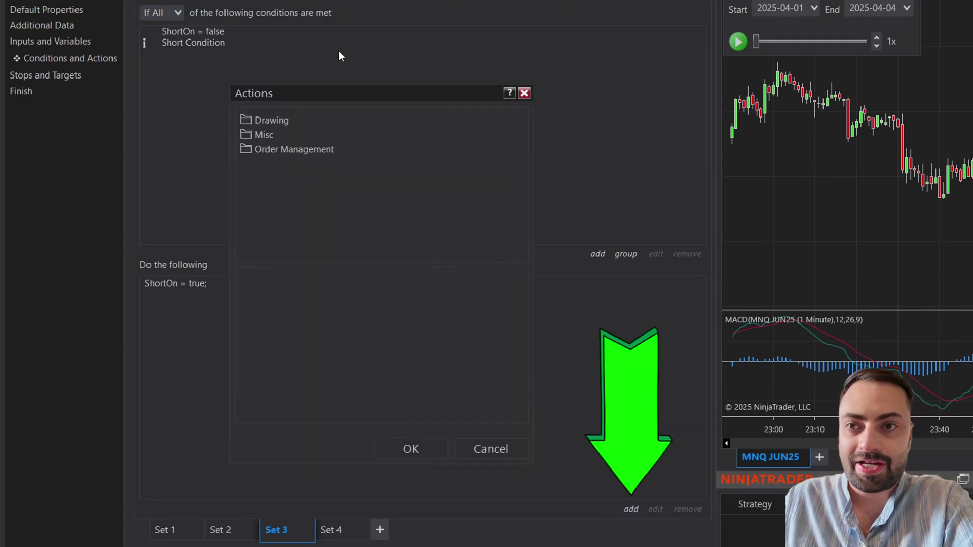
pyautogui.click(282, 150)
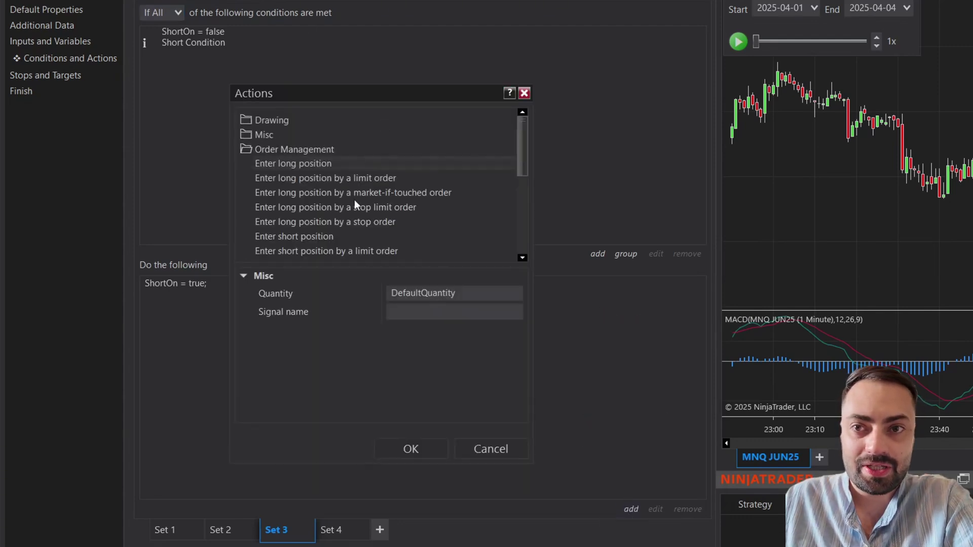
pyautogui.click(290, 239)
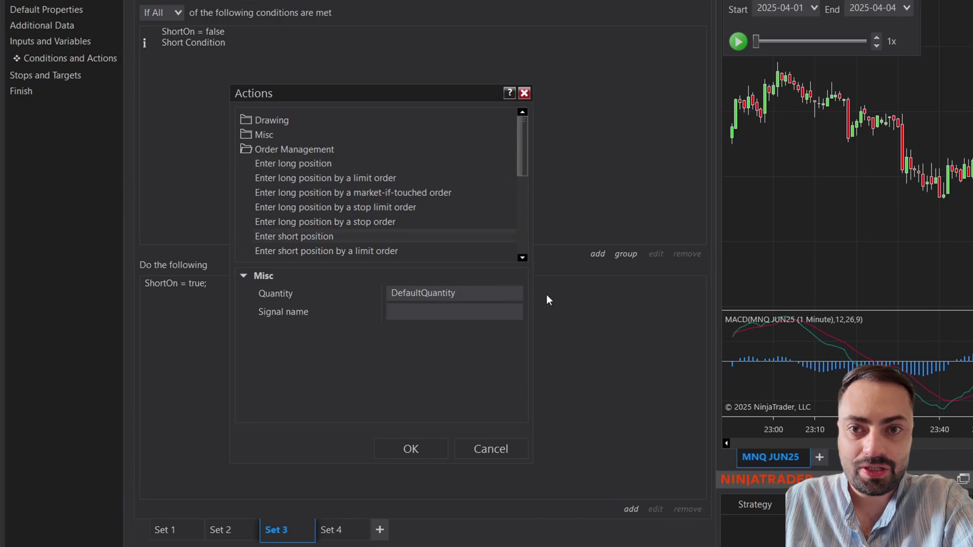
pyautogui.click(512, 293)
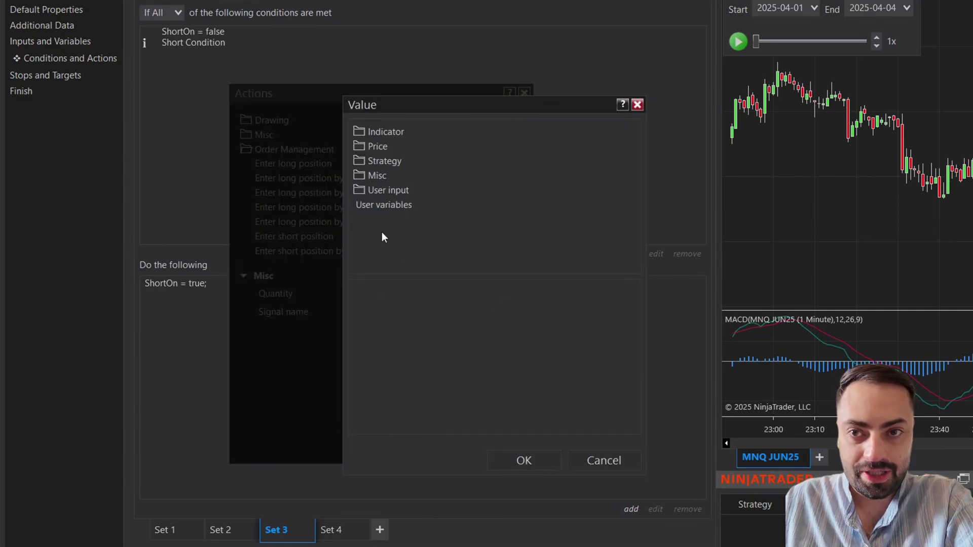
pyautogui.click(384, 190)
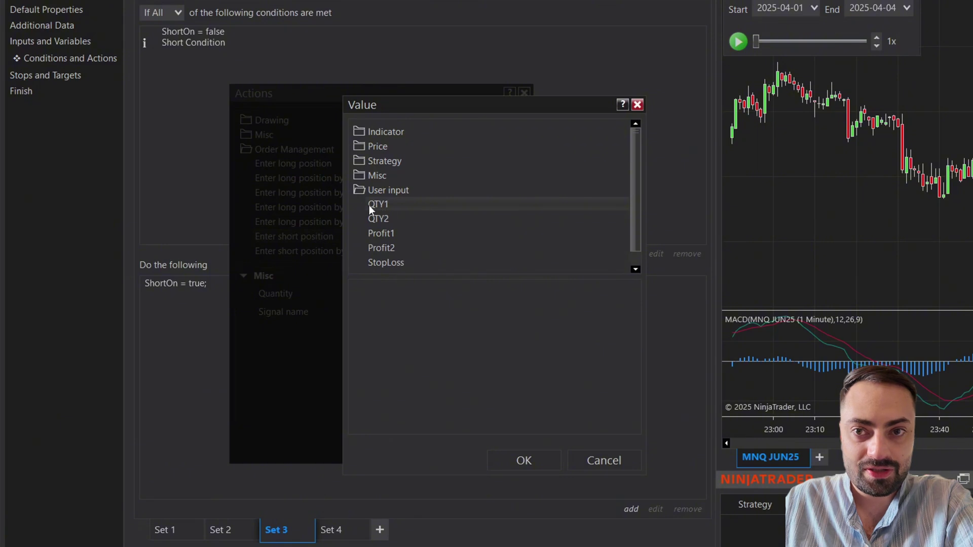
pyautogui.click(522, 455)
pyautogui.click(422, 318)
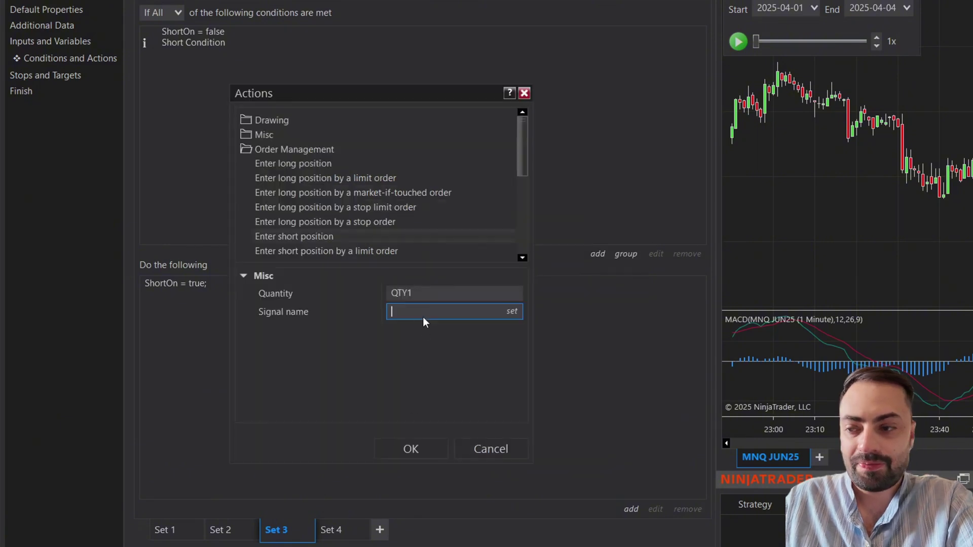
pyautogui.write('@"Entry1')
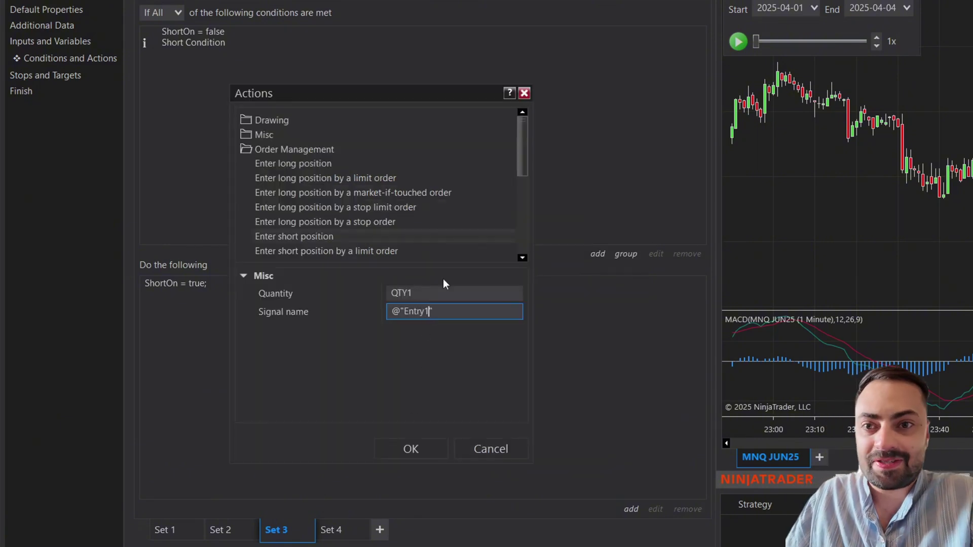
pyautogui.click(411, 449)
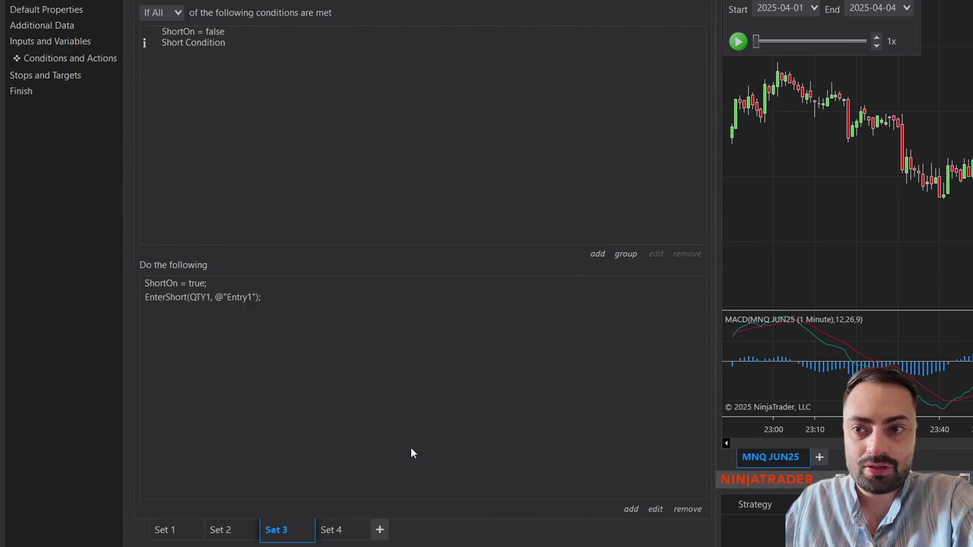
# Add a second Enter short position action to Set 3 with quantity from the QTY2 user input and signal name Entry2
pyautogui.click(638, 508)
pyautogui.doubleClick(287, 149)
pyautogui.click(302, 165)
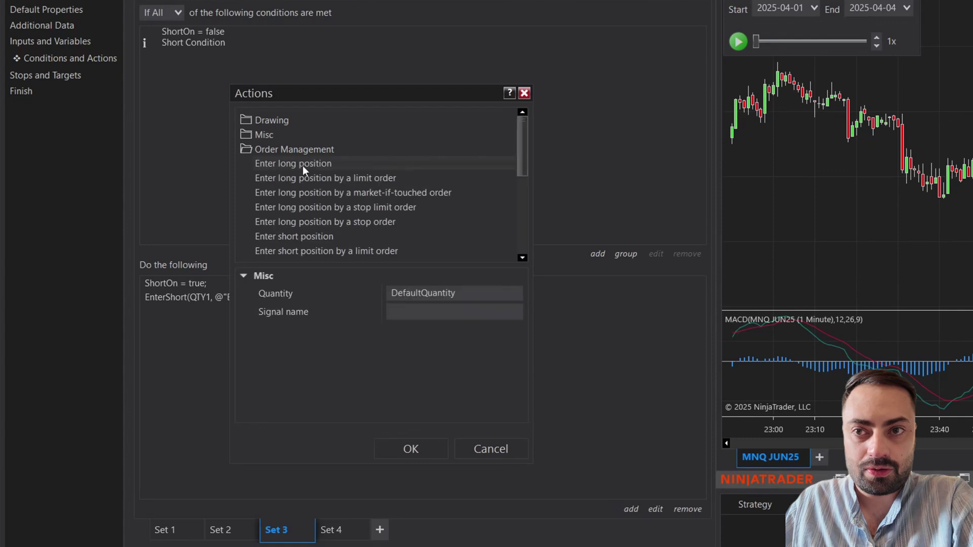
pyautogui.click(292, 237)
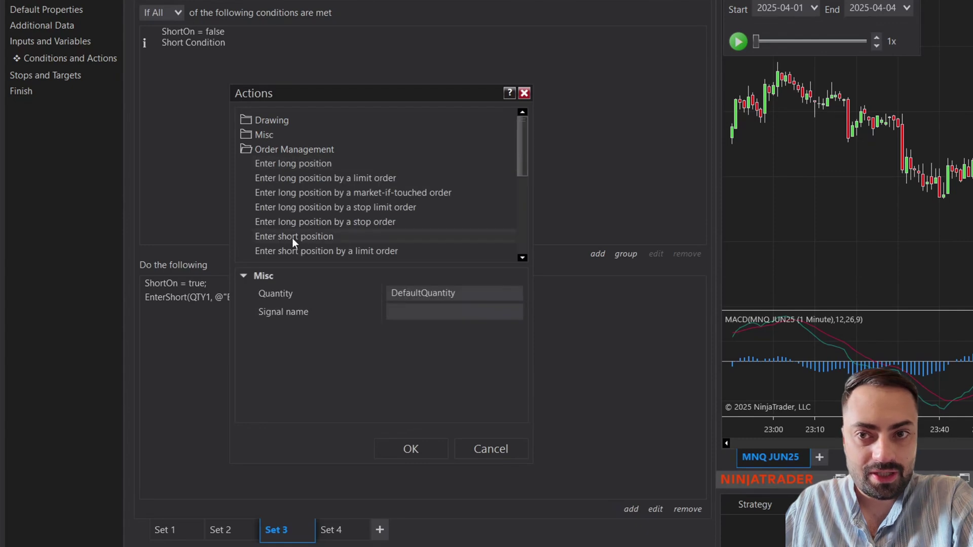
pyautogui.click(517, 294)
pyautogui.doubleClick(388, 190)
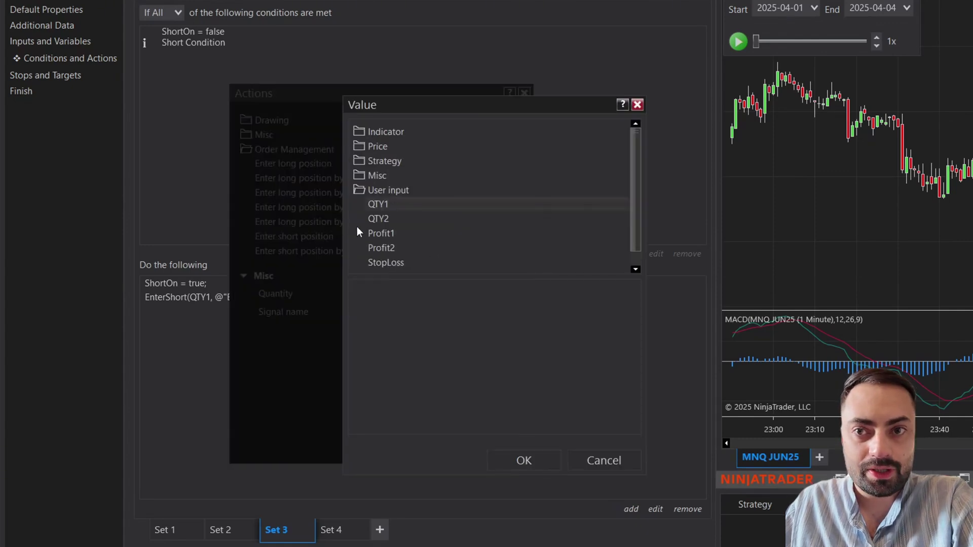
pyautogui.click(514, 453)
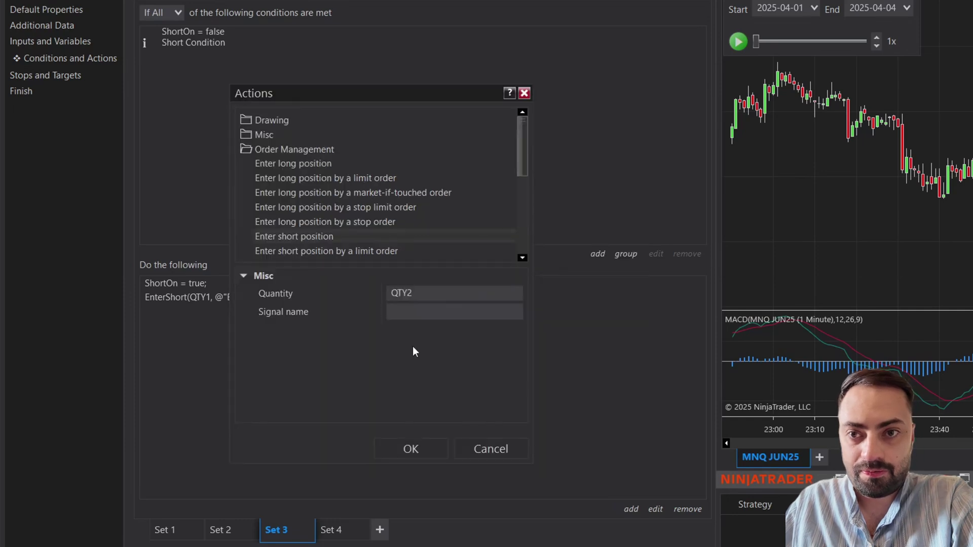
pyautogui.click(436, 305)
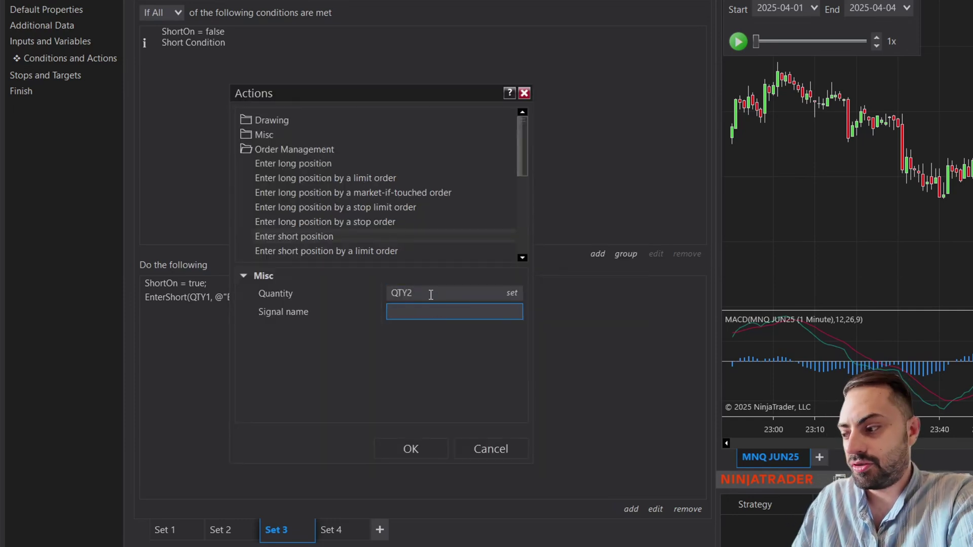
pyautogui.write('@"Entry2')
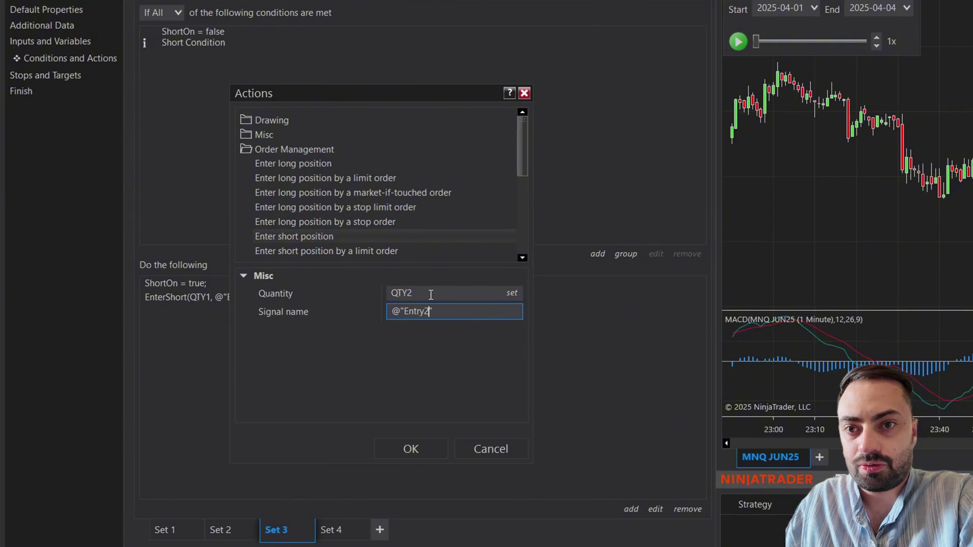
pyautogui.click(411, 449)
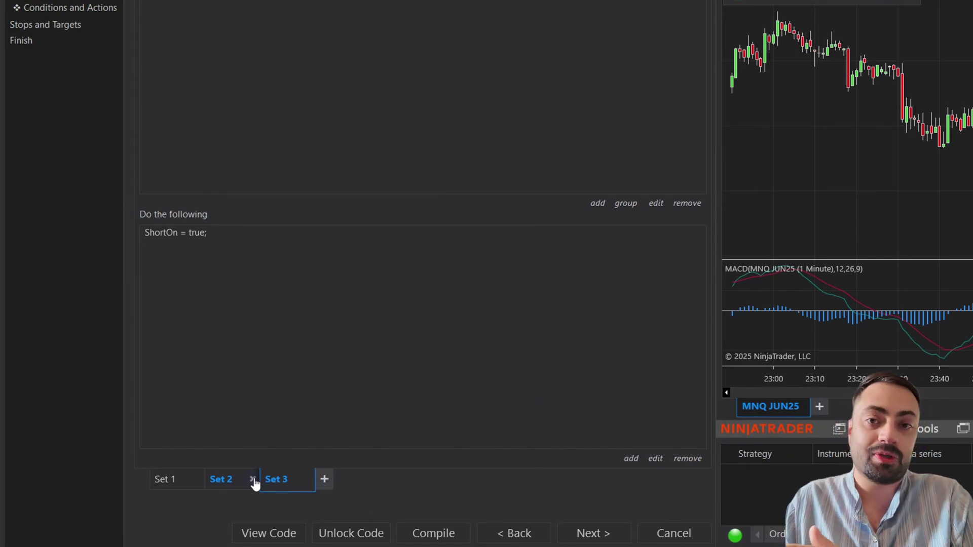
# Duplicate Set 3 as a new condition set and change the copy's first condition so that ShortOn equals True
pyautogui.rightClick(300, 479)
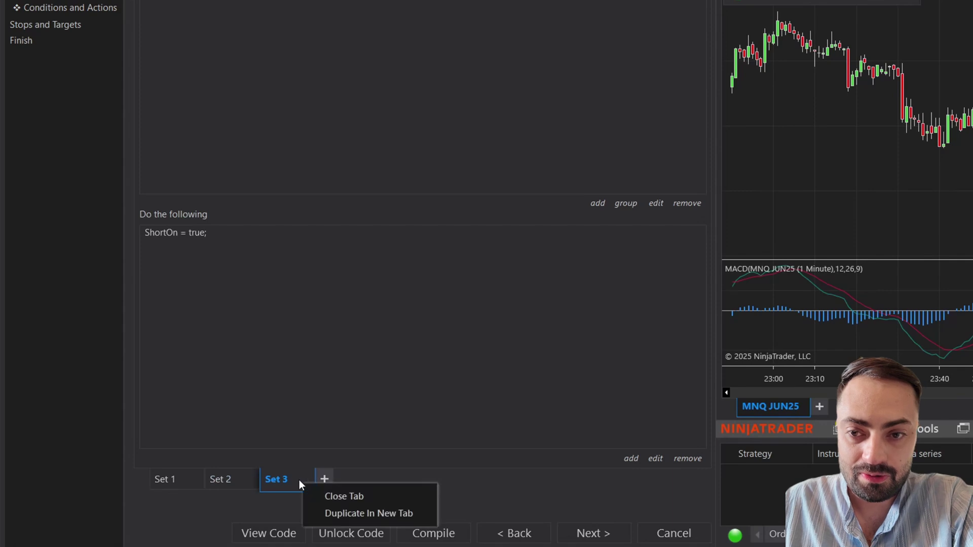
pyautogui.click(338, 516)
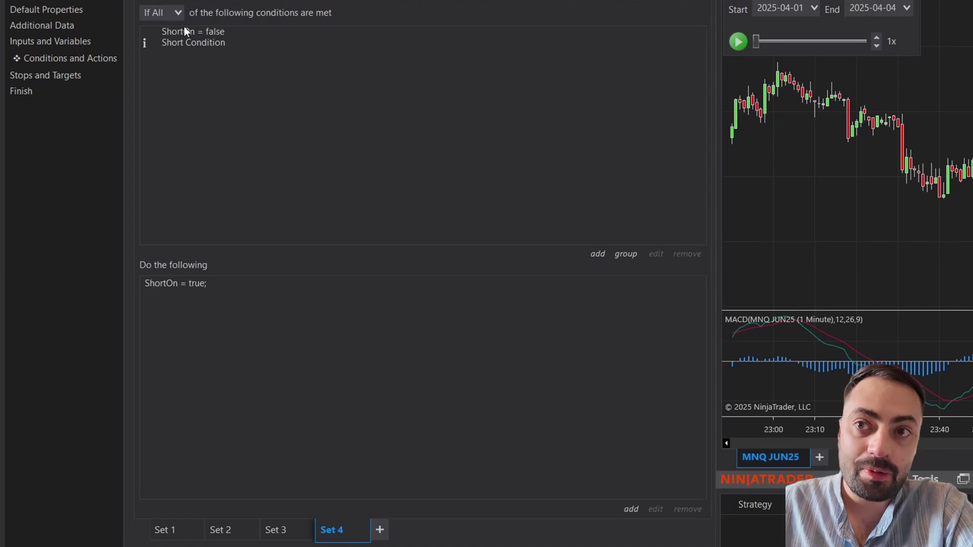
pyautogui.click(178, 32)
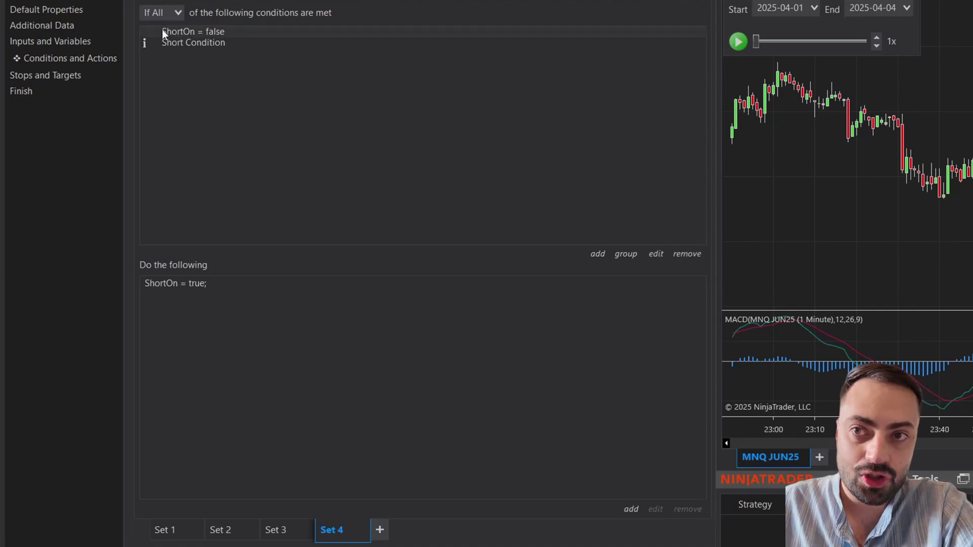
pyautogui.doubleClick(162, 30)
pyautogui.scroll(-2, 487, 199)
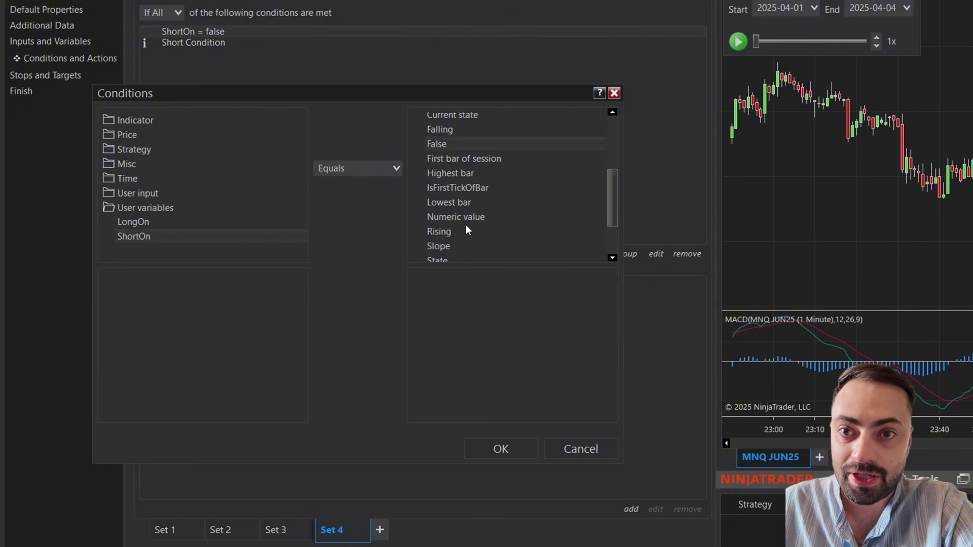
pyautogui.scroll(-2, 468, 221)
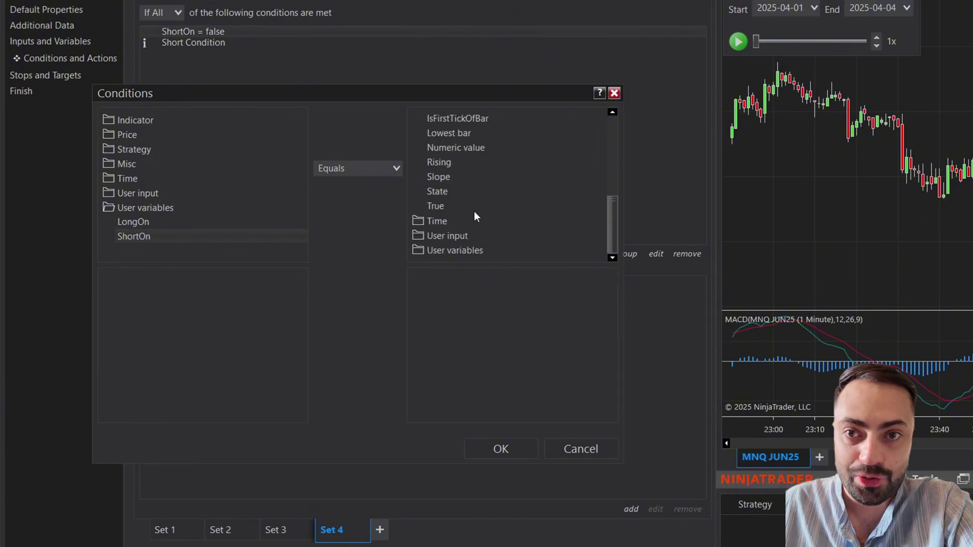
pyautogui.click(500, 450)
# In Set 4's Short Condition group, change the 1 Minute MACD Diff comparison with 0 to Greater
pyautogui.doubleClick(191, 46)
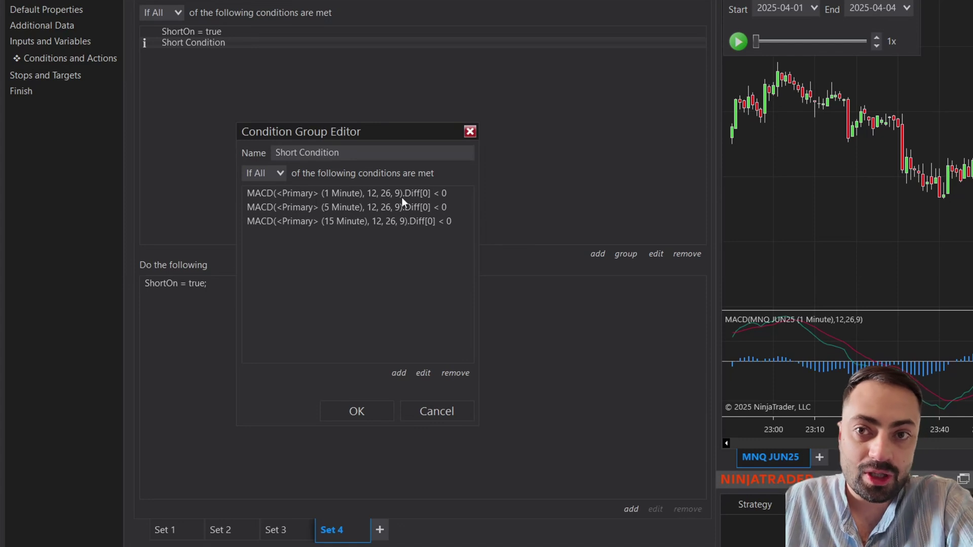
pyautogui.click(380, 195)
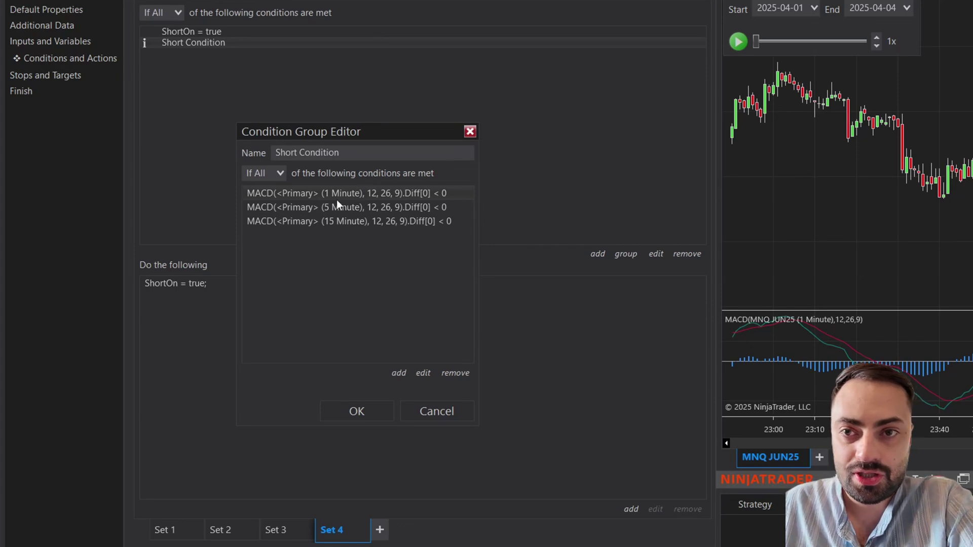
pyautogui.doubleClick(364, 193)
pyautogui.click(364, 170)
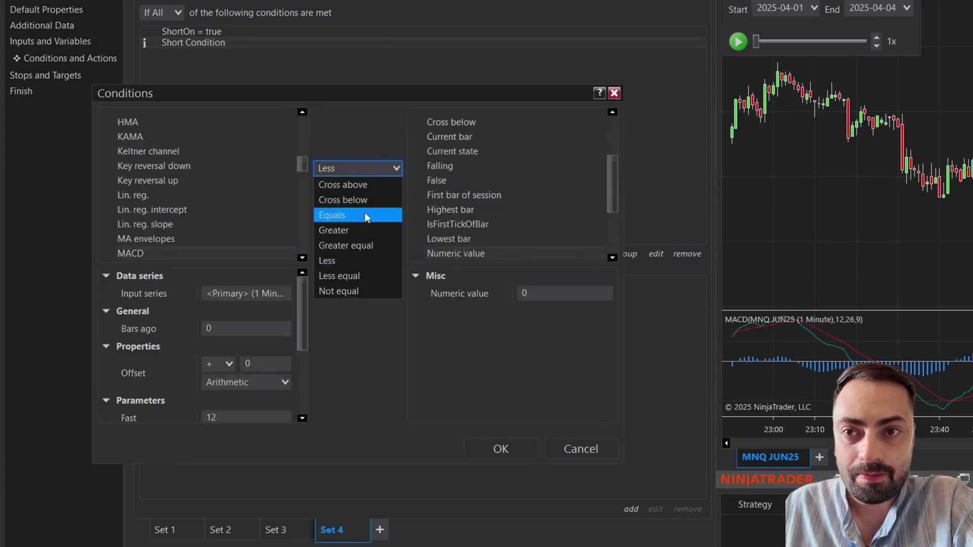
pyautogui.click(352, 229)
pyautogui.click(499, 446)
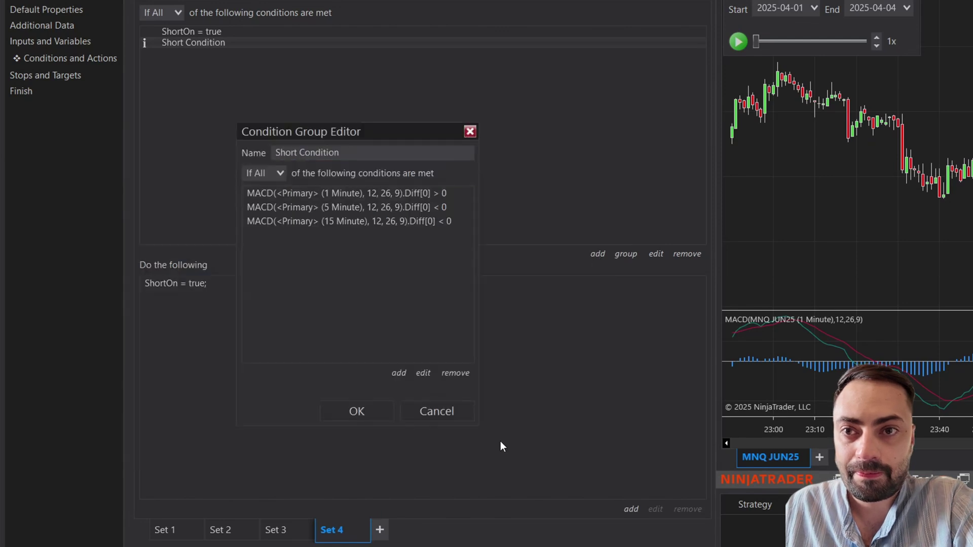
# Change the 5 Minute MACD Diff comparison in the Short Condition group to Greater than 0
pyautogui.doubleClick(415, 209)
pyautogui.click(382, 172)
pyautogui.click(358, 232)
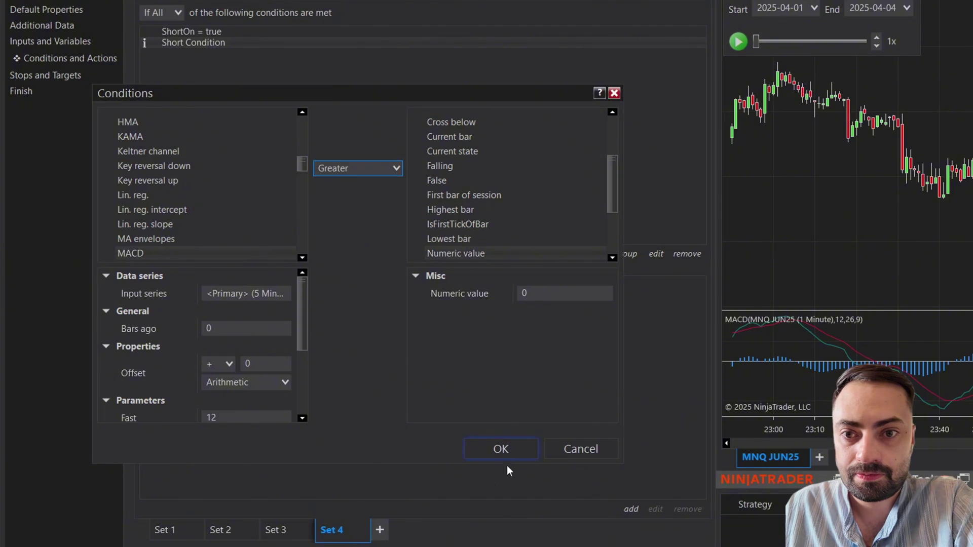
pyautogui.click(501, 449)
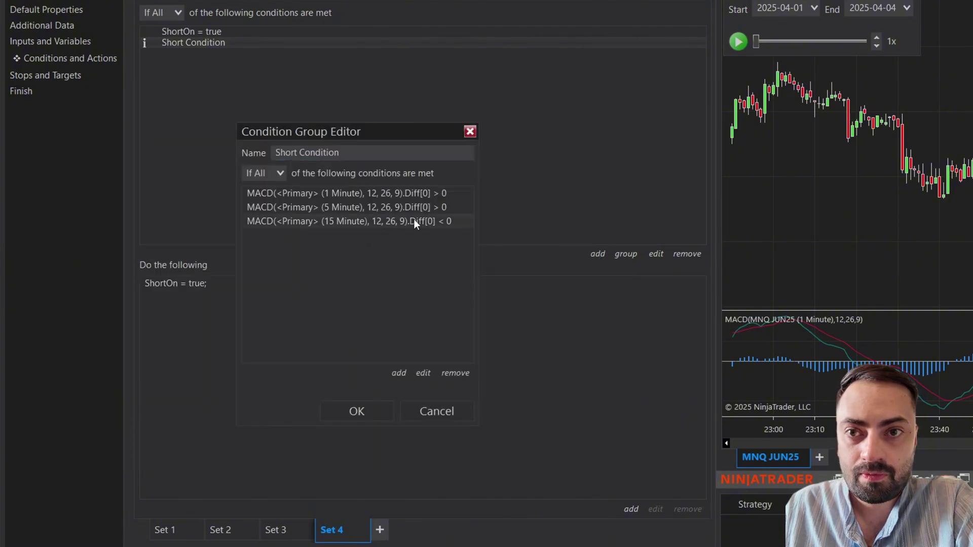
# Set the group's 15 Minute MACD Diff comparison to Greater than 0 and open the choice of how many conditions must be met
pyautogui.doubleClick(392, 224)
pyautogui.click(394, 169)
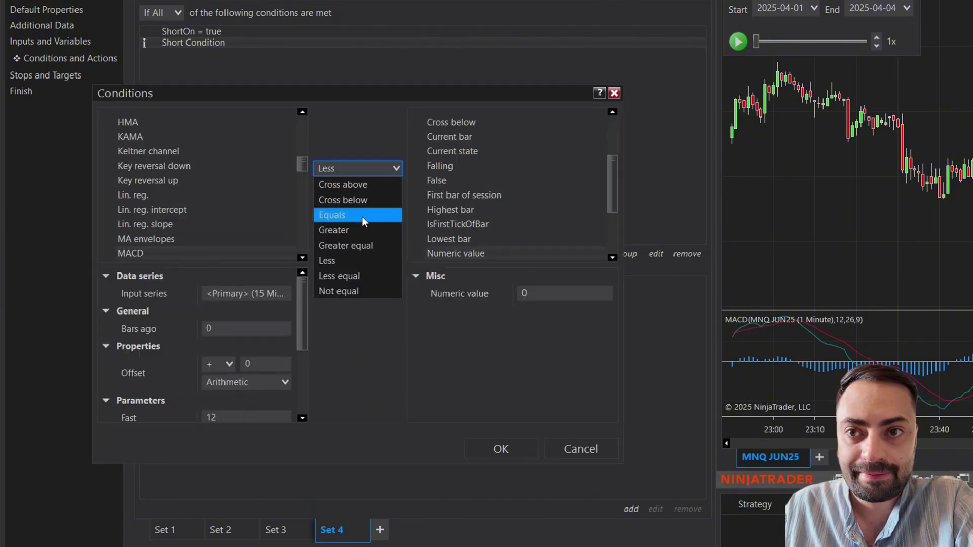
pyautogui.click(375, 231)
pyautogui.click(505, 449)
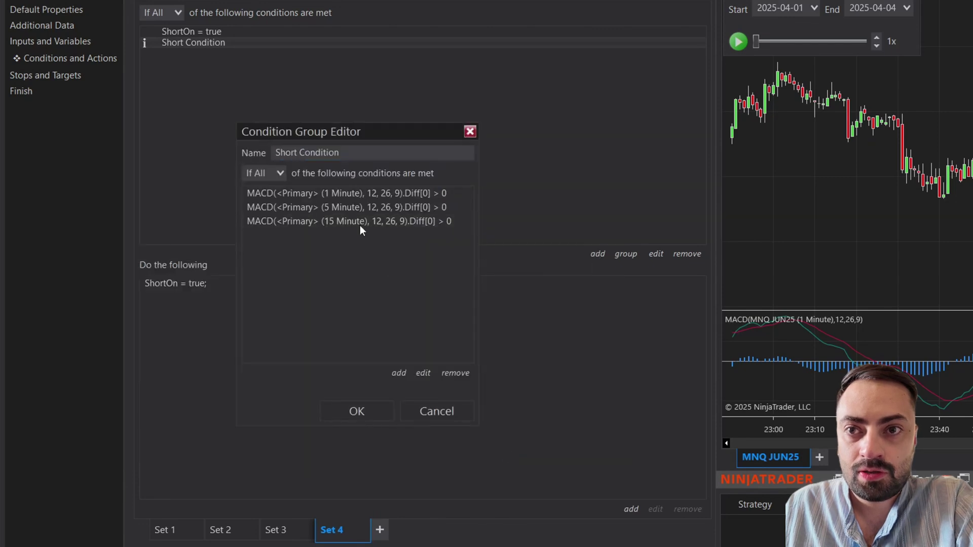
pyautogui.click(280, 174)
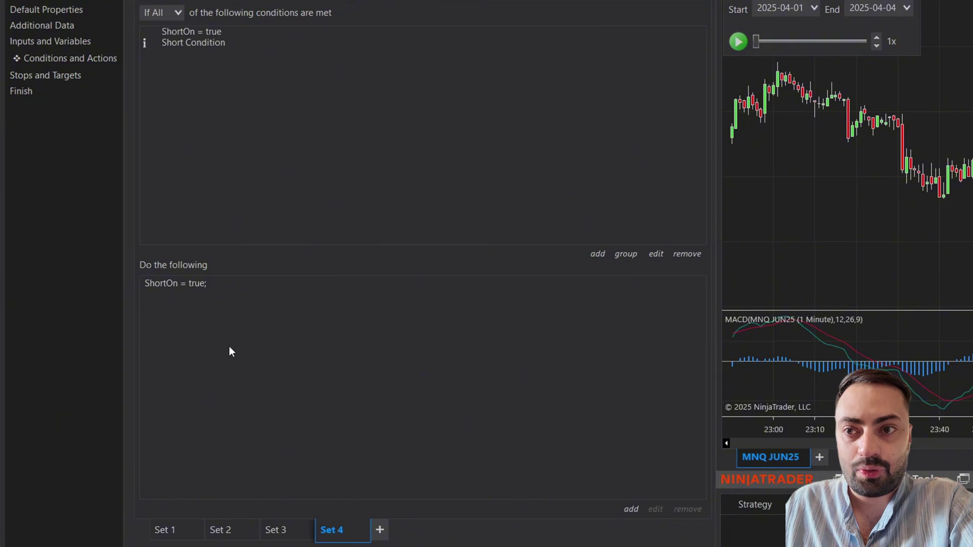
# Edit the Set 4 action so that it switches the ShortOn variable to false
pyautogui.click(173, 286)
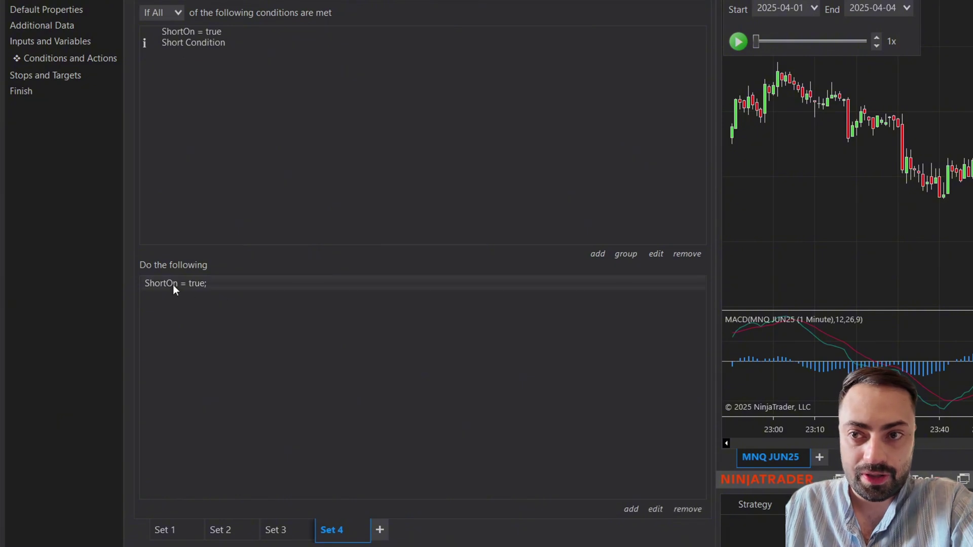
pyautogui.doubleClick(200, 285)
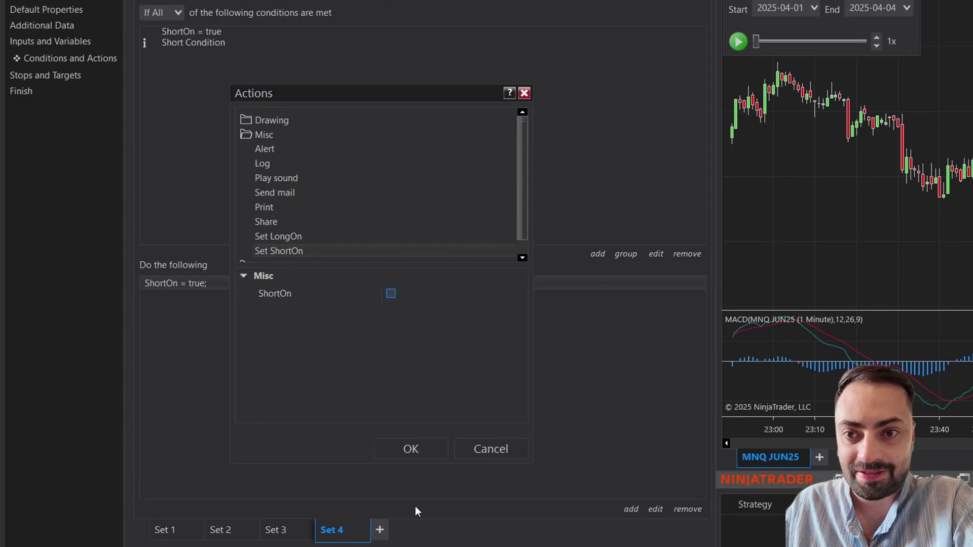
pyautogui.click(409, 451)
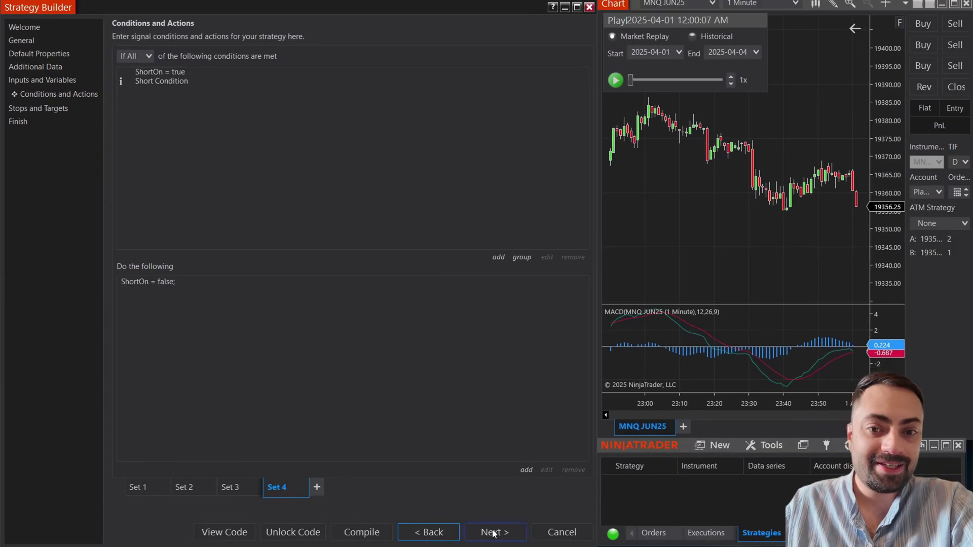
# In the strategy's stops and targets, start adding a parabolic stop total position with the mode set to Ticks
pyautogui.click(507, 536)
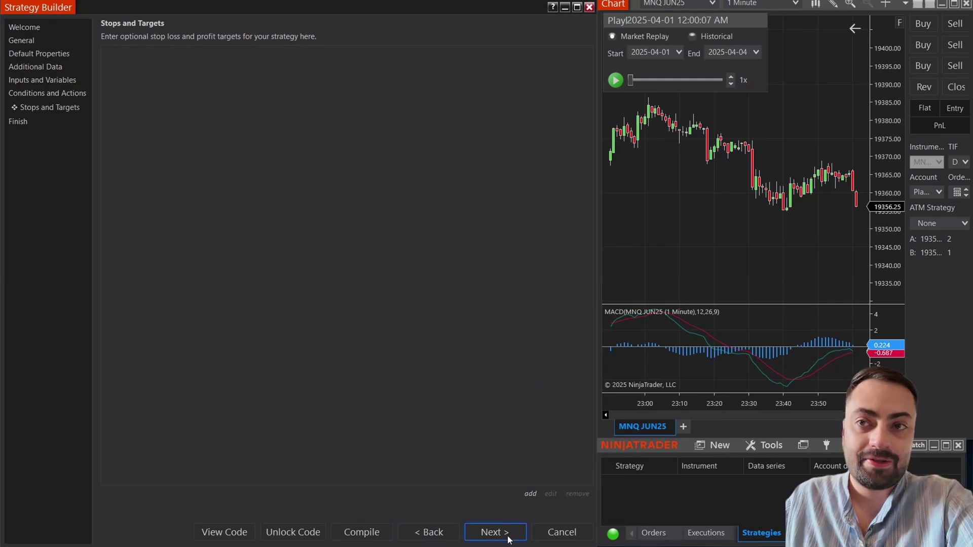
pyautogui.click(530, 494)
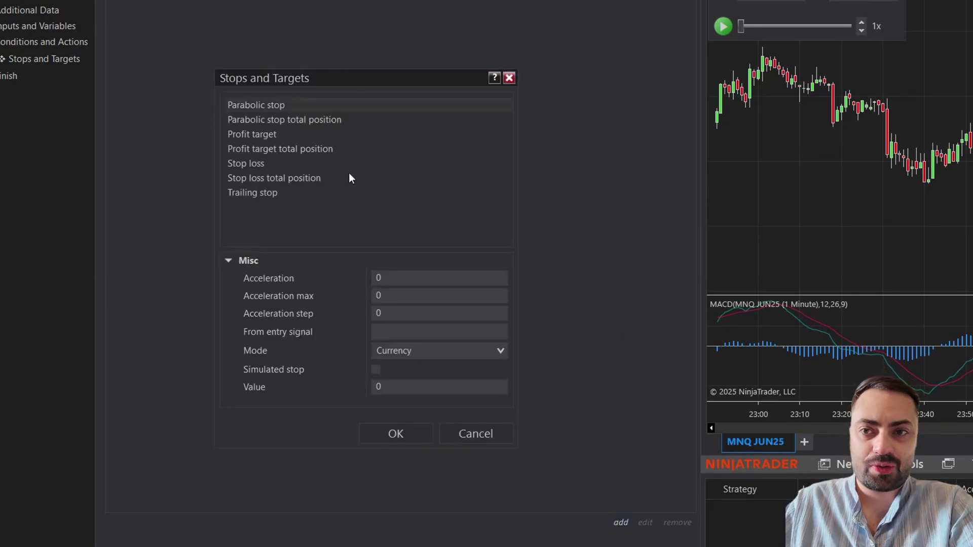
pyautogui.click(280, 122)
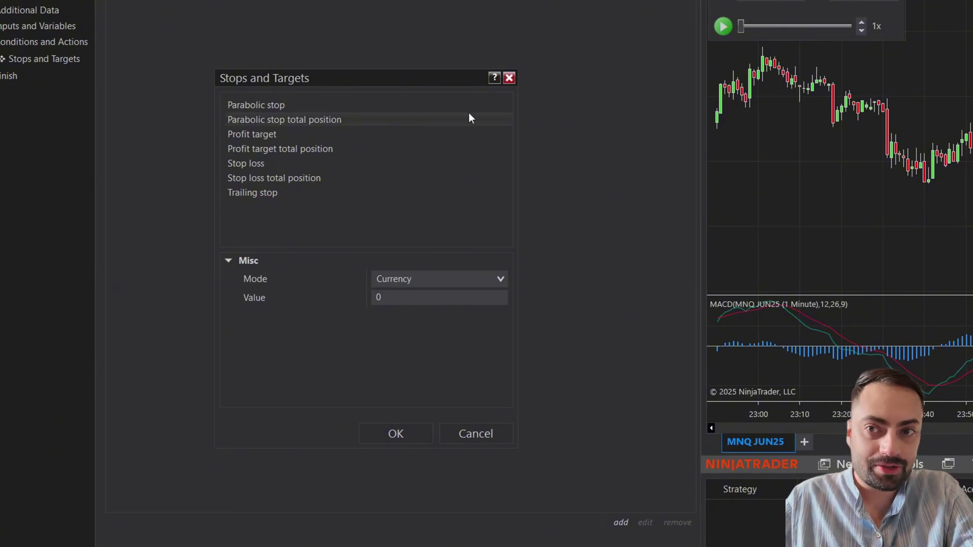
pyautogui.click(376, 277)
pyautogui.click(376, 277)
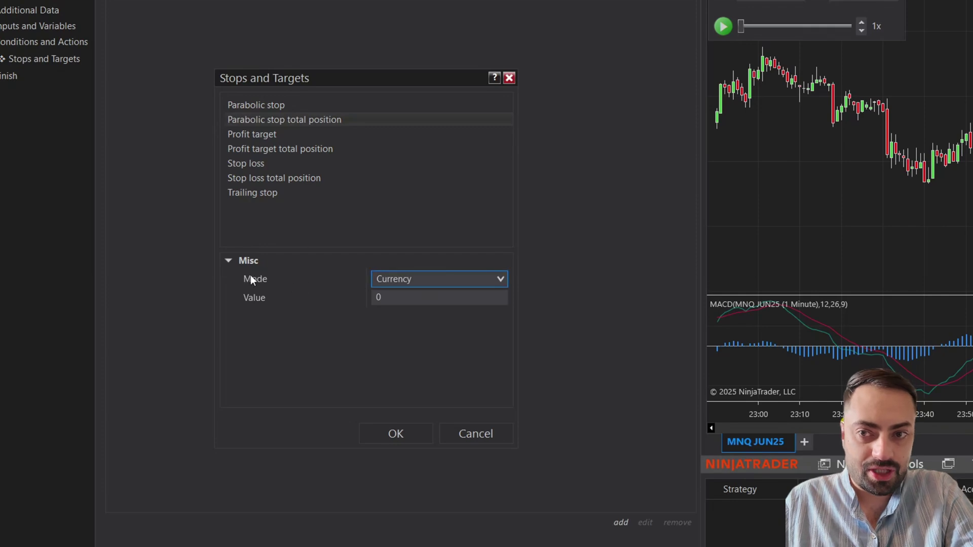
pyautogui.click(461, 281)
pyautogui.click(424, 343)
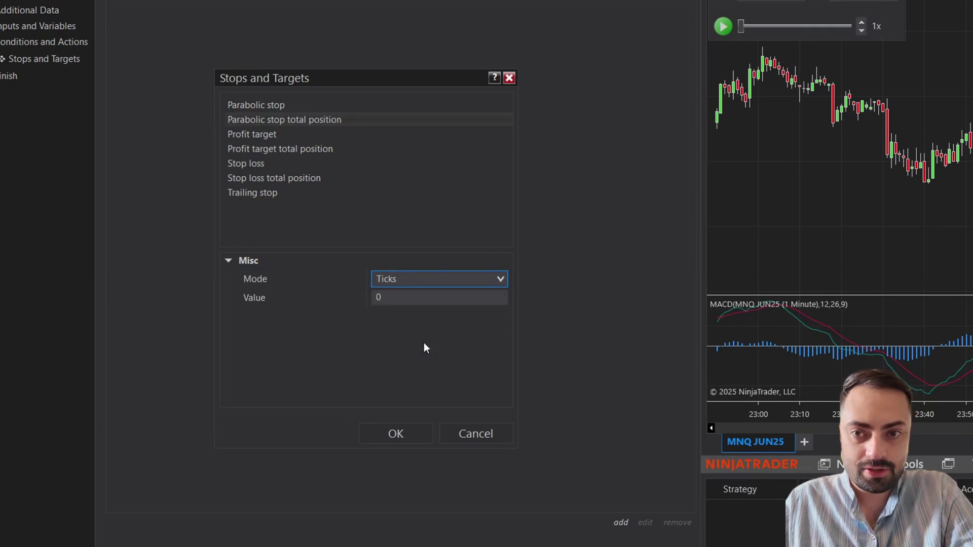
# Use the StopLoss user input as the parabolic stop's value and add the stop to the strategy
pyautogui.click(498, 298)
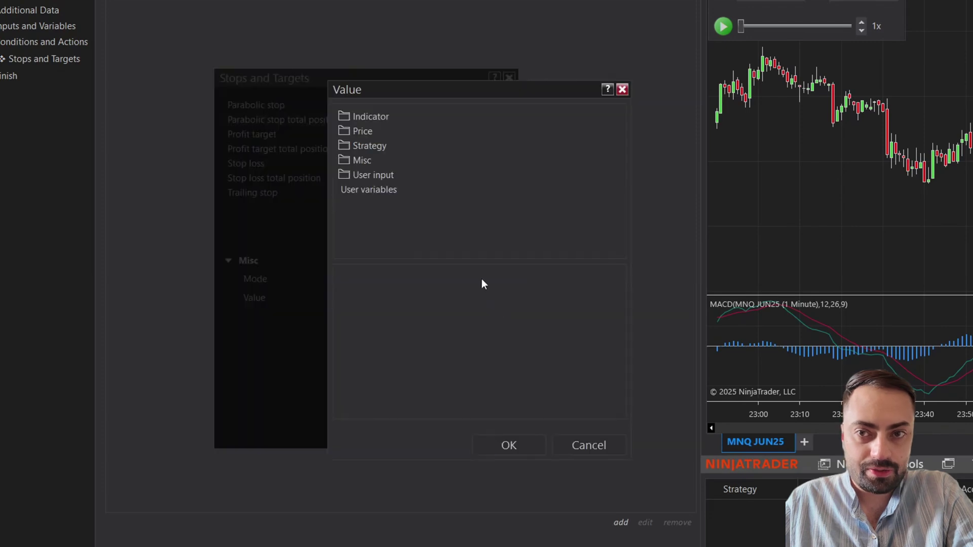
pyautogui.click(378, 176)
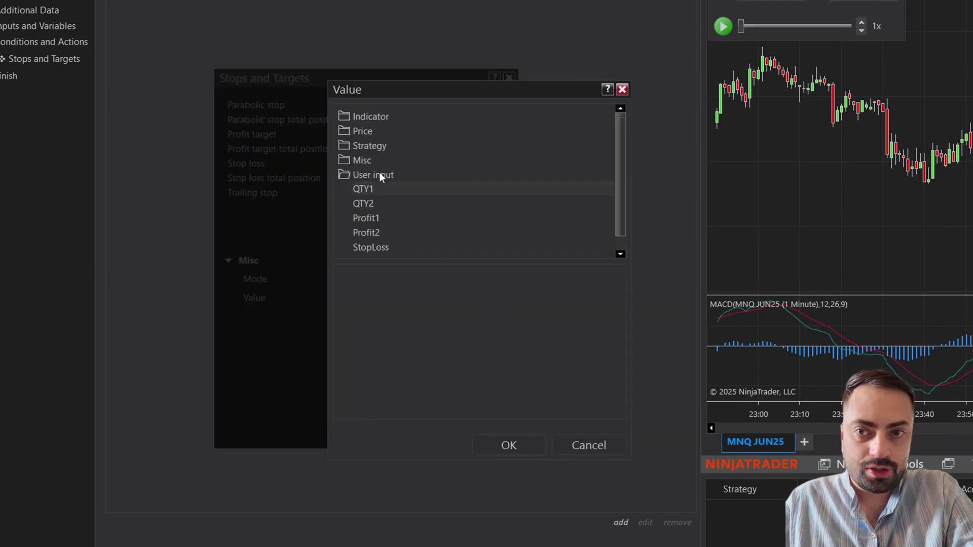
pyautogui.click(374, 248)
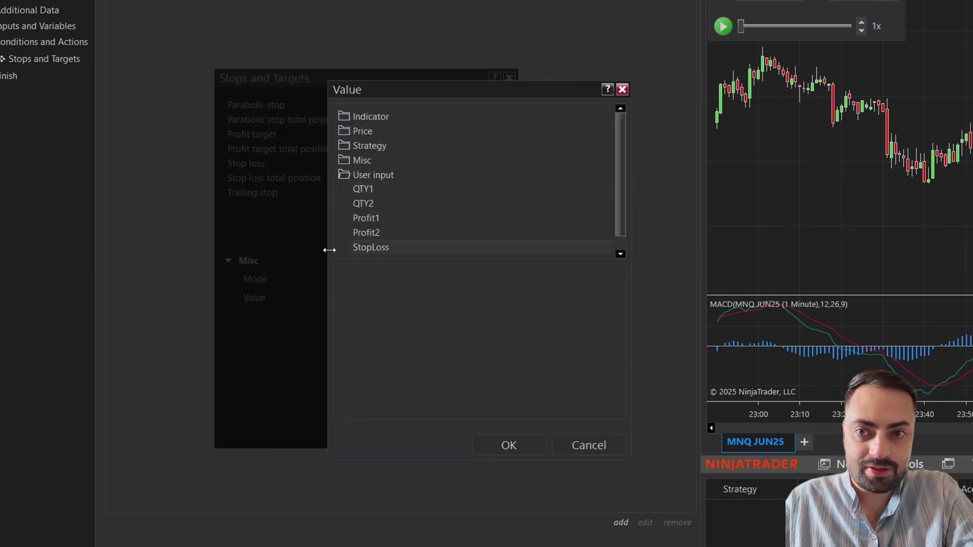
pyautogui.click(504, 436)
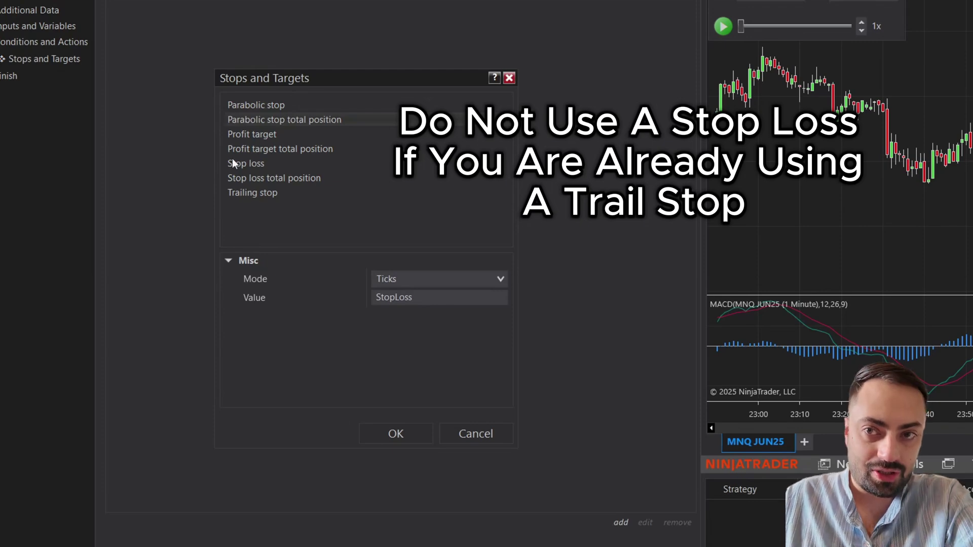
pyautogui.click(395, 434)
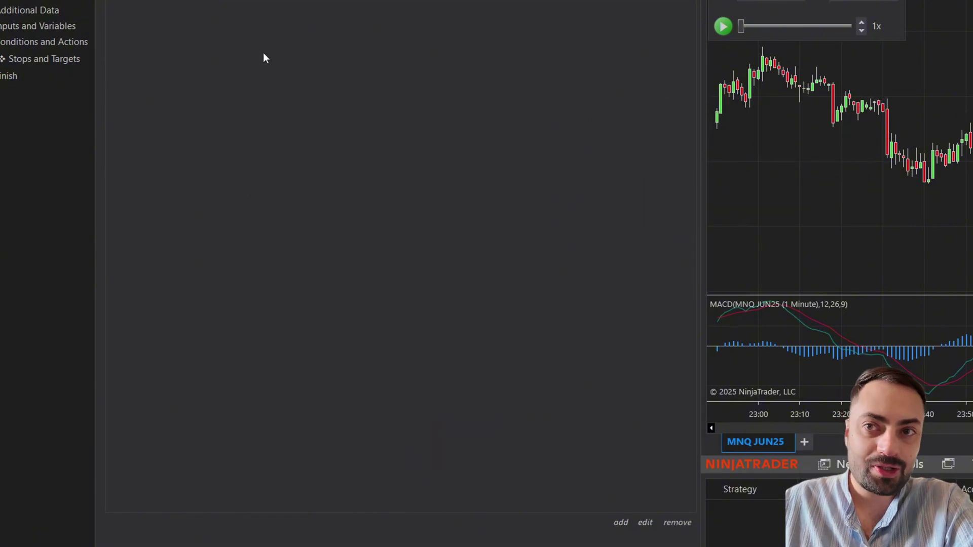
# Start adding a profit target for entry signal Entry1 with the mode set to Ticks
pyautogui.click(618, 528)
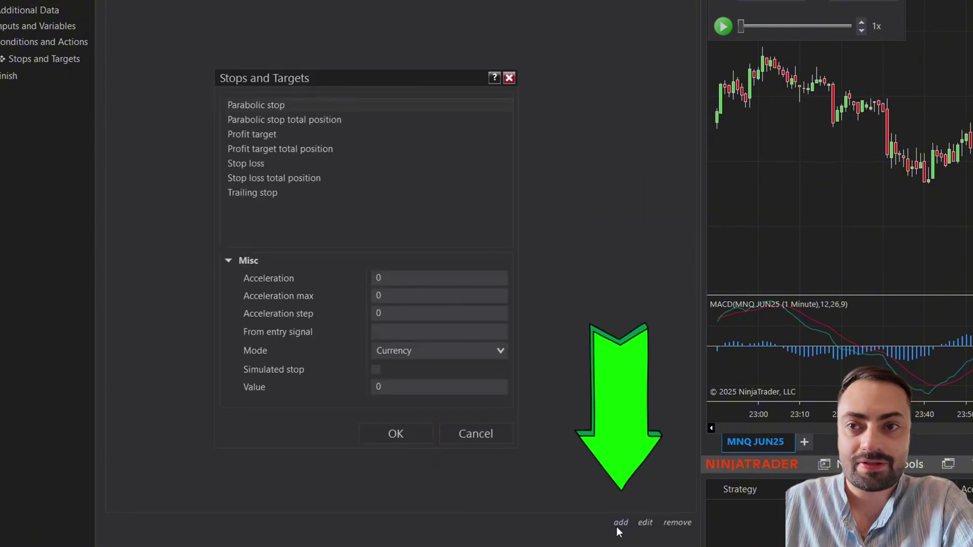
pyautogui.click(270, 136)
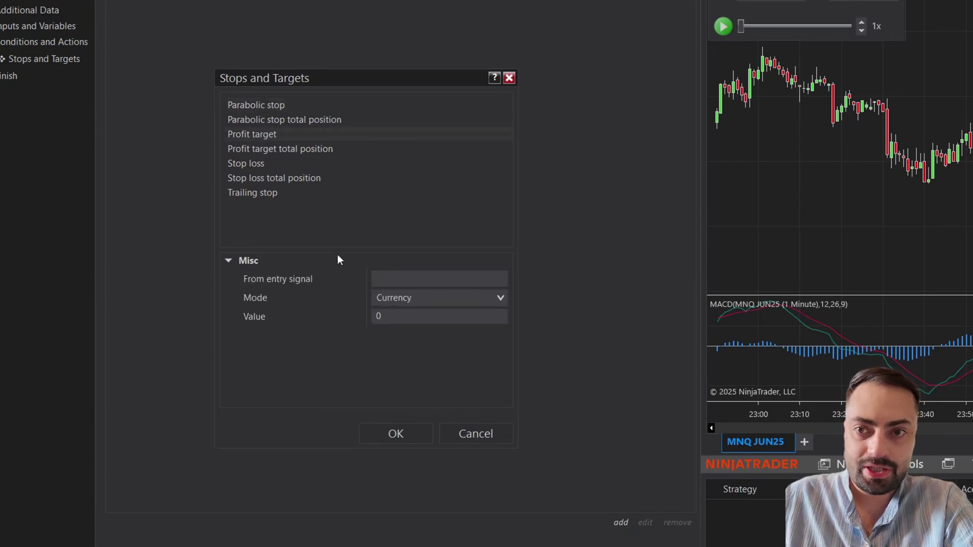
pyautogui.click(420, 284)
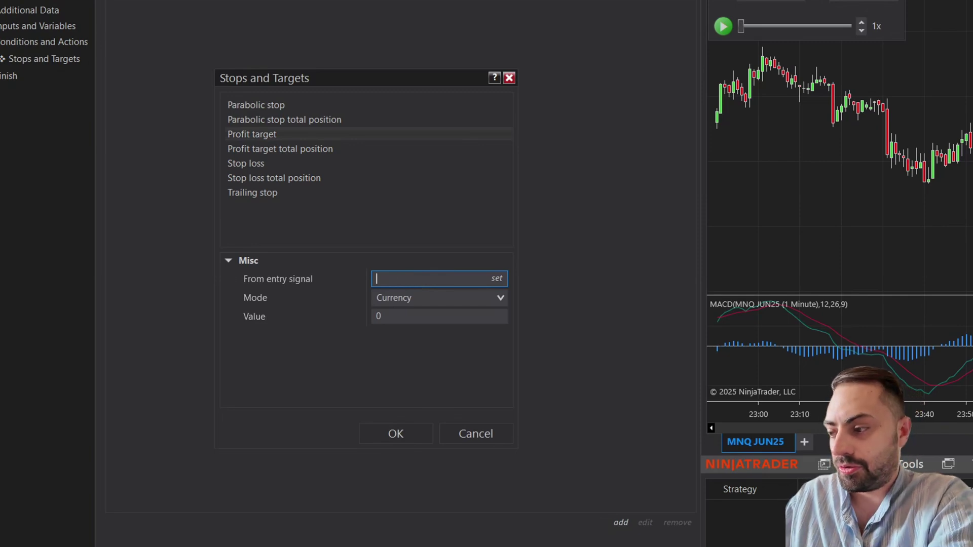
pyautogui.write('Entry1"')
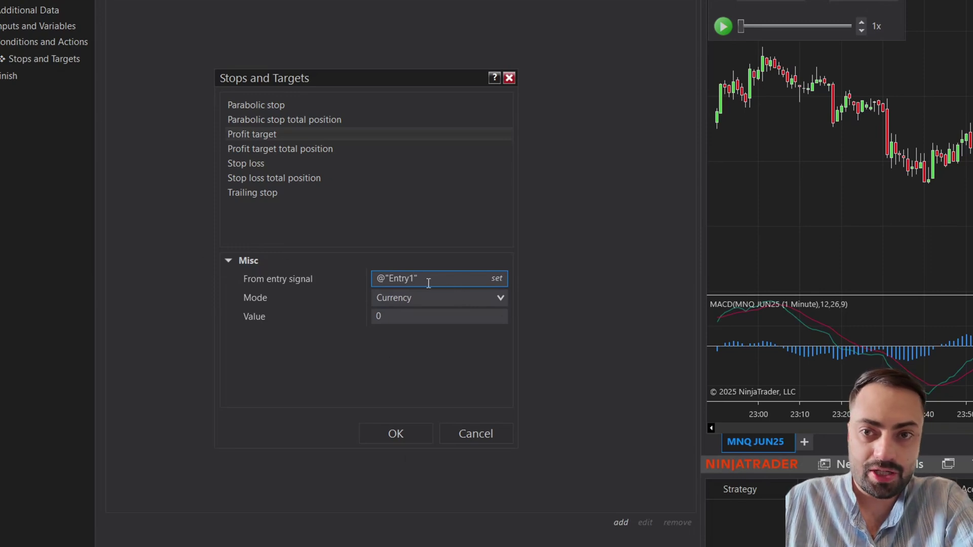
pyautogui.click(440, 298)
pyautogui.click(388, 362)
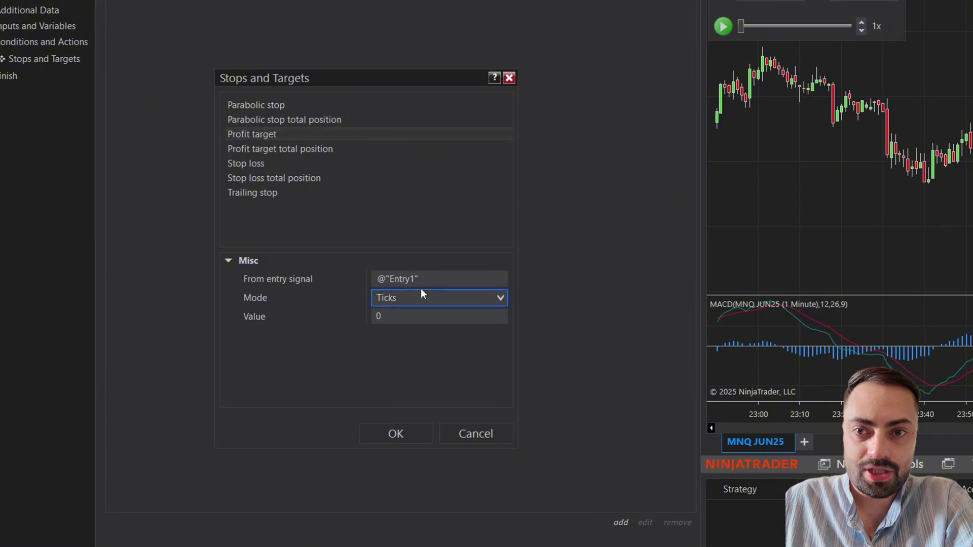
# Use the Profit1 user input as the Entry1 profit target's value and add the target
pyautogui.click(496, 319)
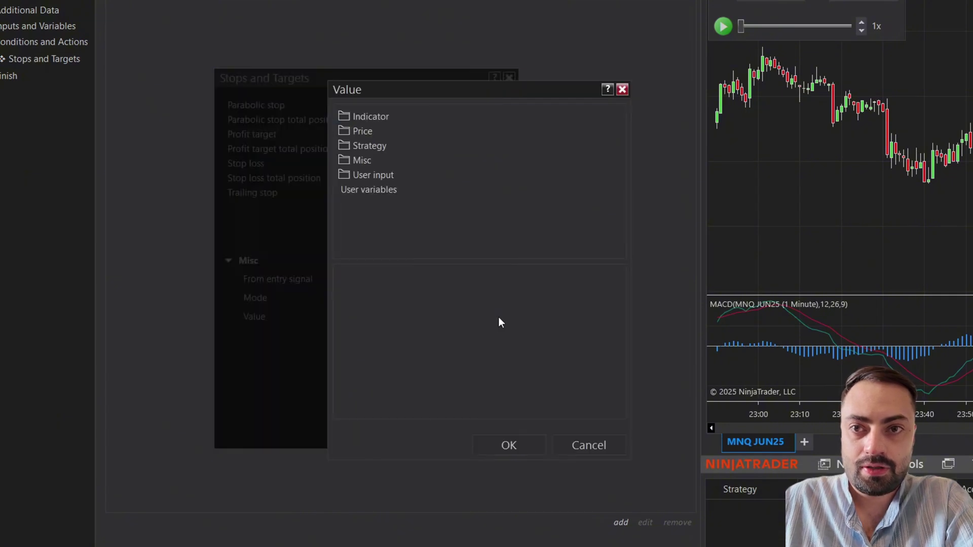
pyautogui.click(382, 173)
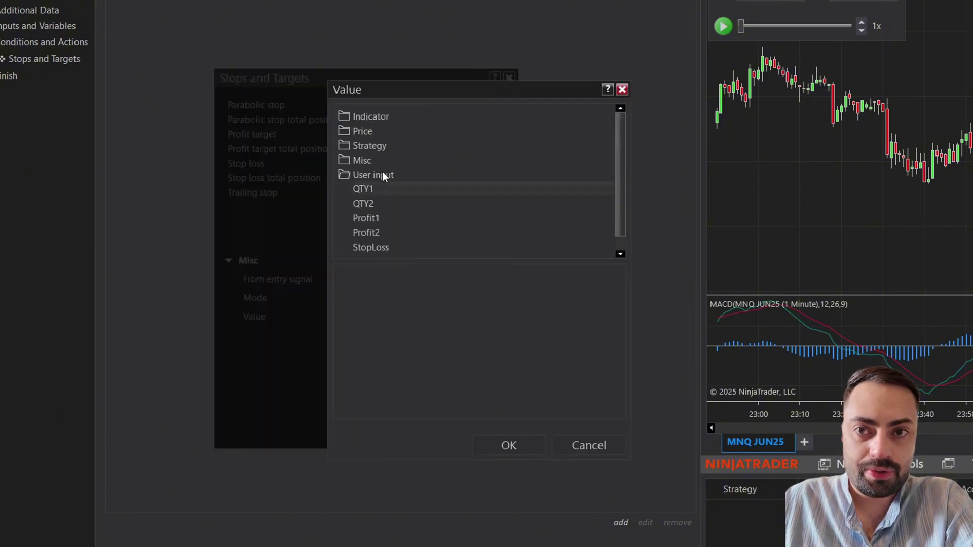
pyautogui.click(375, 217)
pyautogui.click(486, 441)
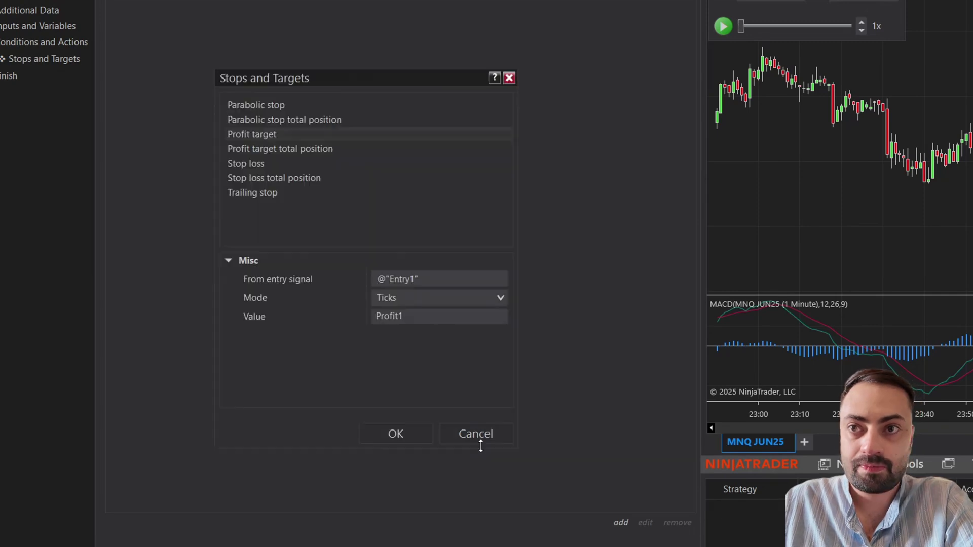
pyautogui.click(398, 436)
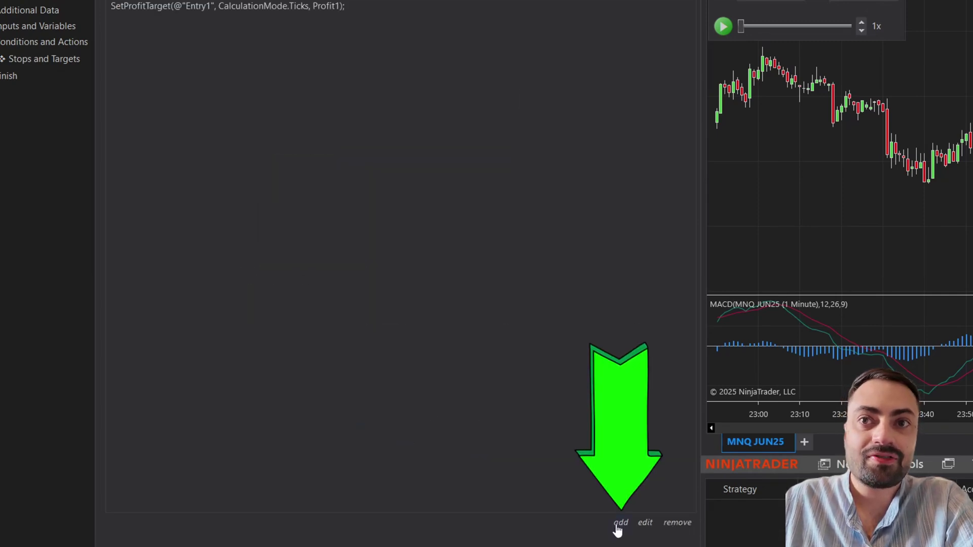
# Start adding a second profit target for entry signal Entry2 with the mode set to Ticks
pyautogui.click(616, 527)
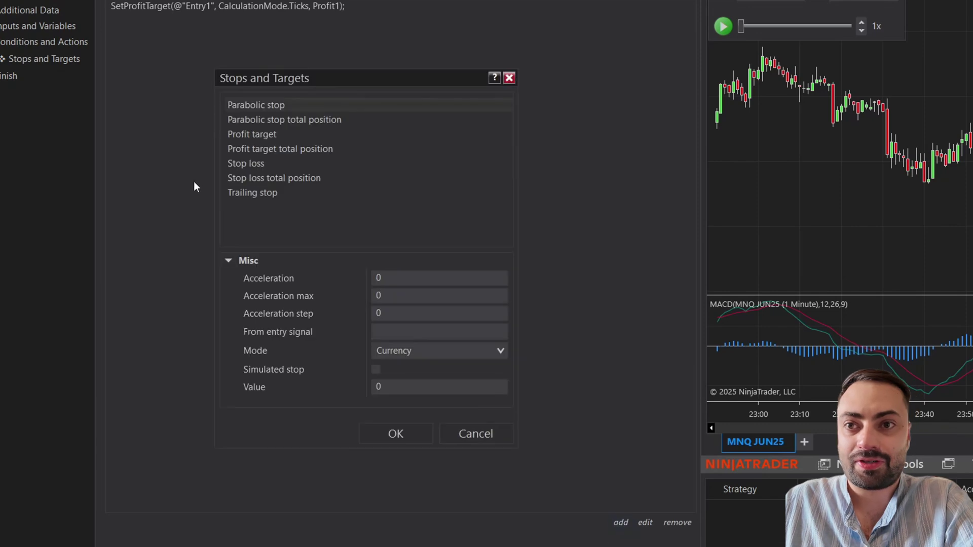
pyautogui.click(263, 135)
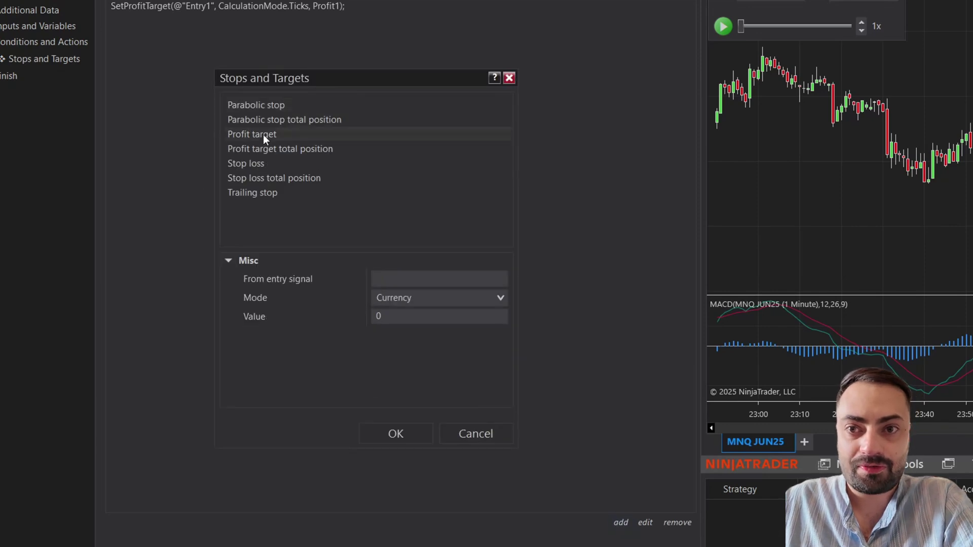
pyautogui.click(428, 279)
pyautogui.write('@"Entry2"')
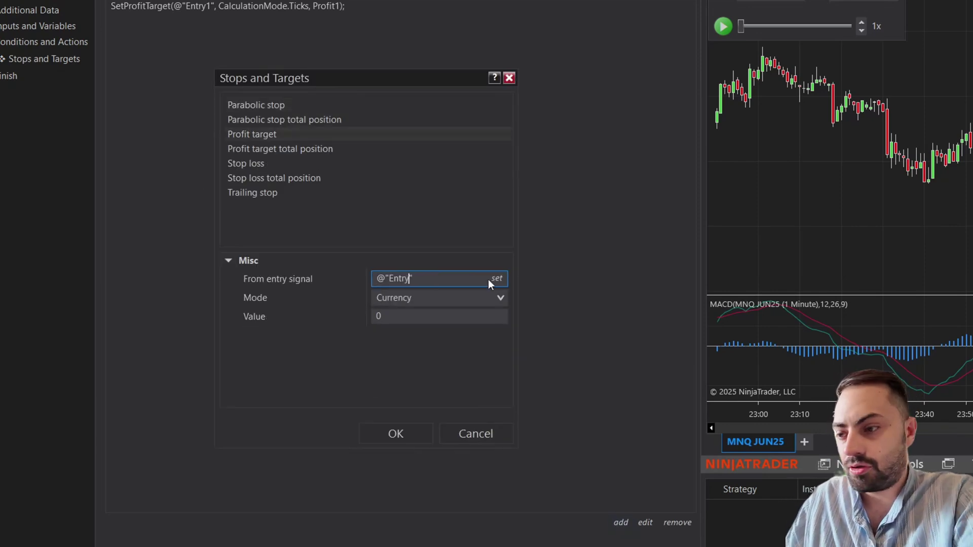
pyautogui.click(498, 300)
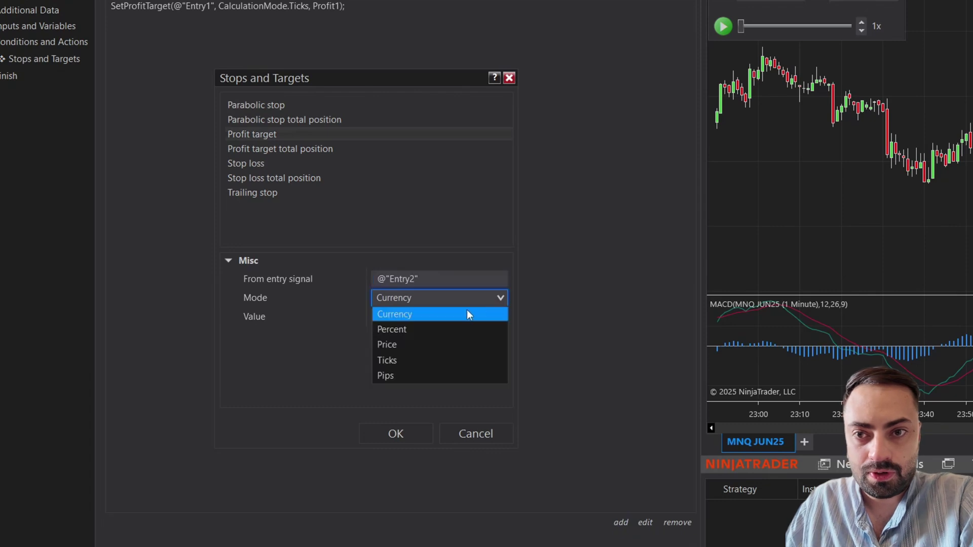
pyautogui.click(416, 363)
# Use the Profit2 user input as the Entry2 profit target's value and add the target
pyautogui.click(492, 315)
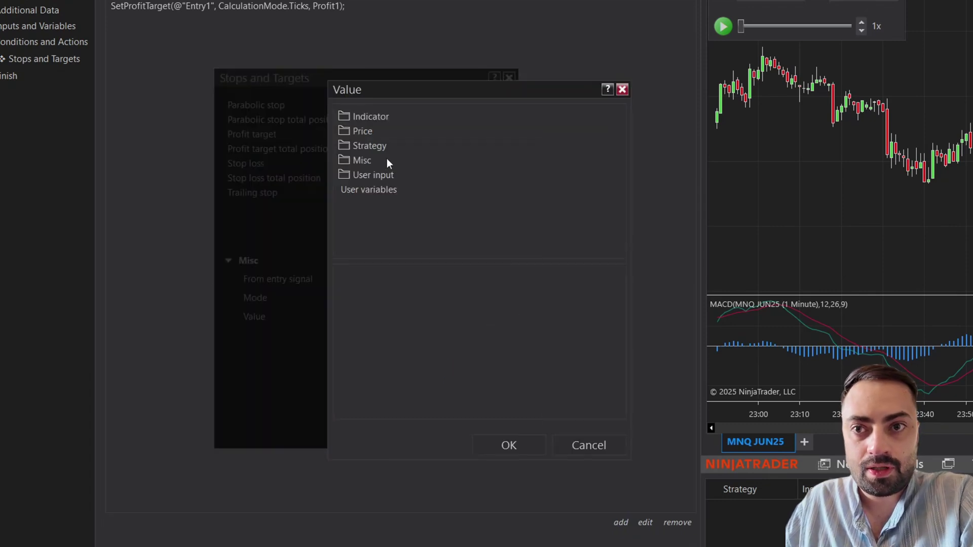
pyautogui.click(386, 175)
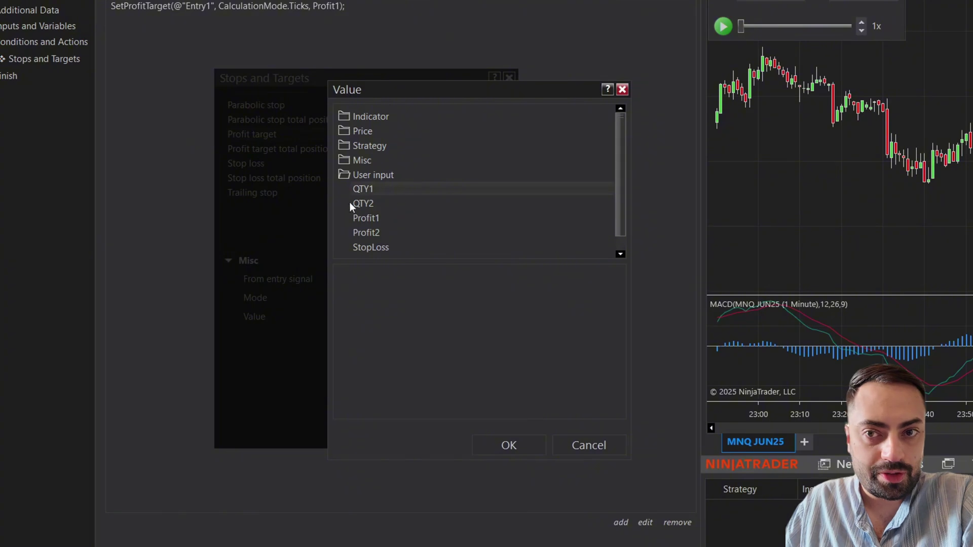
pyautogui.click(505, 446)
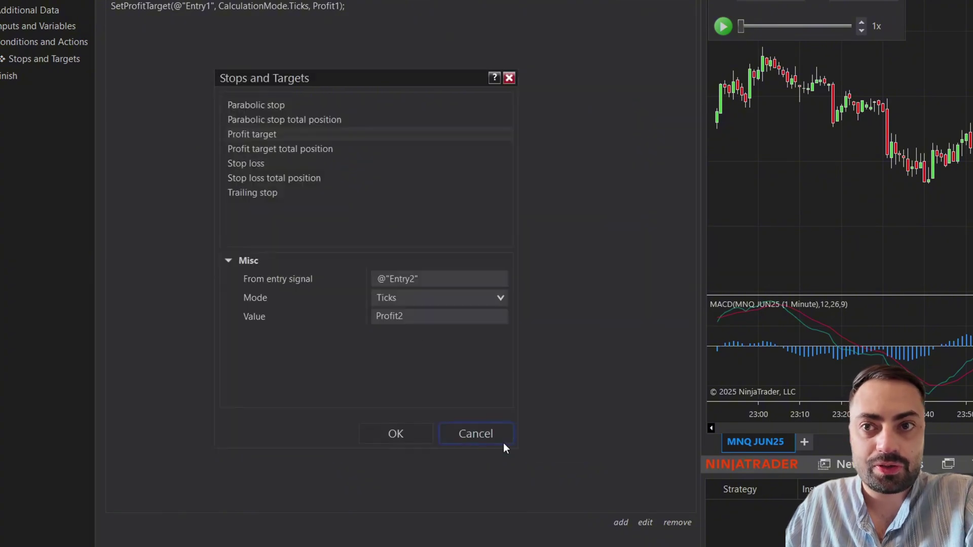
pyautogui.click(410, 430)
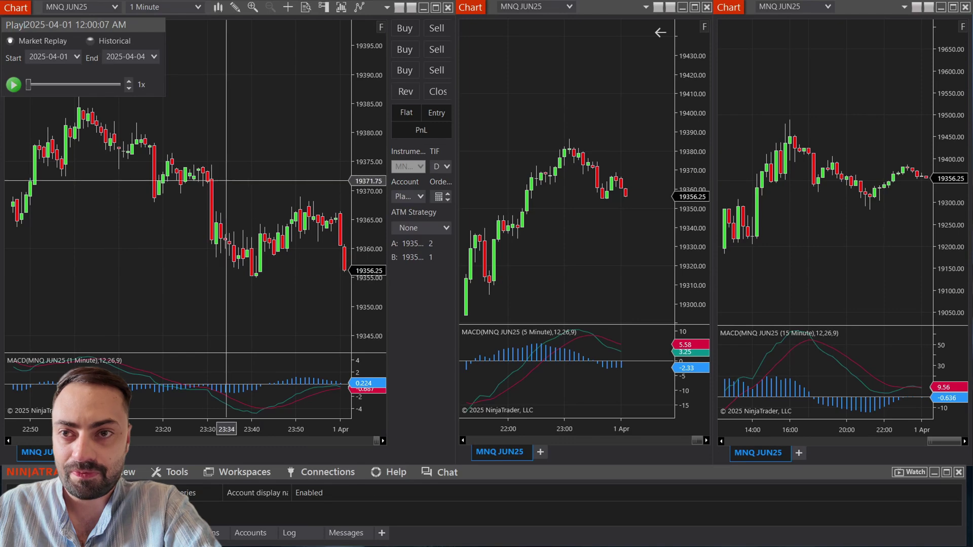
# Add the MTFMACD strategy to the 1 Minute MNQ JUN25 chart with its default parameters
pyautogui.rightClick(243, 172)
pyautogui.click(283, 232)
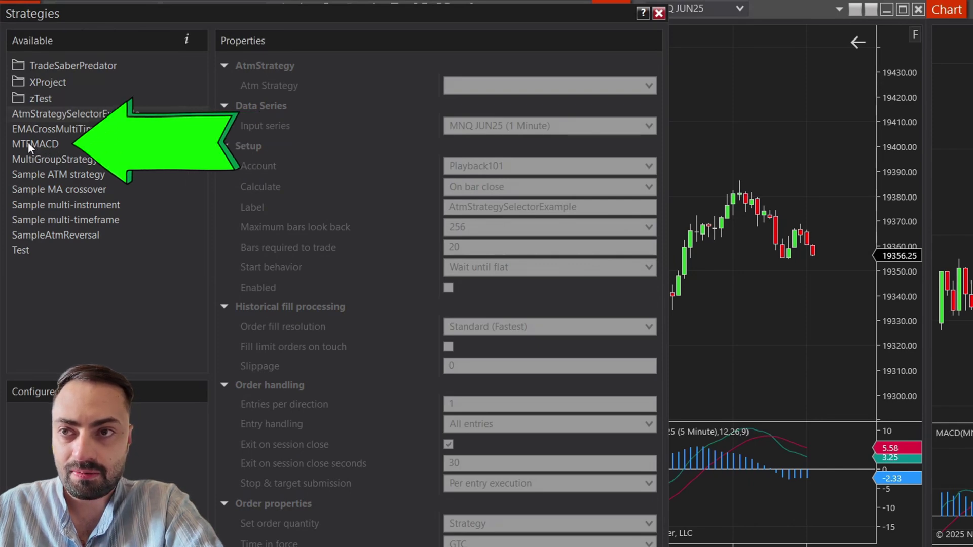
pyautogui.click(46, 143)
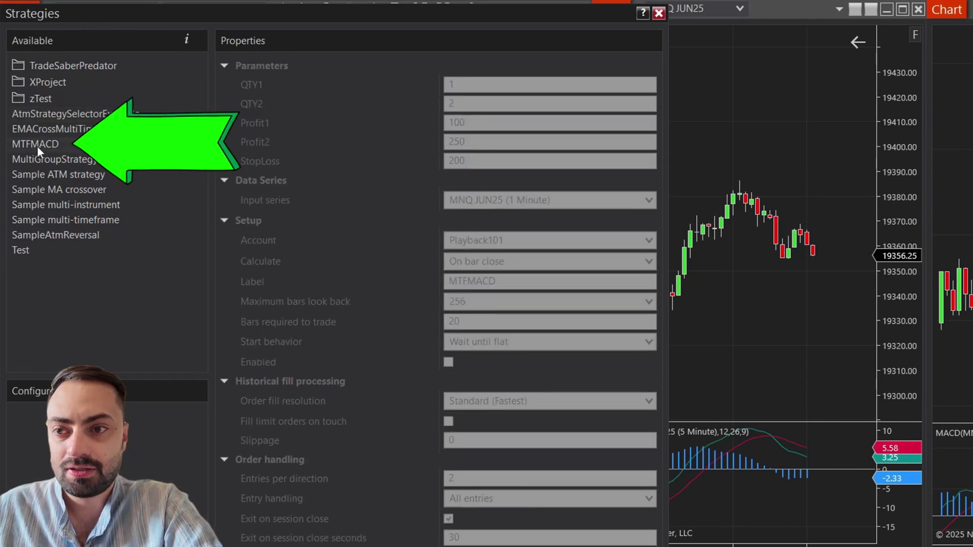
pyautogui.doubleClick(36, 146)
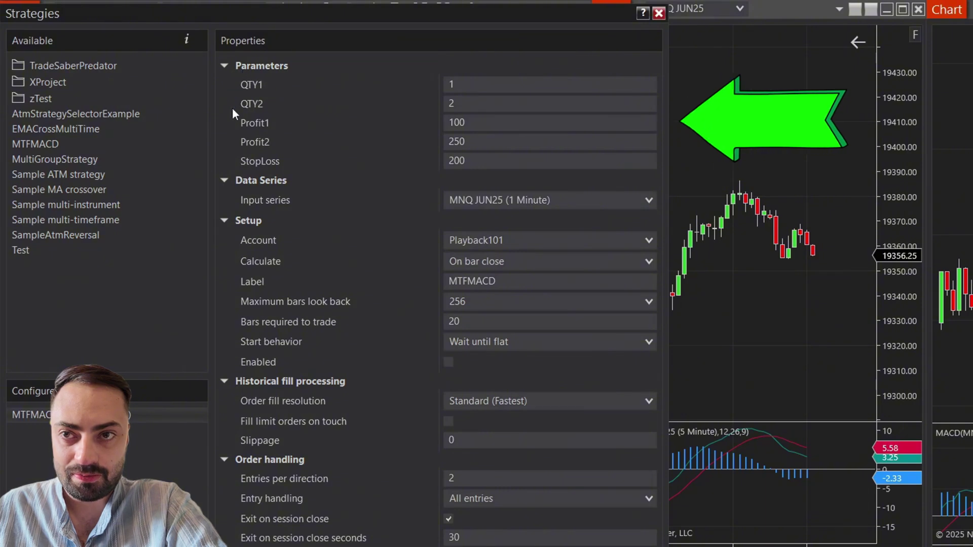
pyautogui.click(481, 138)
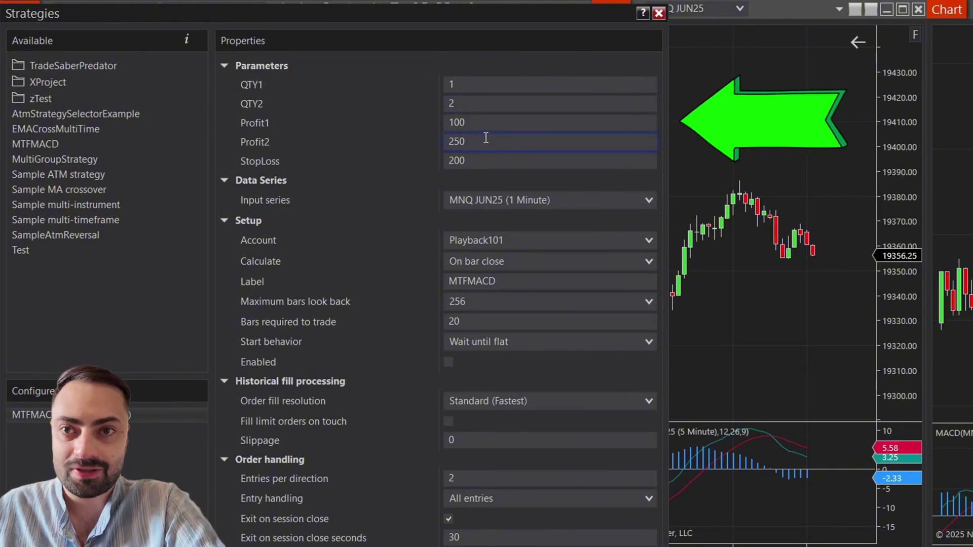
pyautogui.click(489, 161)
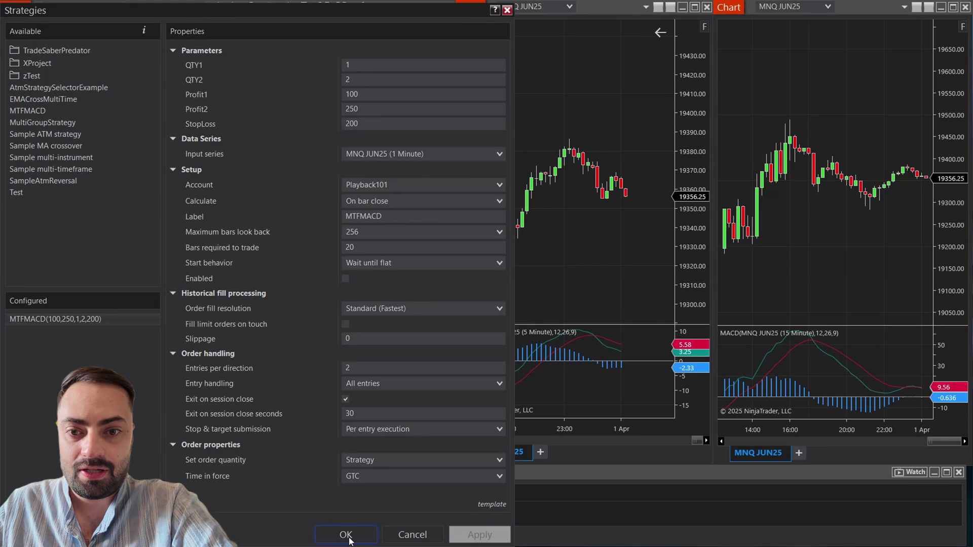
pyautogui.click(348, 537)
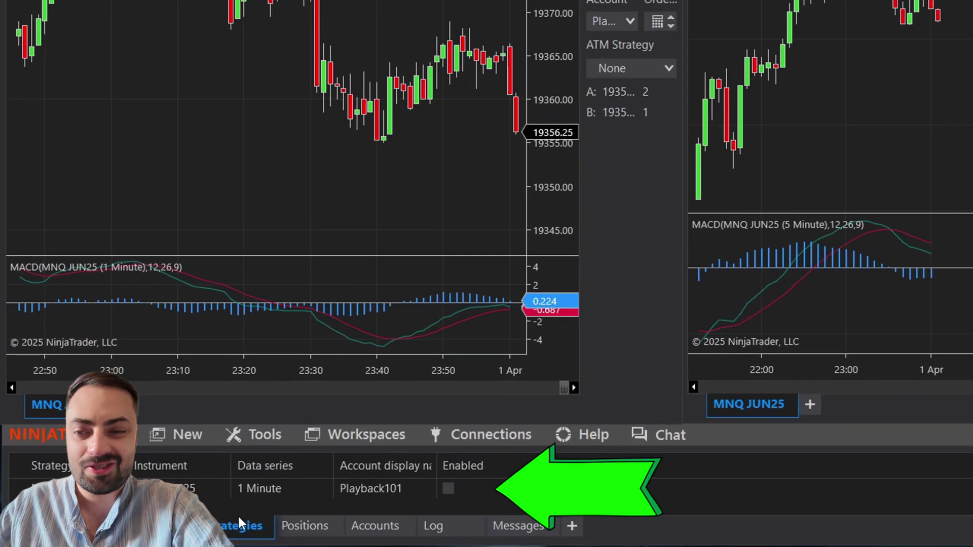
# Enable the MTFMACD strategy on the Playback101 account and view its historical trades on the 1 Minute chart
pyautogui.click(448, 489)
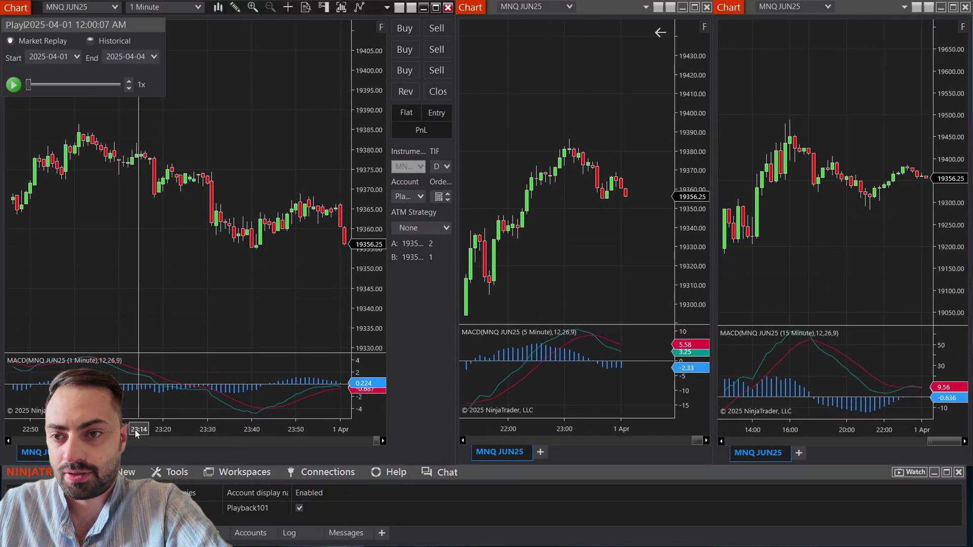
pyautogui.moveTo(135, 430); pyautogui.dragTo(226, 306)
pyautogui.scroll(10, 226, 307)
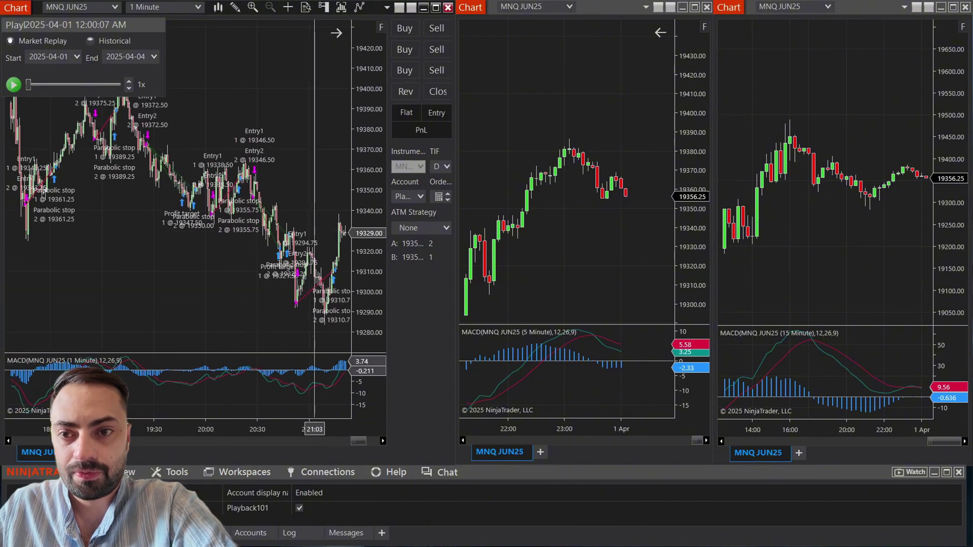
# Examine the short entry at 19294.75 around 20:53 on the 1 Minute chart together with its MACD
pyautogui.moveTo(342, 434); pyautogui.dragTo(92, 331)
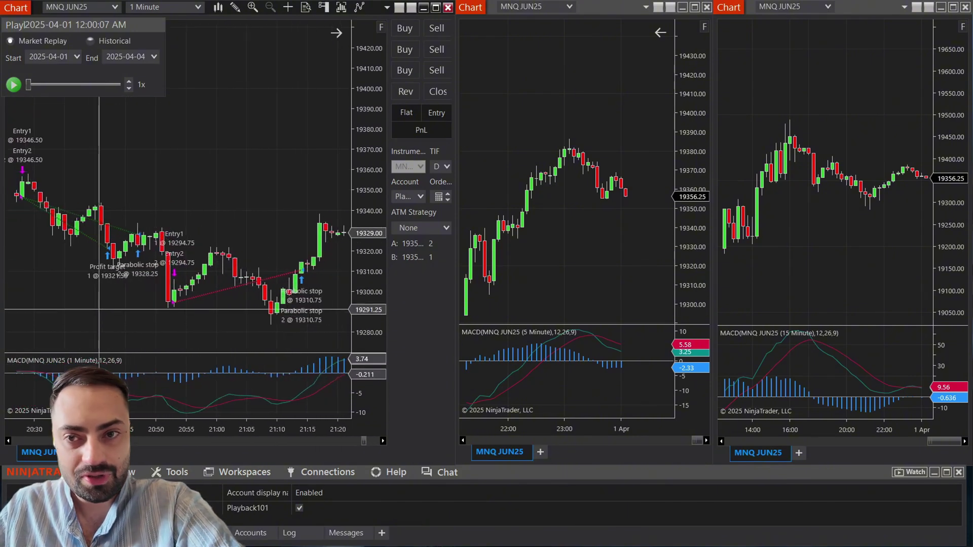
pyautogui.scroll(3, 293, 397)
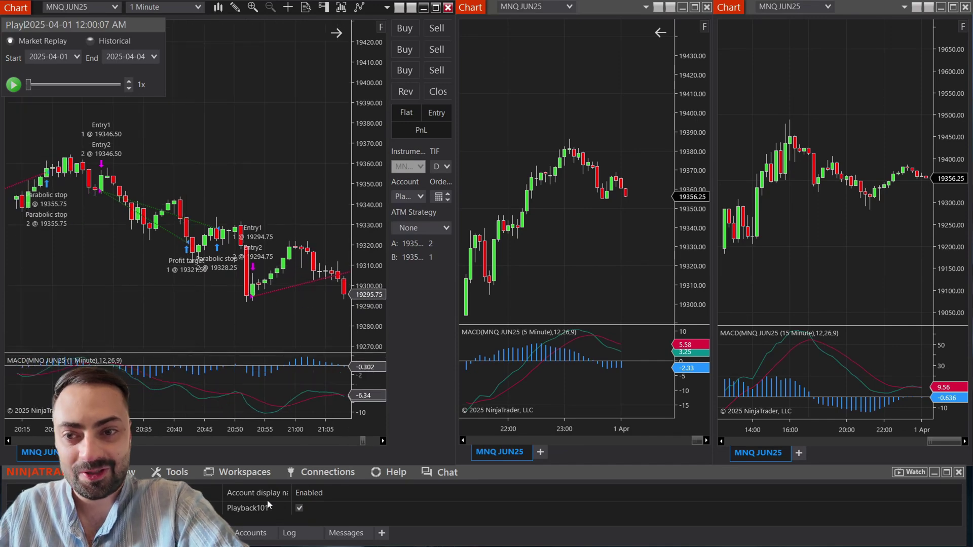
pyautogui.moveTo(196, 434); pyautogui.dragTo(214, 432)
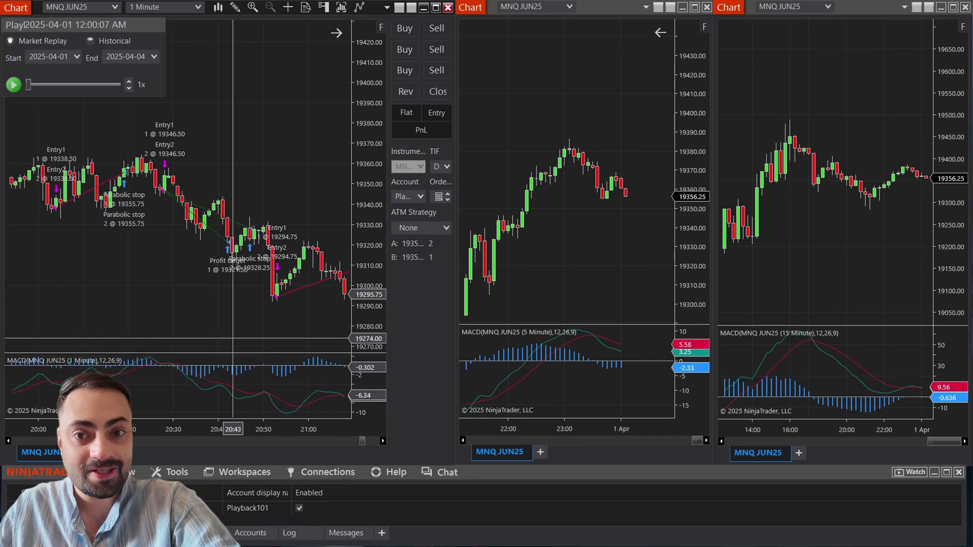
pyautogui.moveTo(367, 287); pyautogui.dragTo(367, 254)
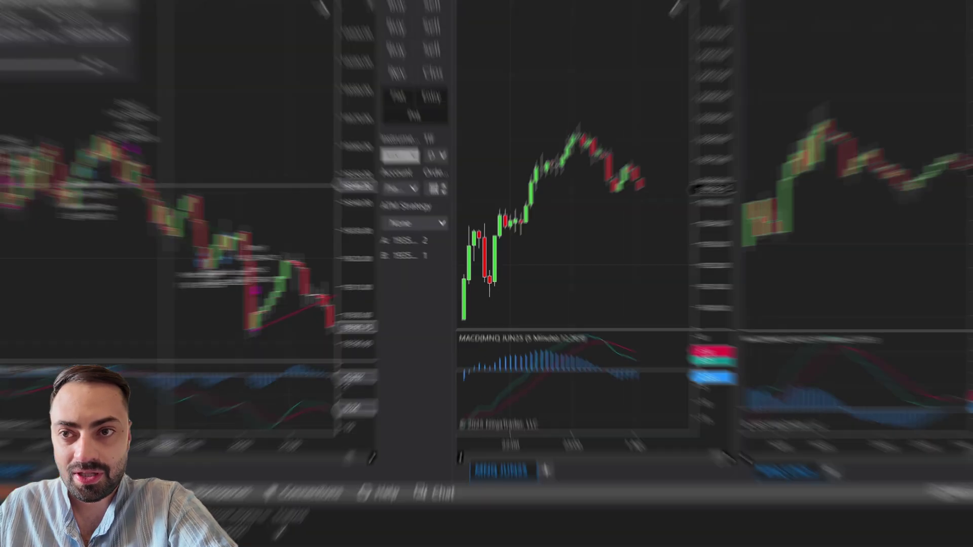
pyautogui.scroll(5, 255, 288)
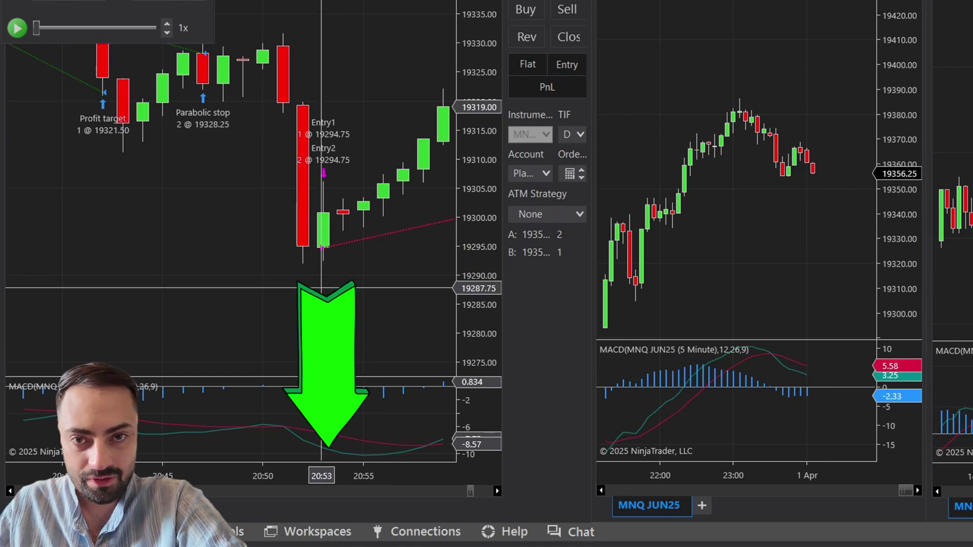
# Check the MACD on the 5 Minute and 15 Minute charts at the time of the 19294.75 short entry
pyautogui.scroll(3, 749, 265)
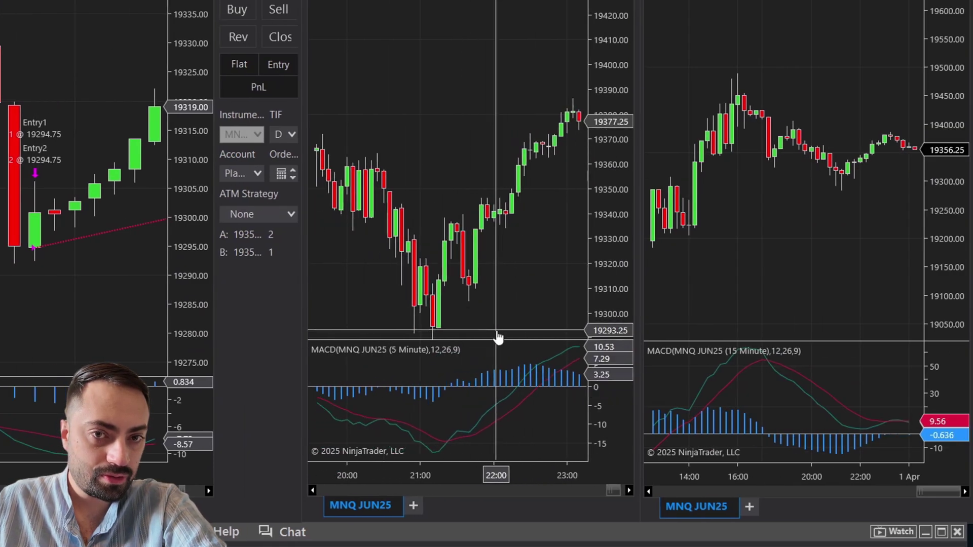
pyautogui.moveTo(467, 473); pyautogui.dragTo(522, 272)
pyautogui.scroll(3, 522, 272)
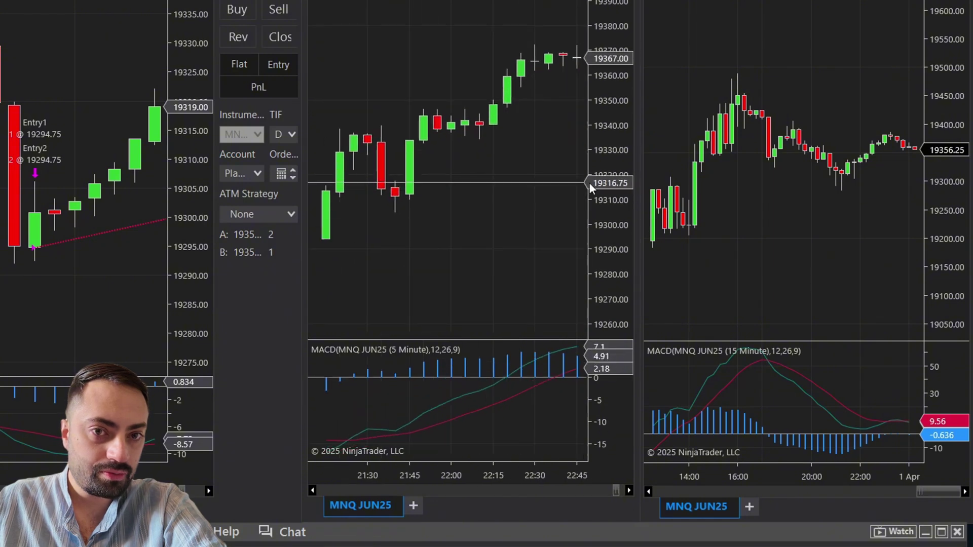
pyautogui.moveTo(597, 169); pyautogui.dragTo(616, 297)
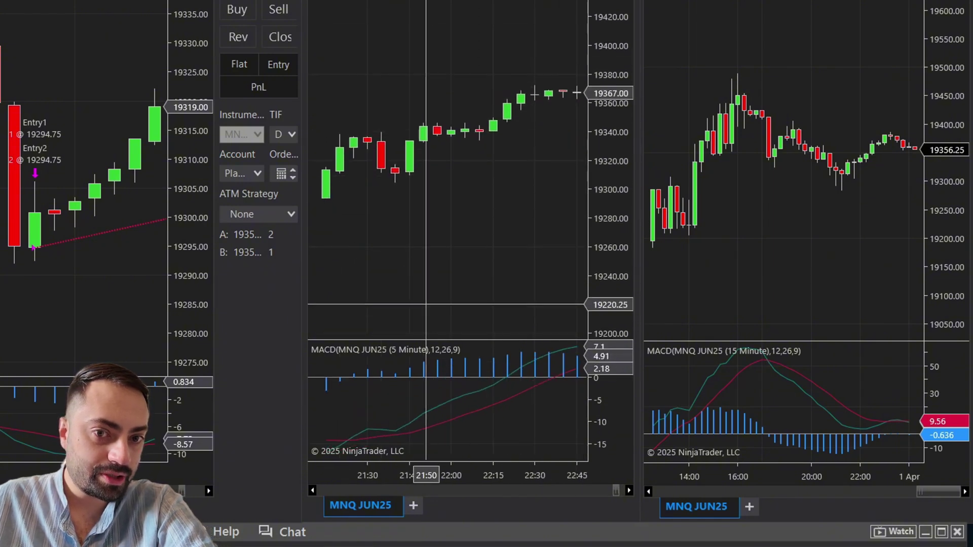
pyautogui.scroll(5, 463, 300)
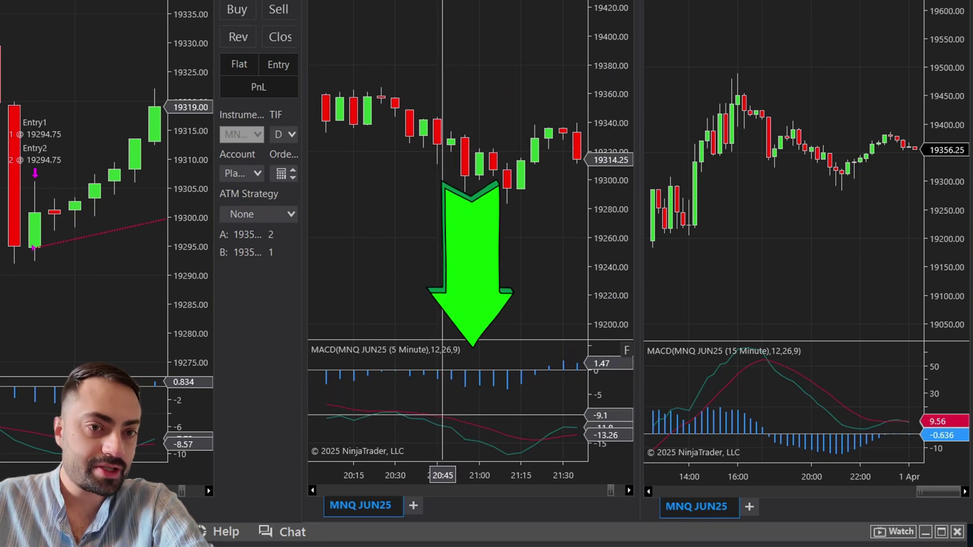
pyautogui.scroll(4, 742, 234)
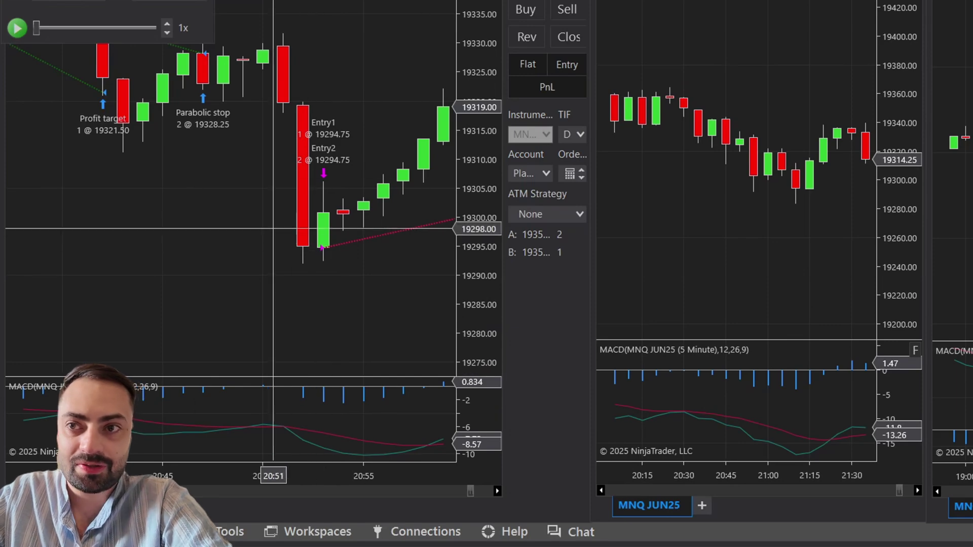
# Examine the earlier short entry at 19346.50 and compare the MACD on the 1, 5 and 15 Minute charts at that time
pyautogui.scroll(5, 278, 218)
pyautogui.scroll(5, 145, 245)
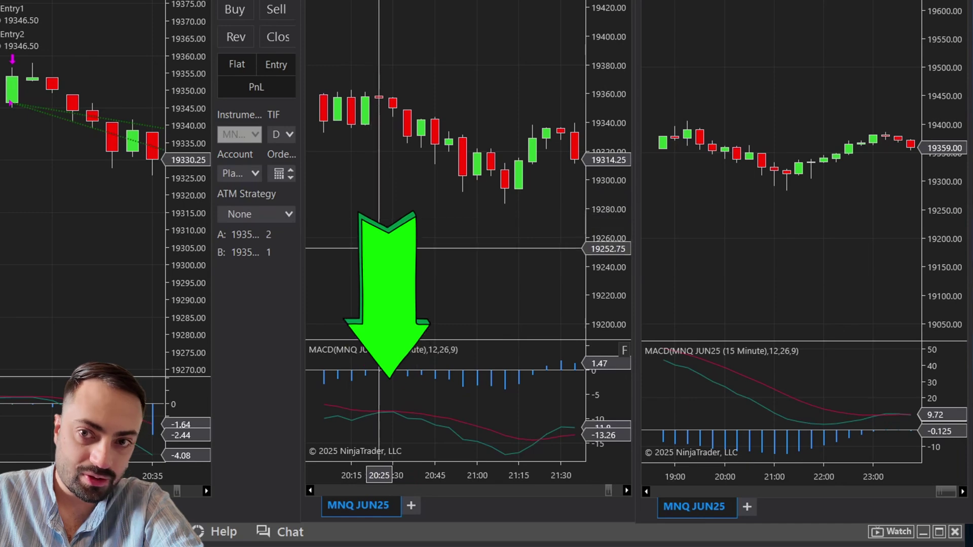
pyautogui.scroll(3, 789, 278)
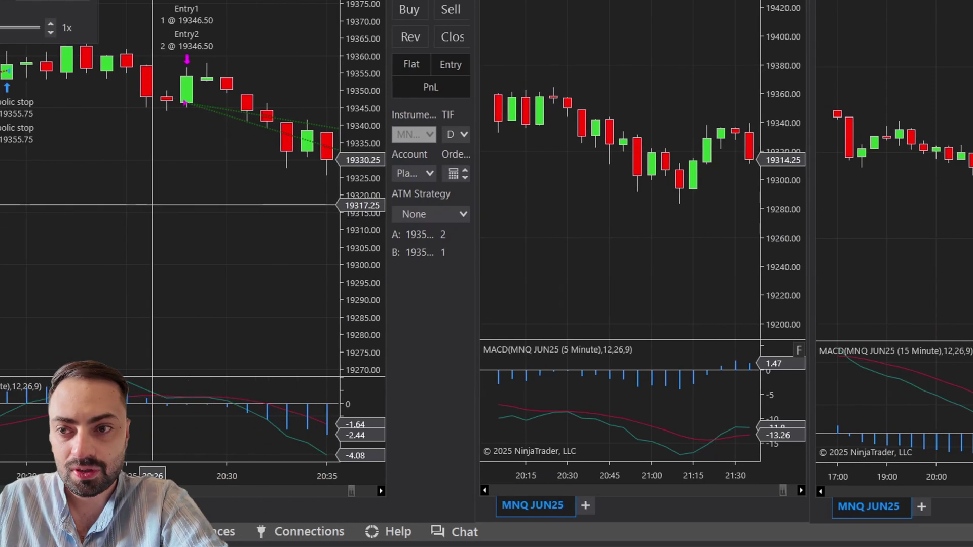
# Examine the 19372.50 short entry around 19:26 and compare the MACD on the 1 Minute and 5 Minute charts
pyautogui.scroll(10, 357, 240)
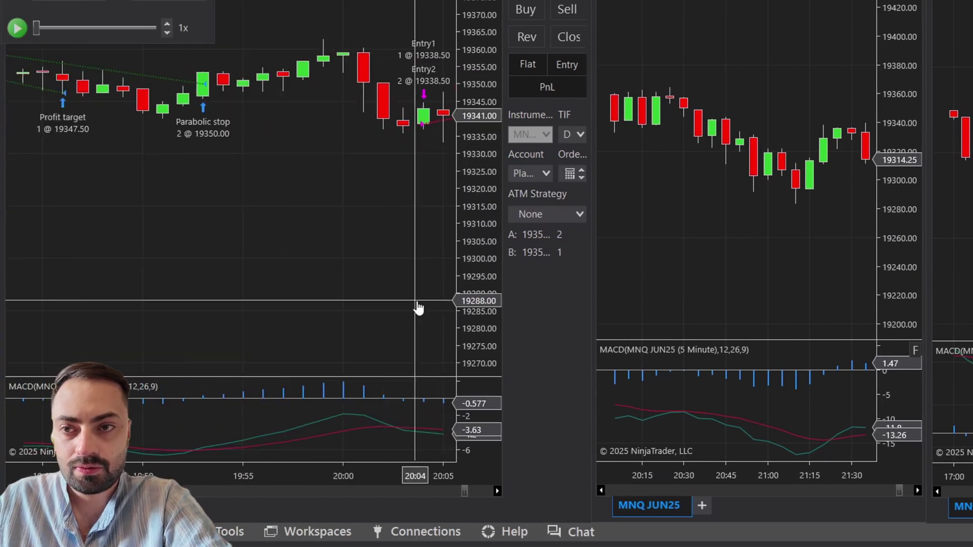
pyautogui.scroll(5, 427, 320)
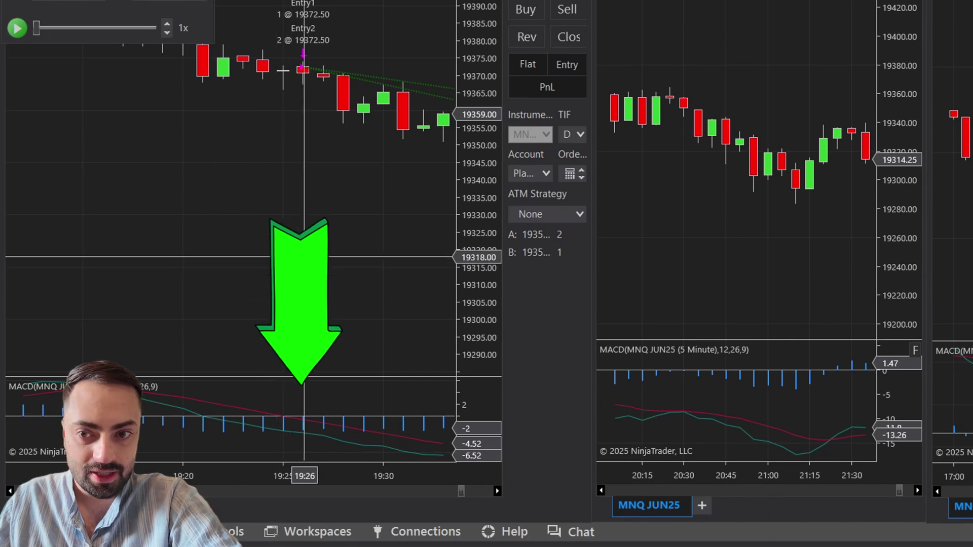
pyautogui.scroll(3, 811, 304)
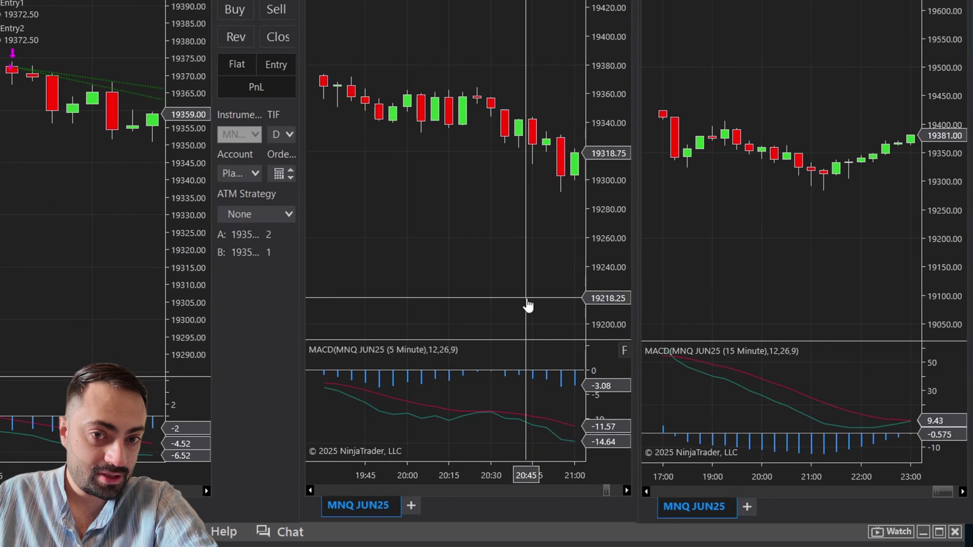
pyautogui.scroll(6, 527, 306)
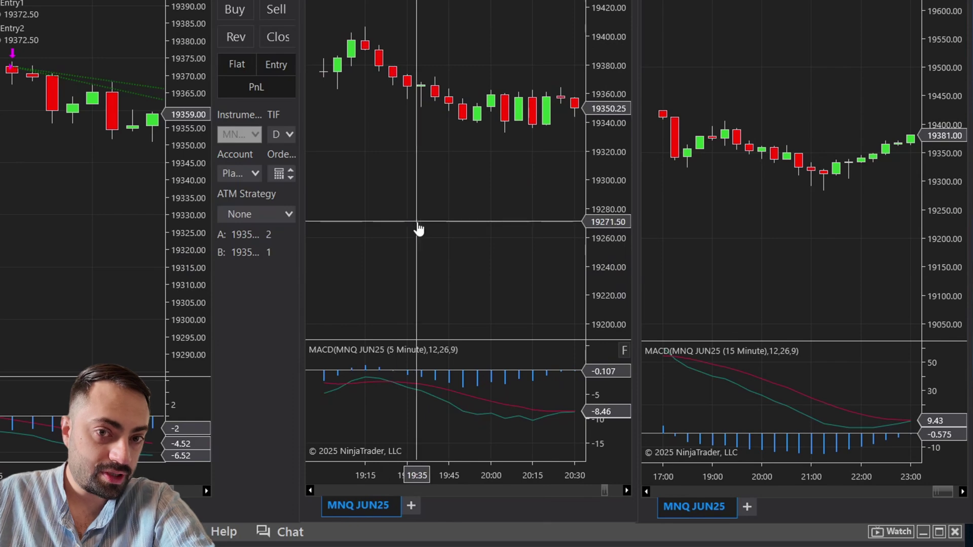
pyautogui.scroll(2, 406, 222)
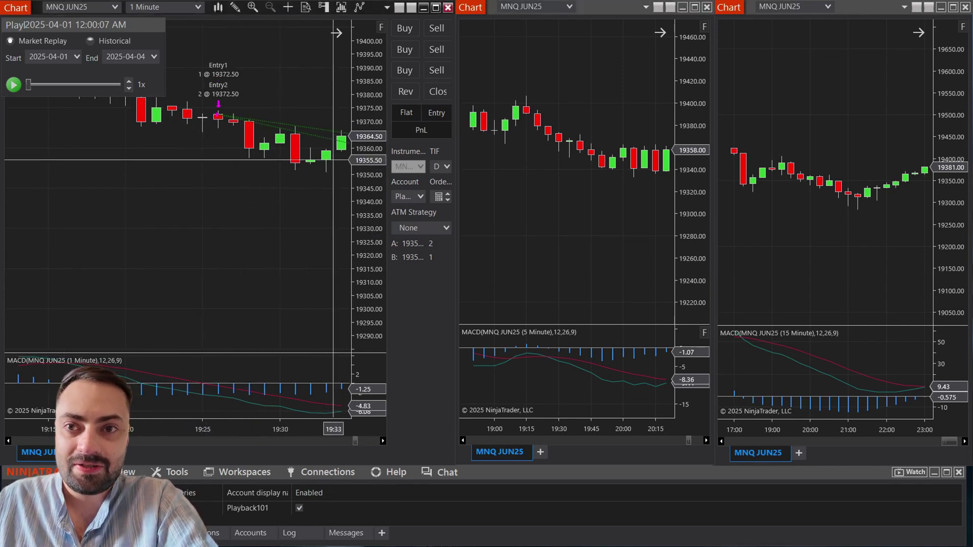
# Run the market replay at 20x from the current bar to the 19345.00 short entry and enlarge the 1 Minute chart's MACD panel
pyautogui.doubleClick(368, 81)
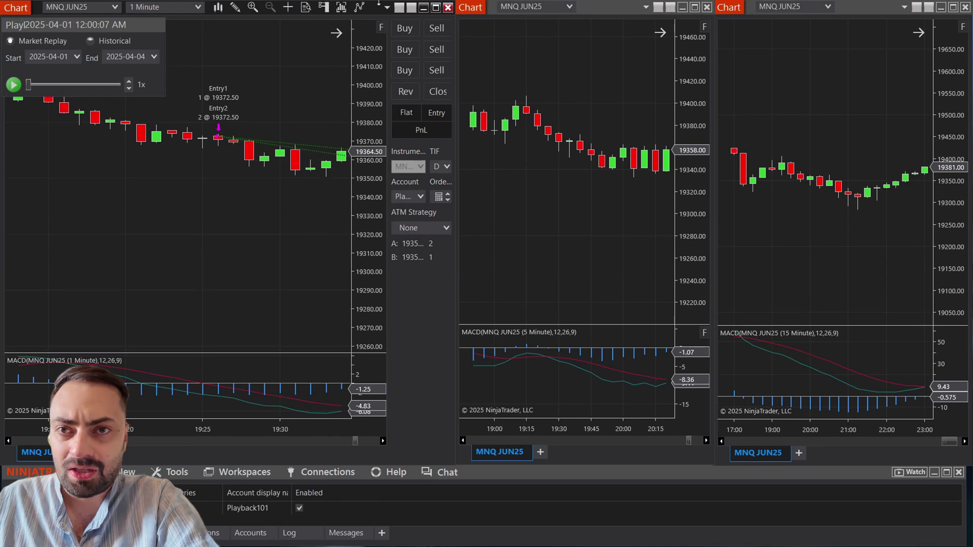
pyautogui.click(382, 29)
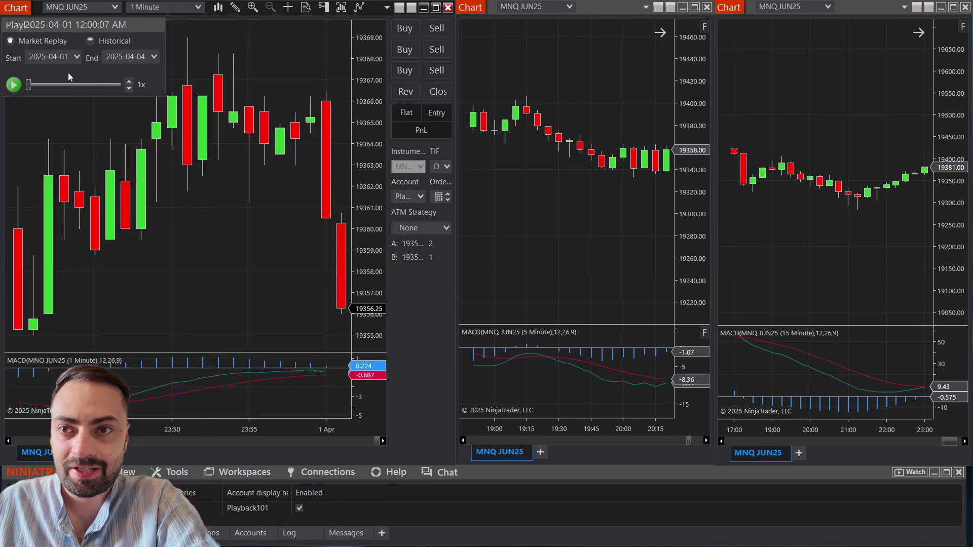
pyautogui.click(14, 84)
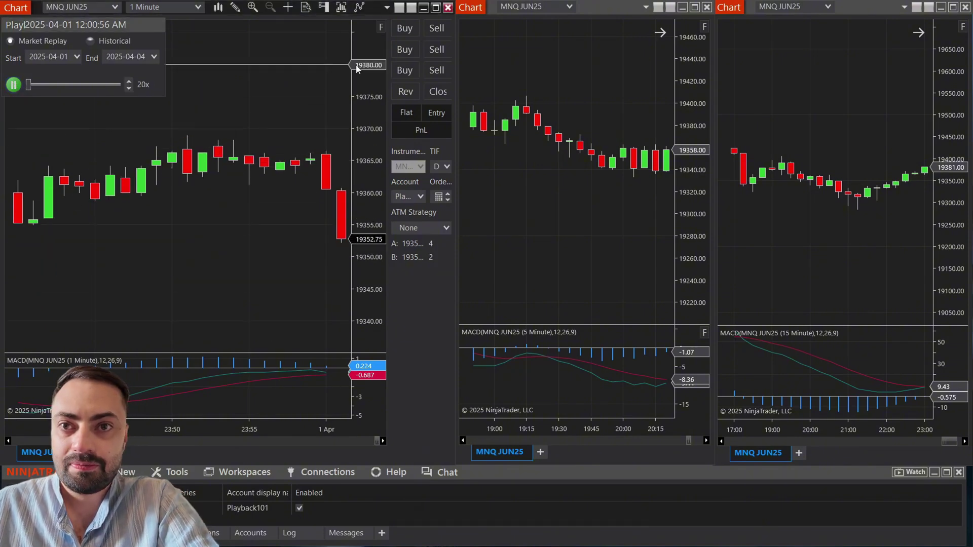
pyautogui.click(14, 85)
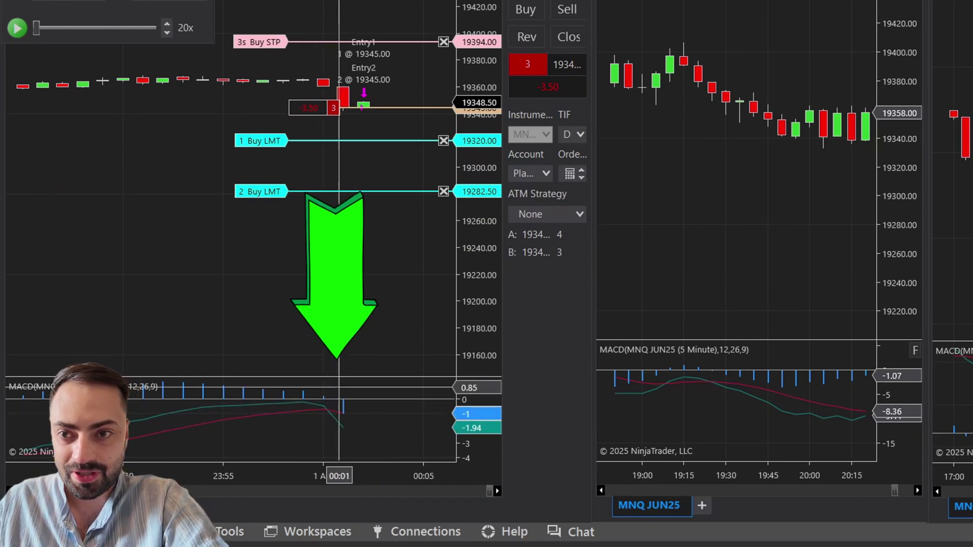
pyautogui.moveTo(350, 377); pyautogui.dragTo(355, 312)
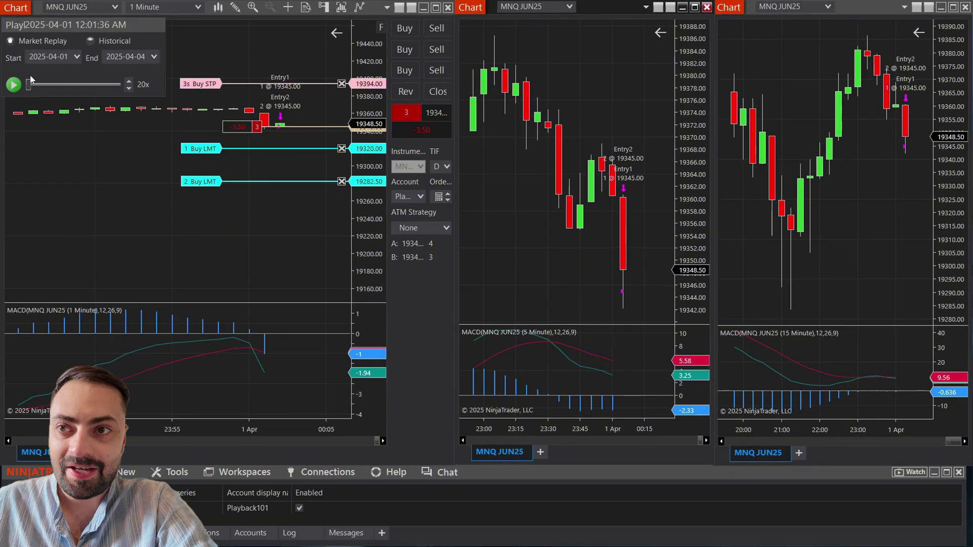
# Resume the market replay, raise its speed to 500x and pause it during the 19352.00 short trade
pyautogui.click(128, 82)
pyautogui.click(129, 82)
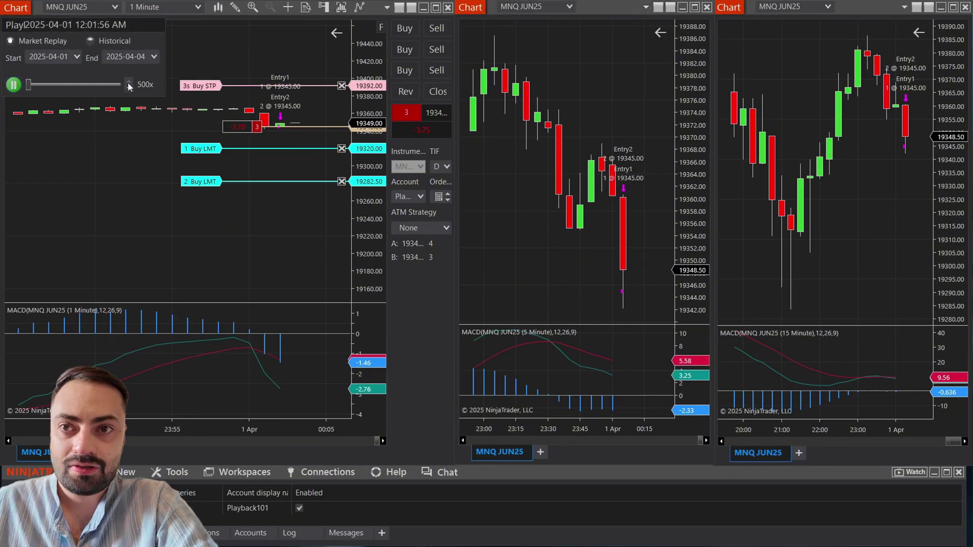
pyautogui.click(128, 82)
pyautogui.click(128, 82)
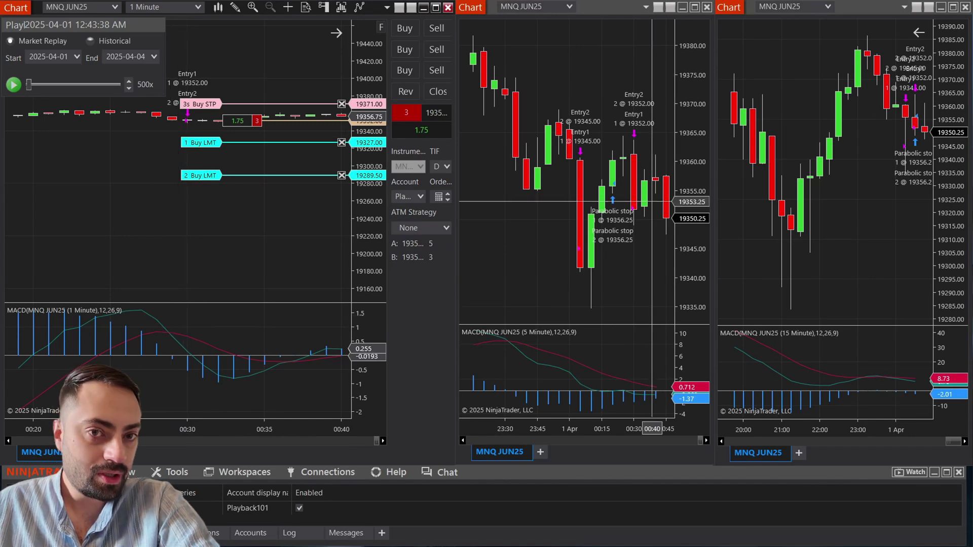
# Continue the replay until the 19388.75 long trade closes, lower the speed to 30x and review that trade on the 1 Minute chart
pyautogui.click(18, 87)
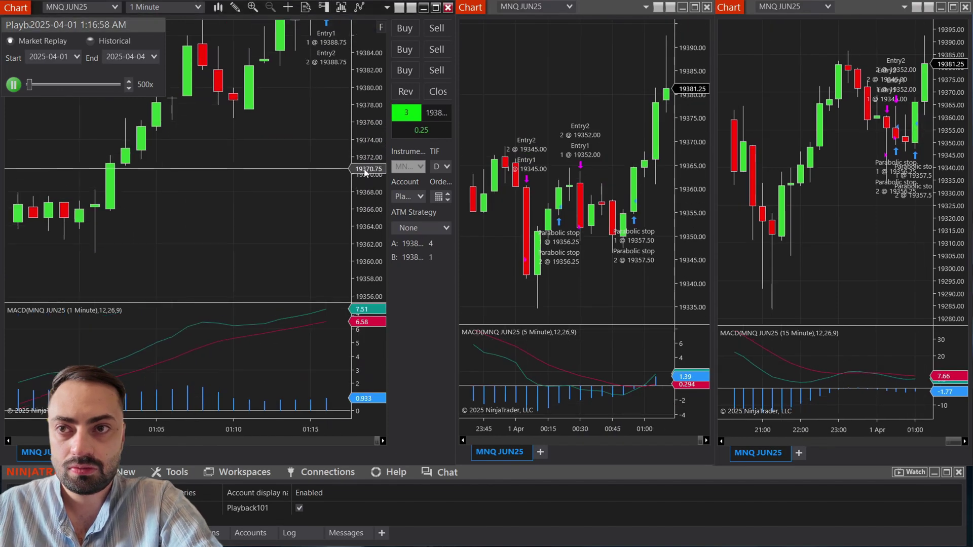
pyautogui.click(15, 86)
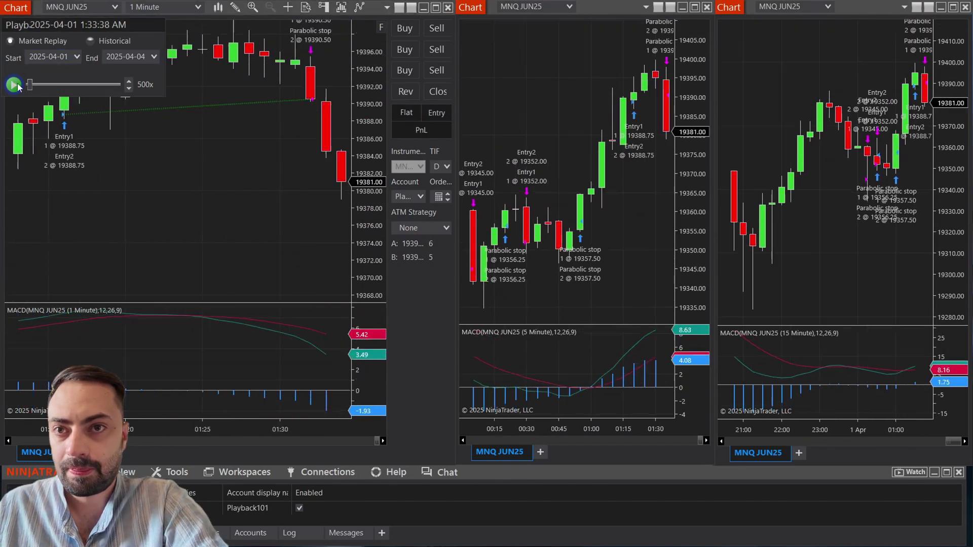
pyautogui.click(129, 87)
pyautogui.scroll(-3, 237, 251)
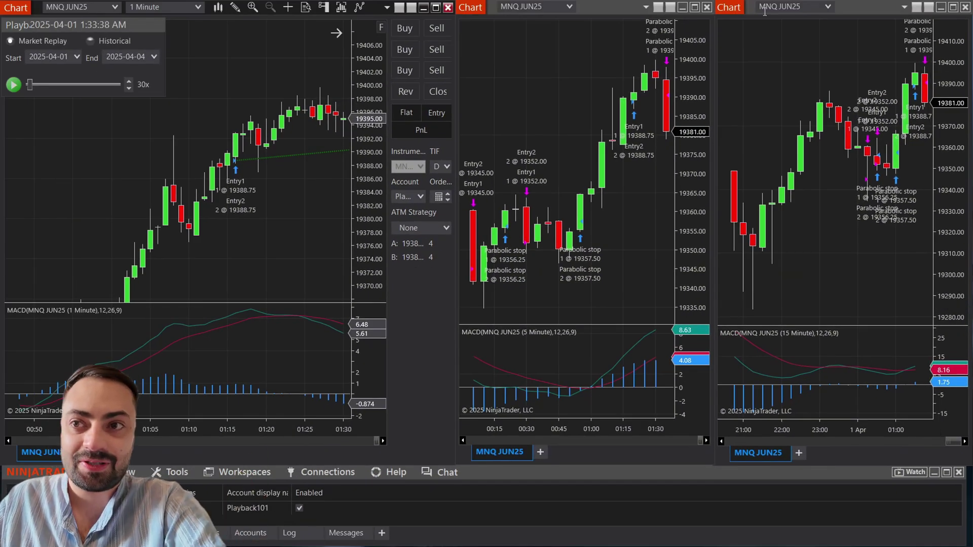
# Resume the market replay, briefly speed it up to 1000x and slow it down to 50x
pyautogui.click(14, 85)
pyautogui.click(129, 82)
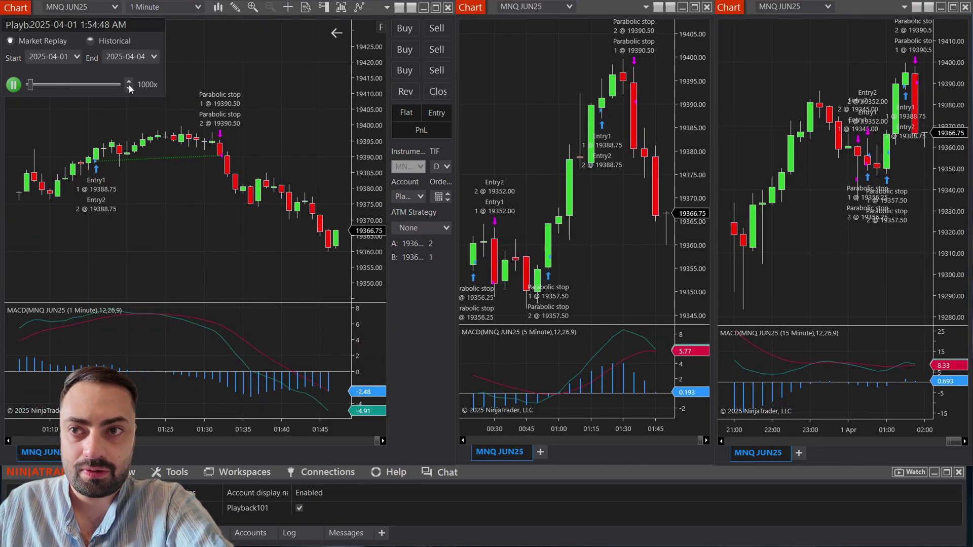
pyautogui.click(129, 90)
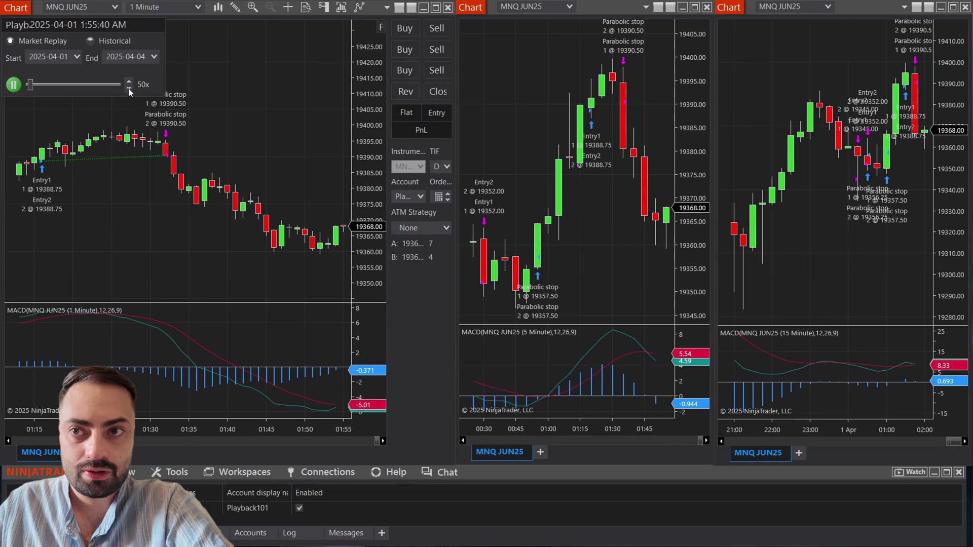
pyautogui.click(129, 90)
pyautogui.click(130, 81)
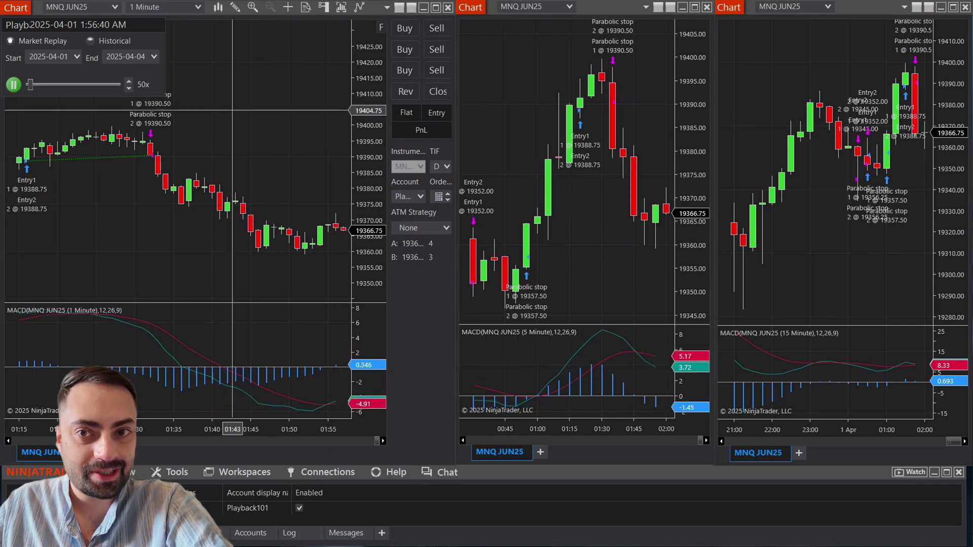
# Run the replay at 100x to the 19356.00 short entry, pause it and compress the 1 Minute price scale to show all stop and target orders
pyautogui.scroll(-5, 217, 126)
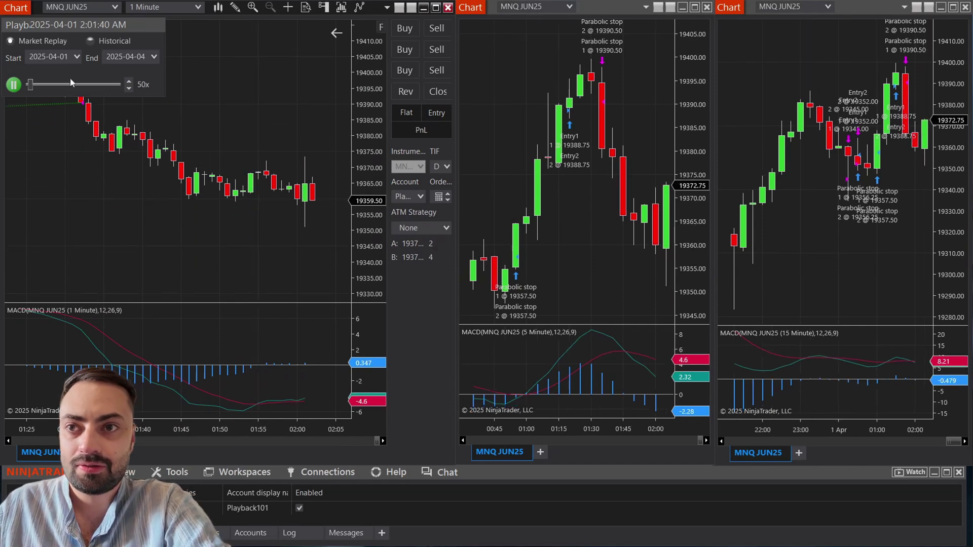
pyautogui.click(128, 81)
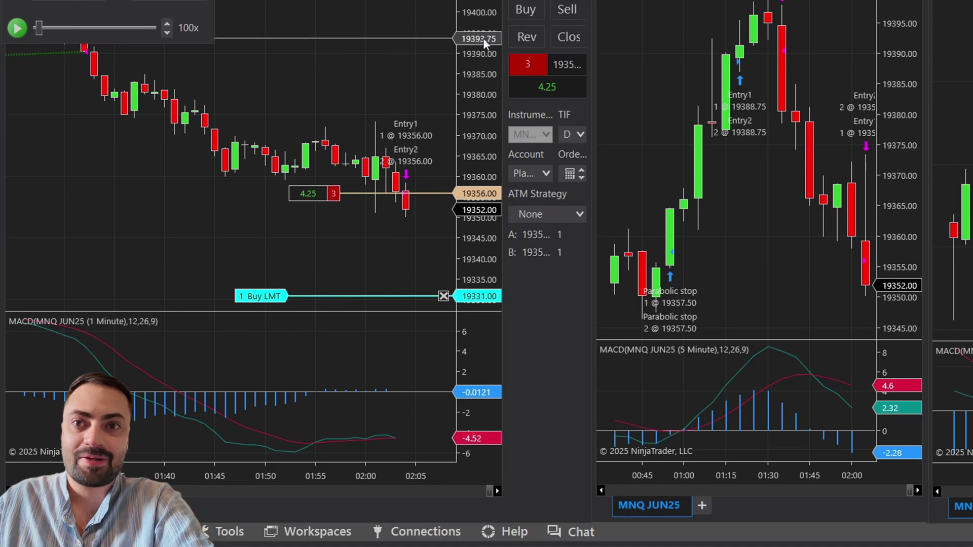
pyautogui.moveTo(482, 38); pyautogui.dragTo(488, 231)
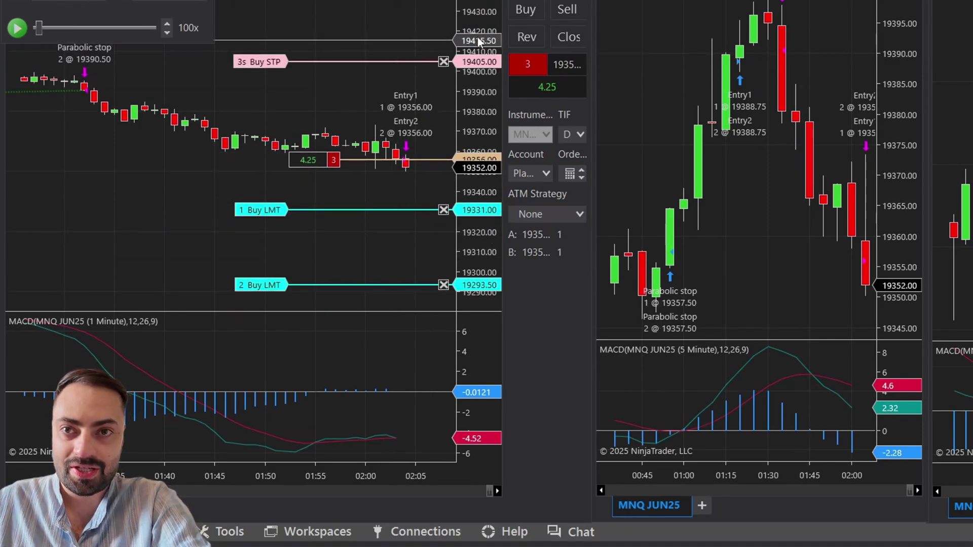
pyautogui.moveTo(478, 38); pyautogui.dragTo(479, 127)
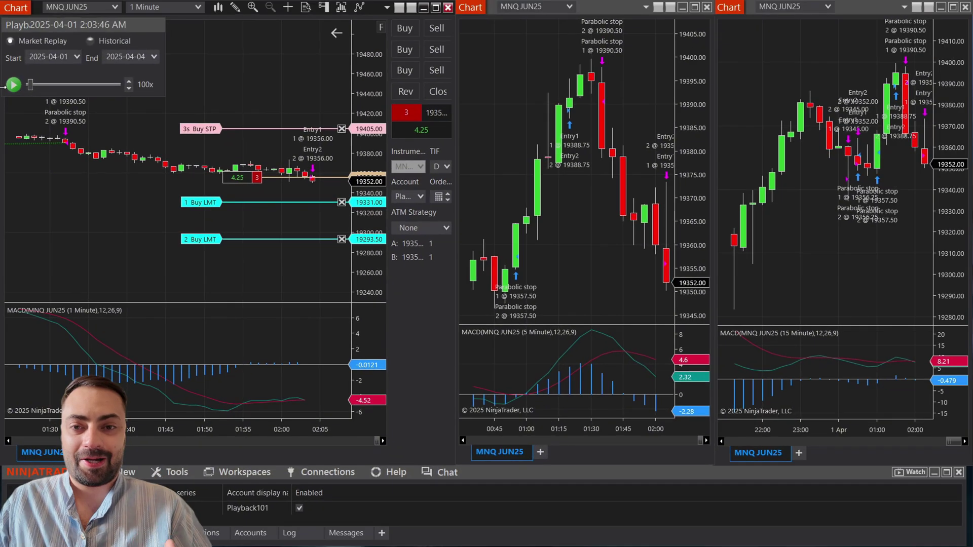